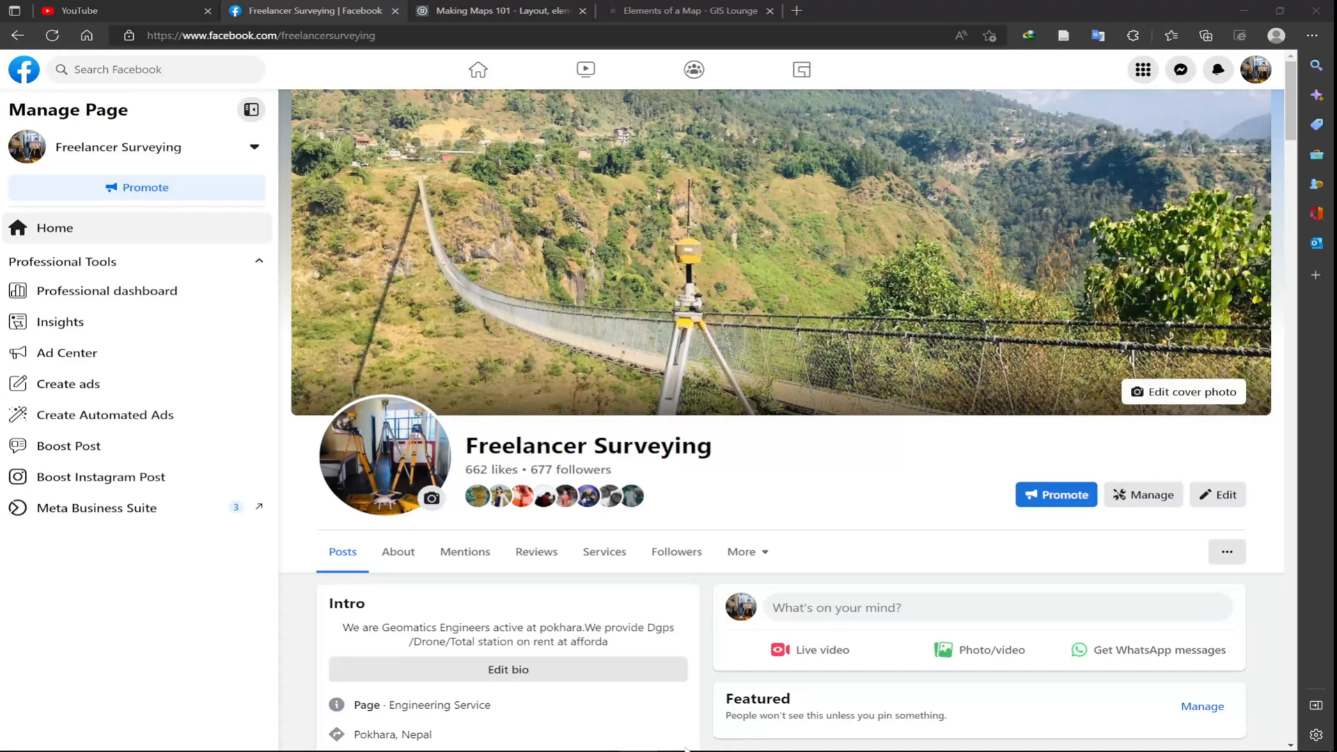
Bring up the map elements outline in Word, and switch to the YOUTUBE.mxd layout in ArcMap.
mouse_move(620, 749)
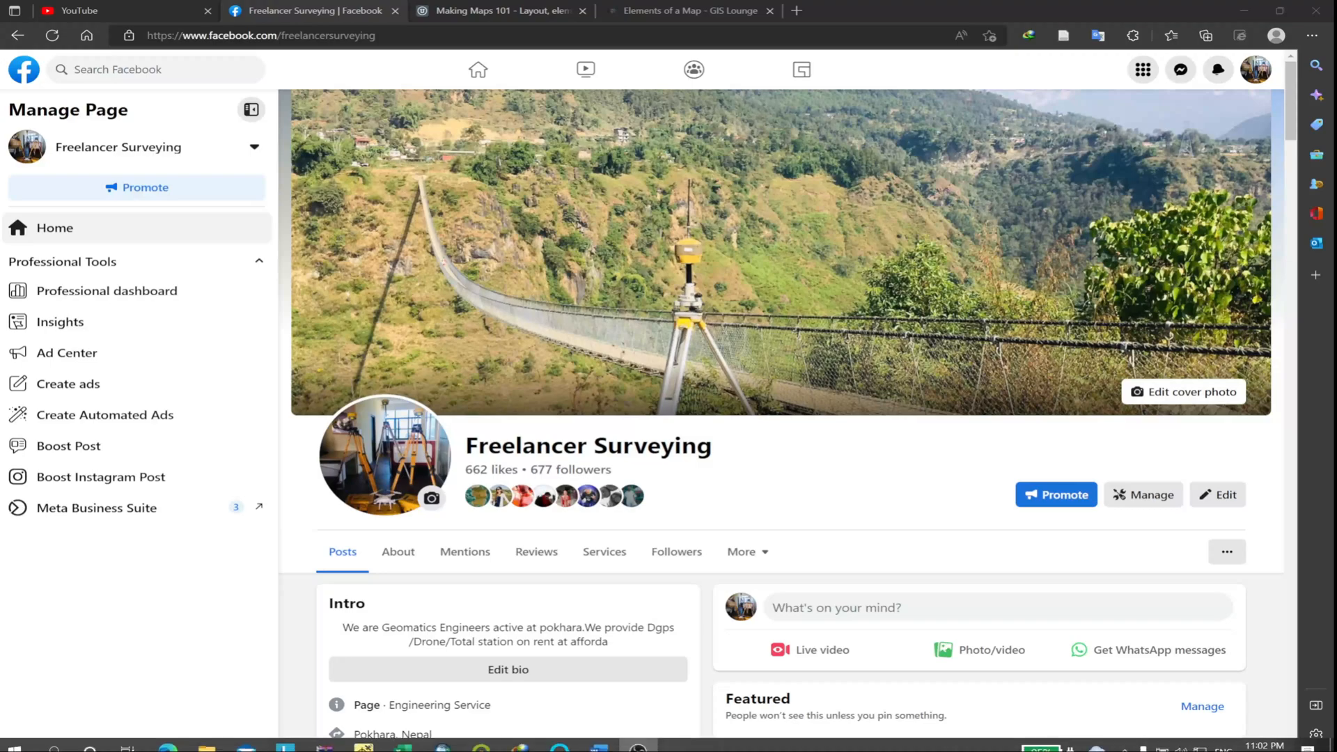
left_click(594, 744)
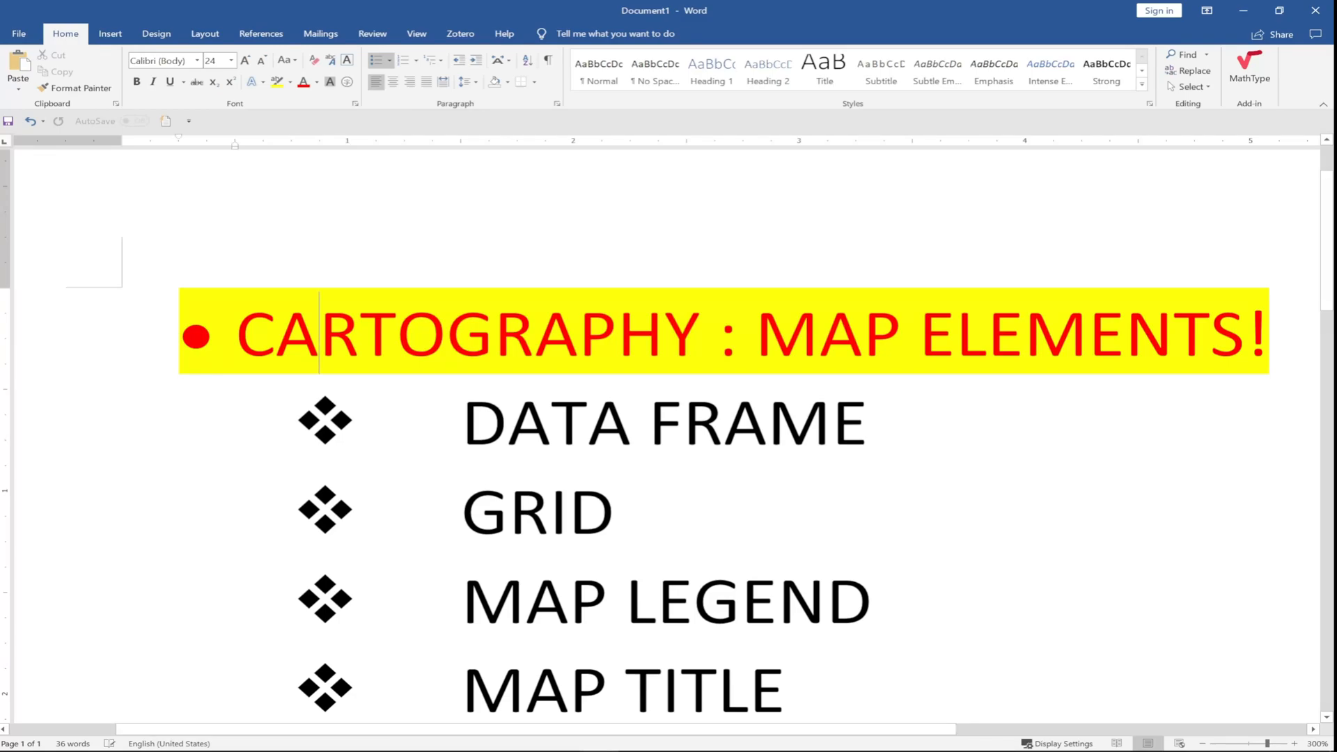
mouse_move(567, 747)
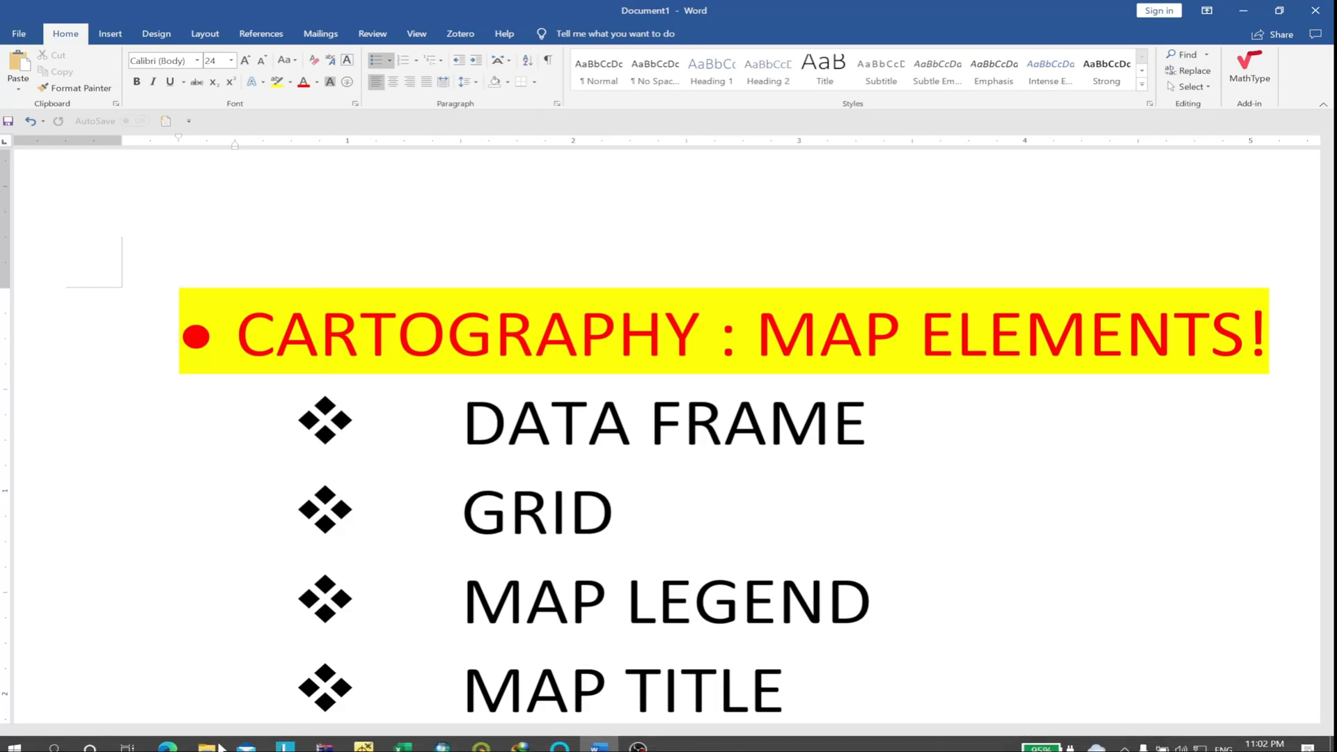
mouse_move(418, 745)
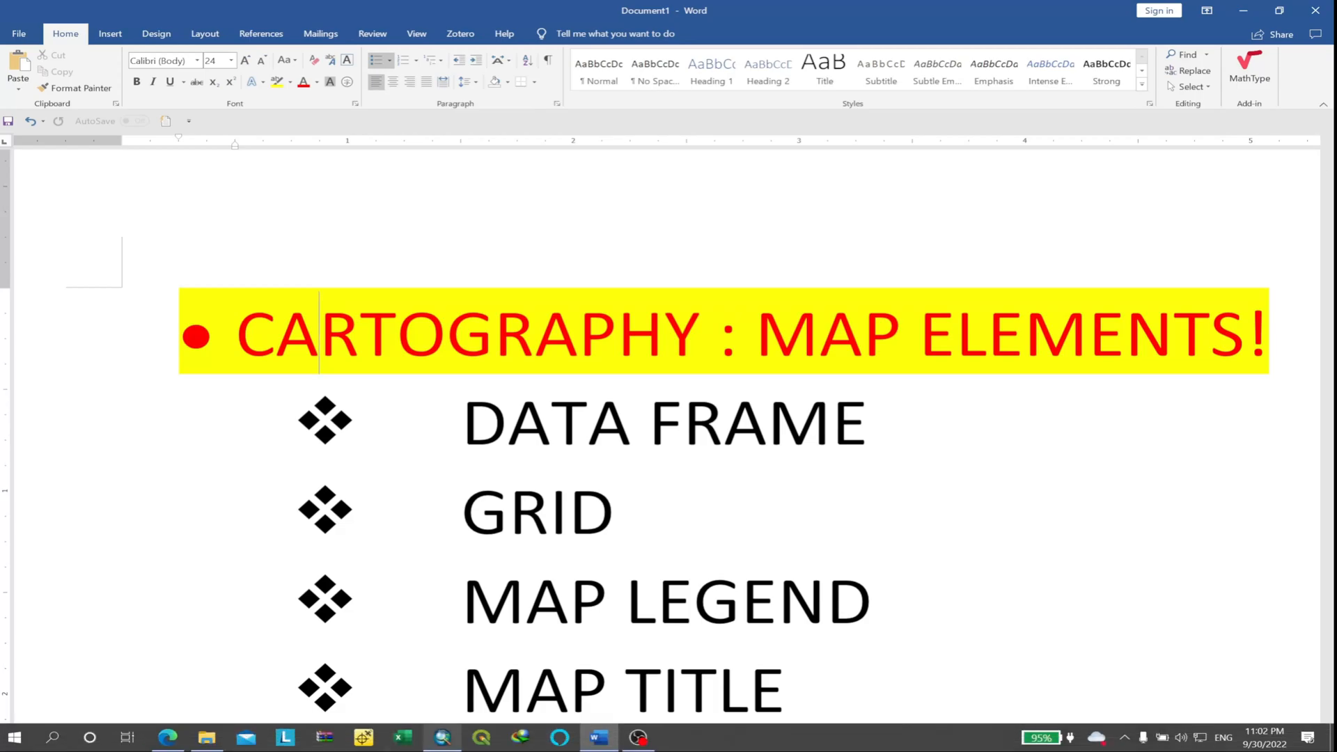
left_click(440, 743)
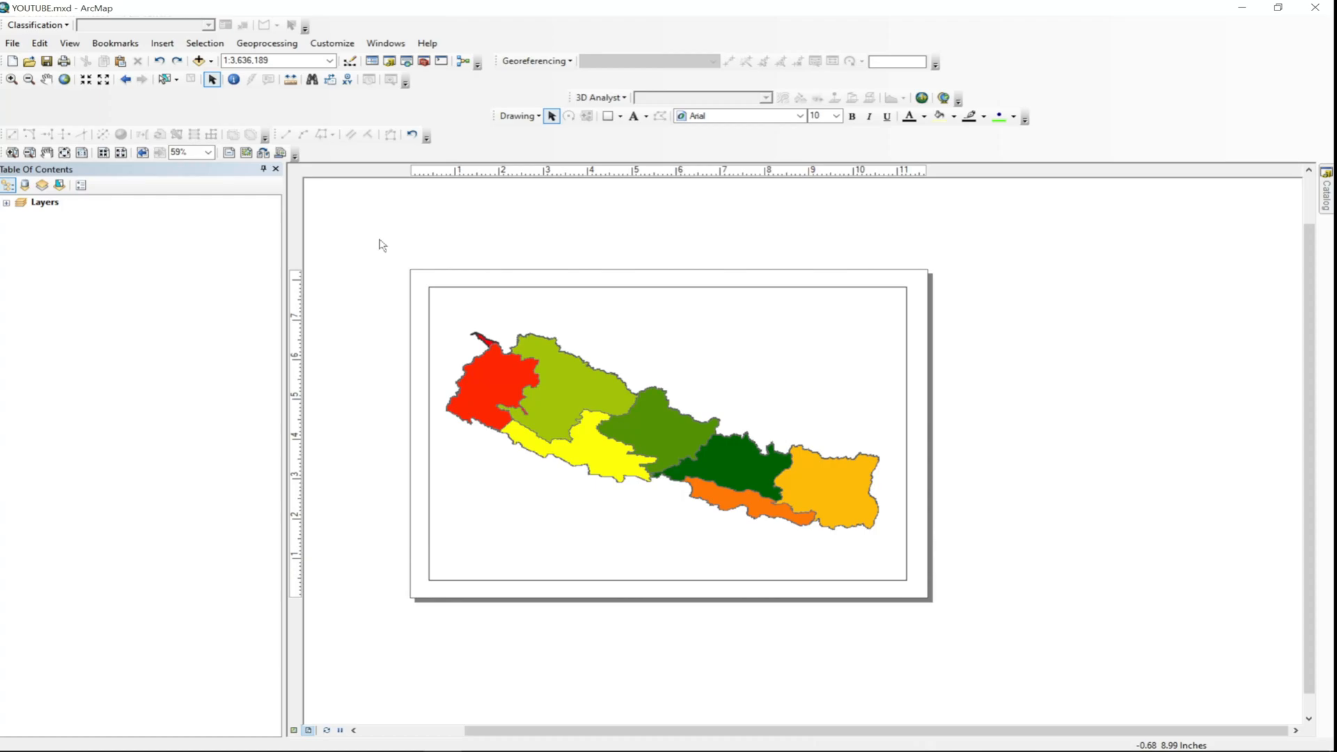
Point out the data frame on the layout page by selecting it with a selection box and clearing the selection.
left_click_drag(376, 230, 681, 566)
left_click_drag(884, 649, 1009, 663)
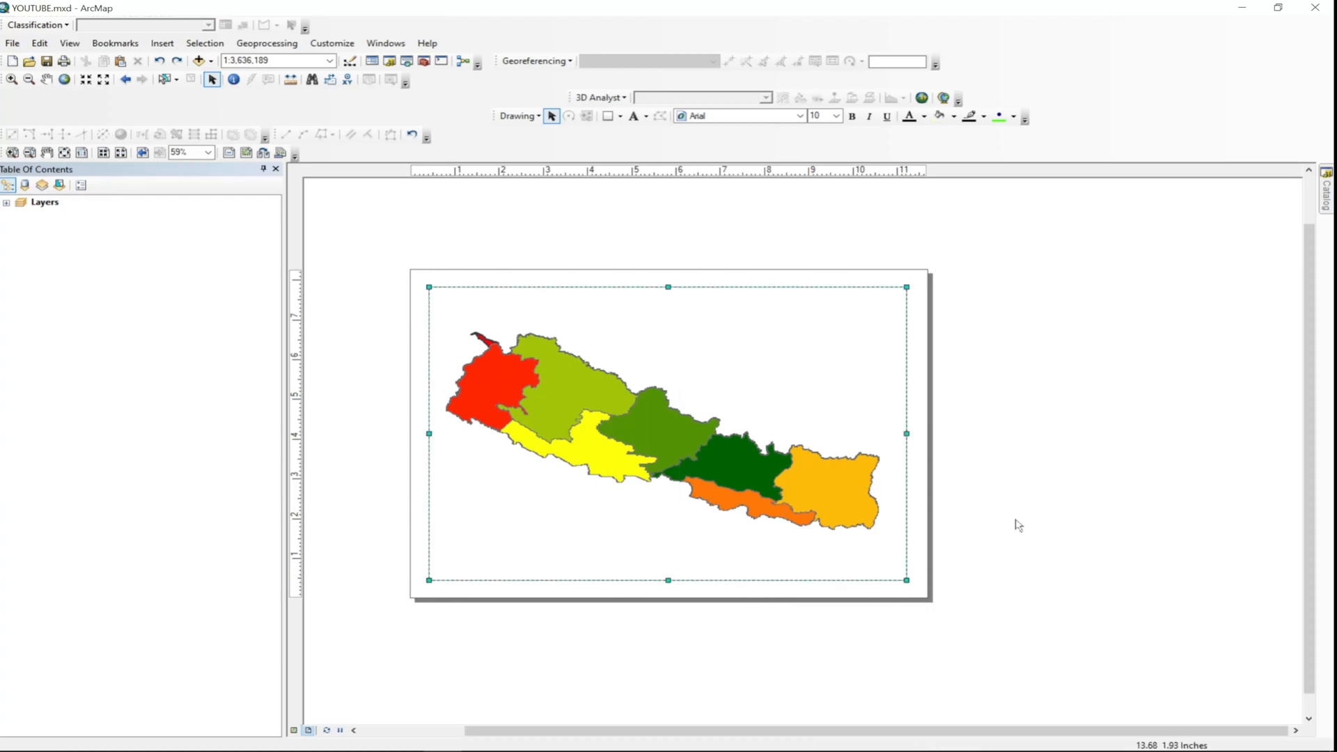
left_click(973, 457)
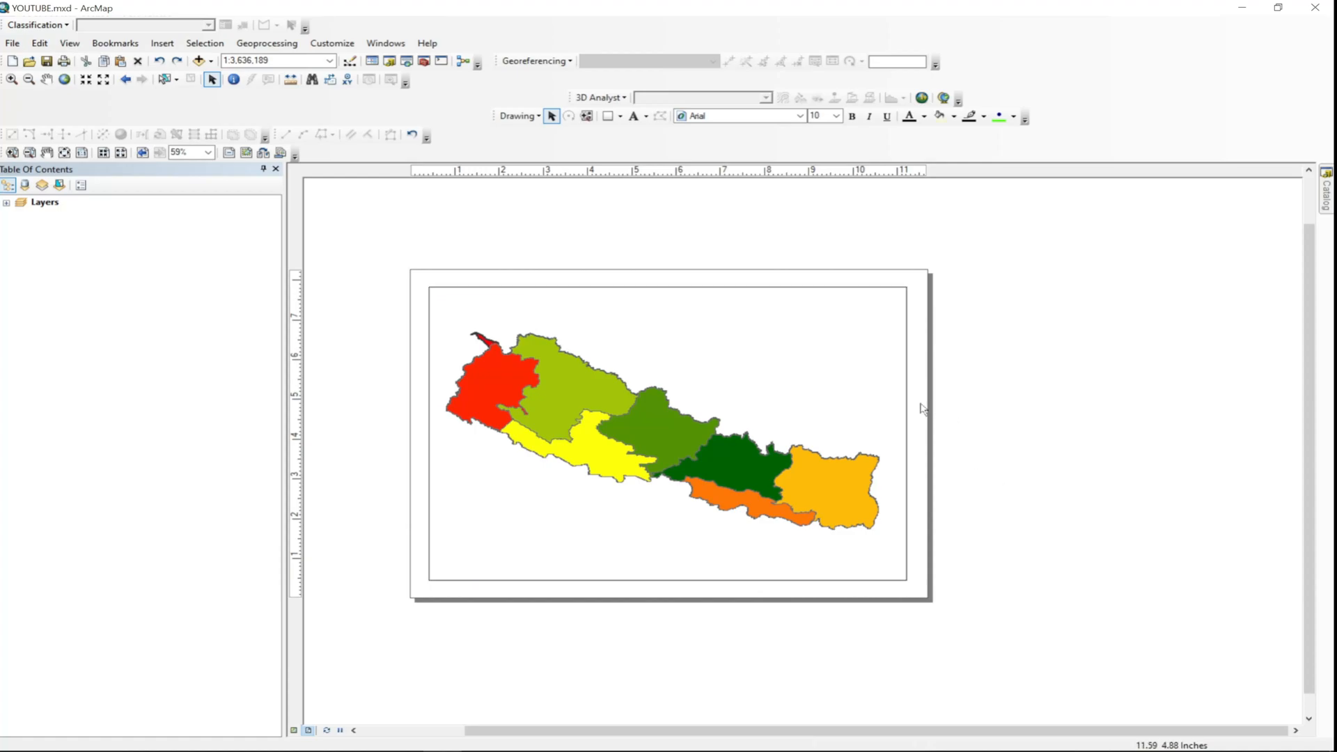
left_click_drag(311, 223, 985, 634)
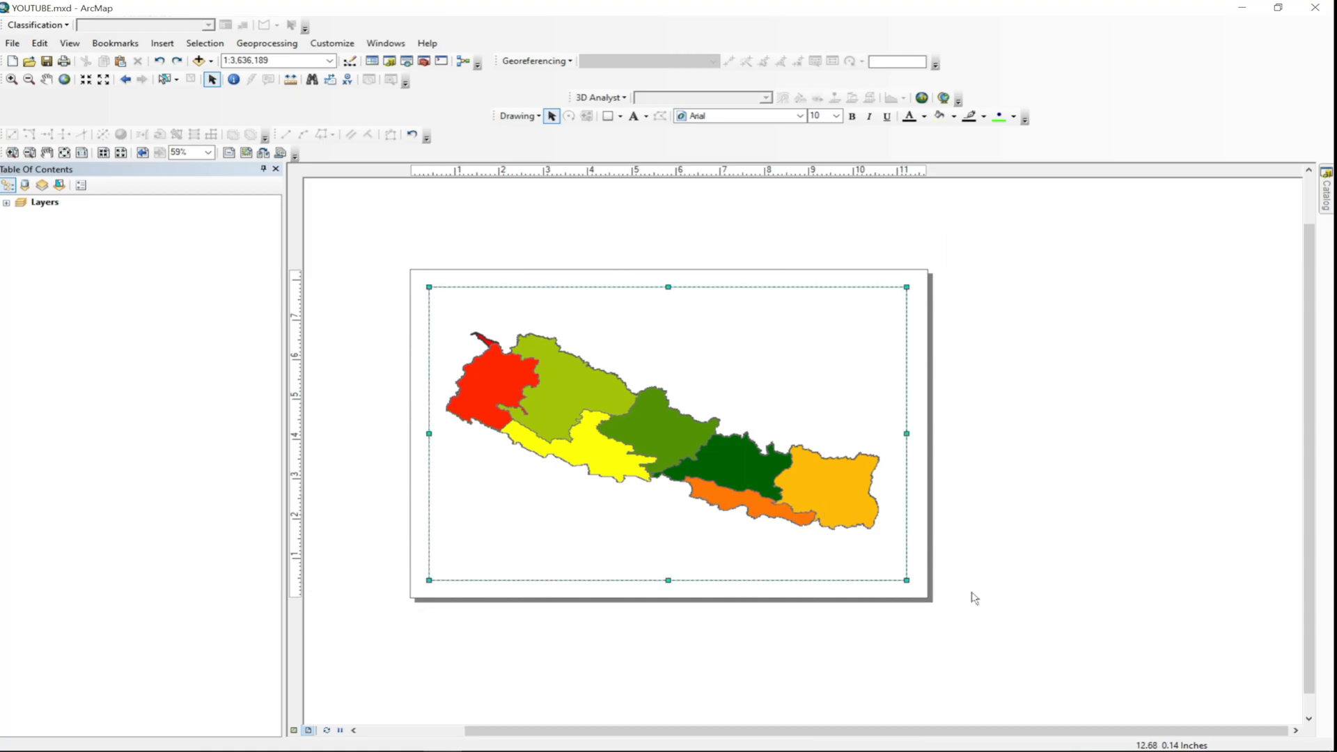
left_click(975, 598)
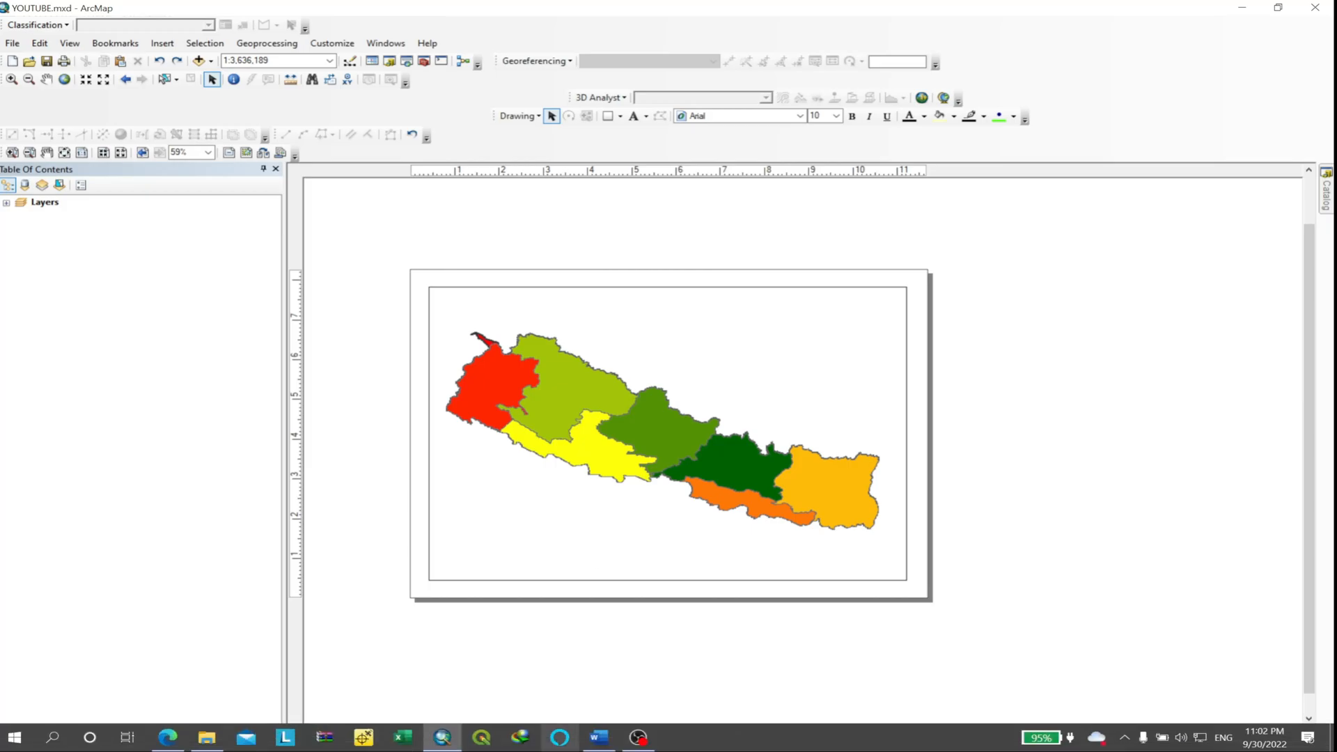
Switch to Word and format the DATA FRAME list item with yellow highlighting and red font color.
left_click(597, 738)
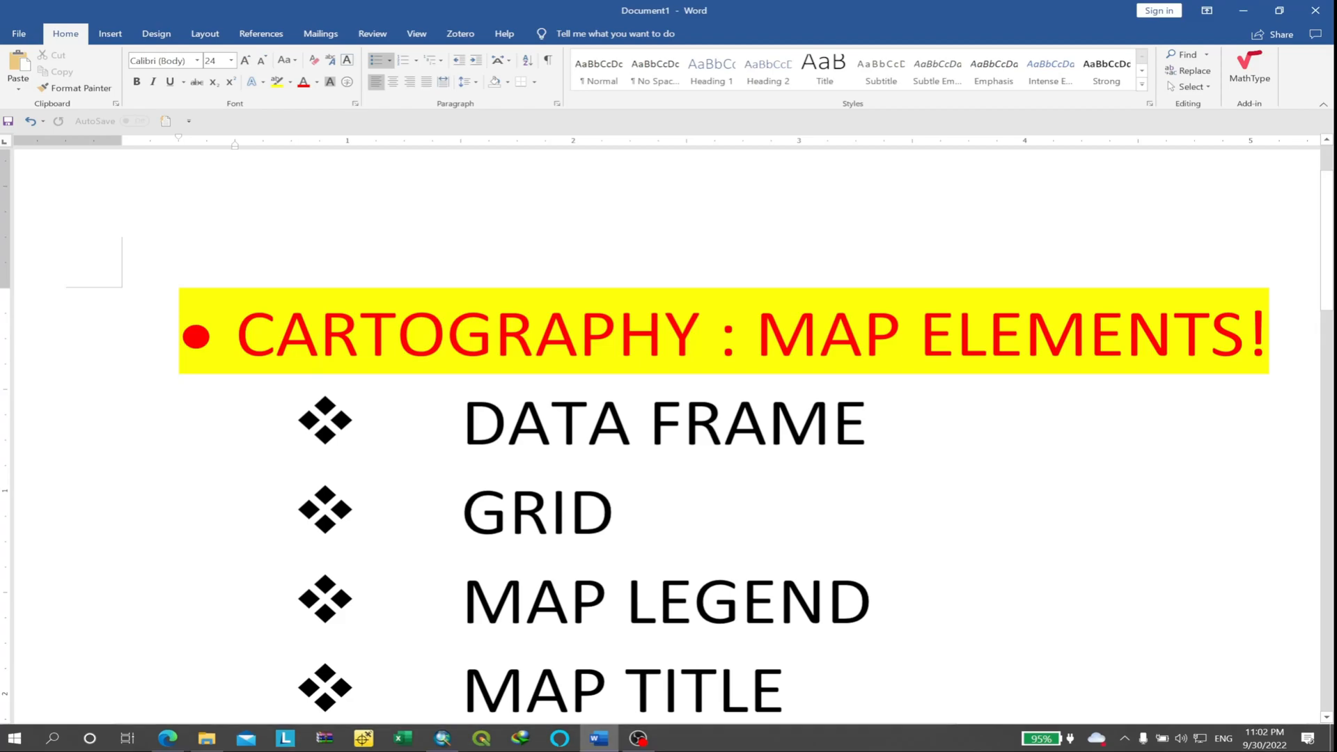
triple_click(839, 451)
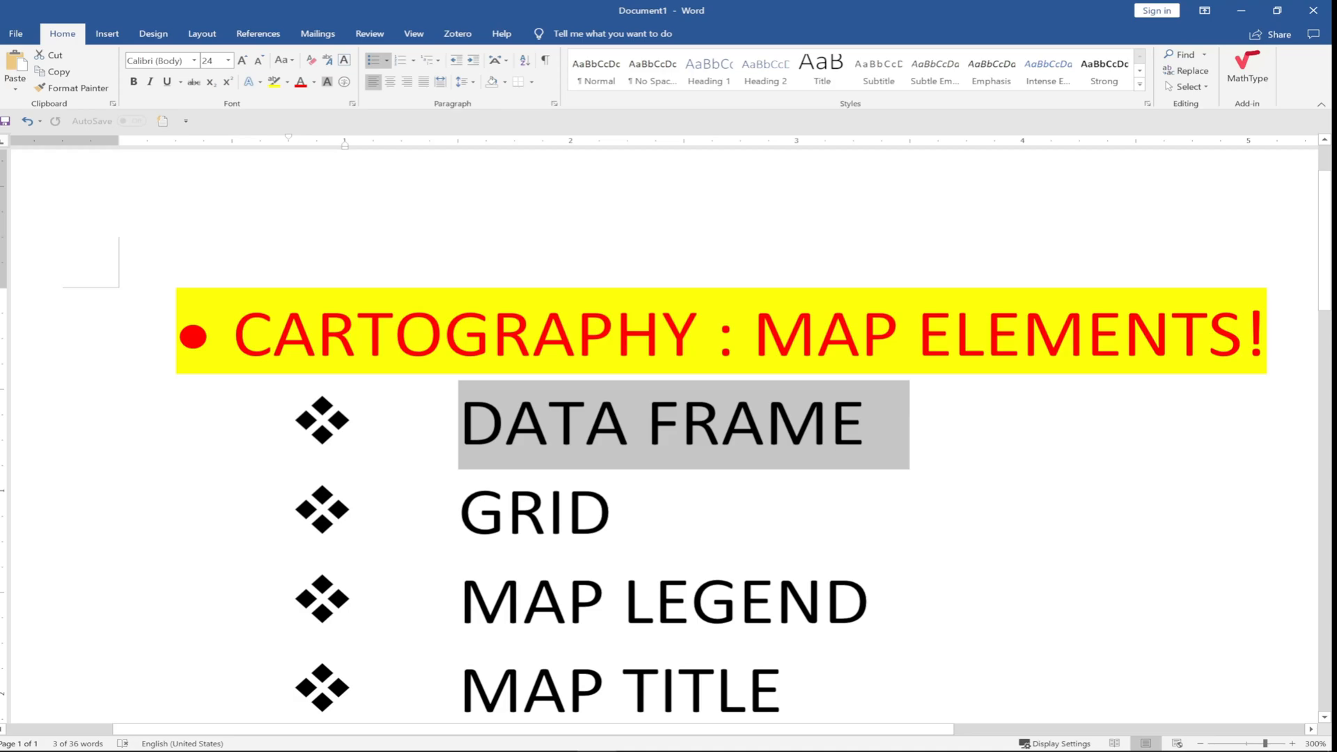
left_click(274, 82)
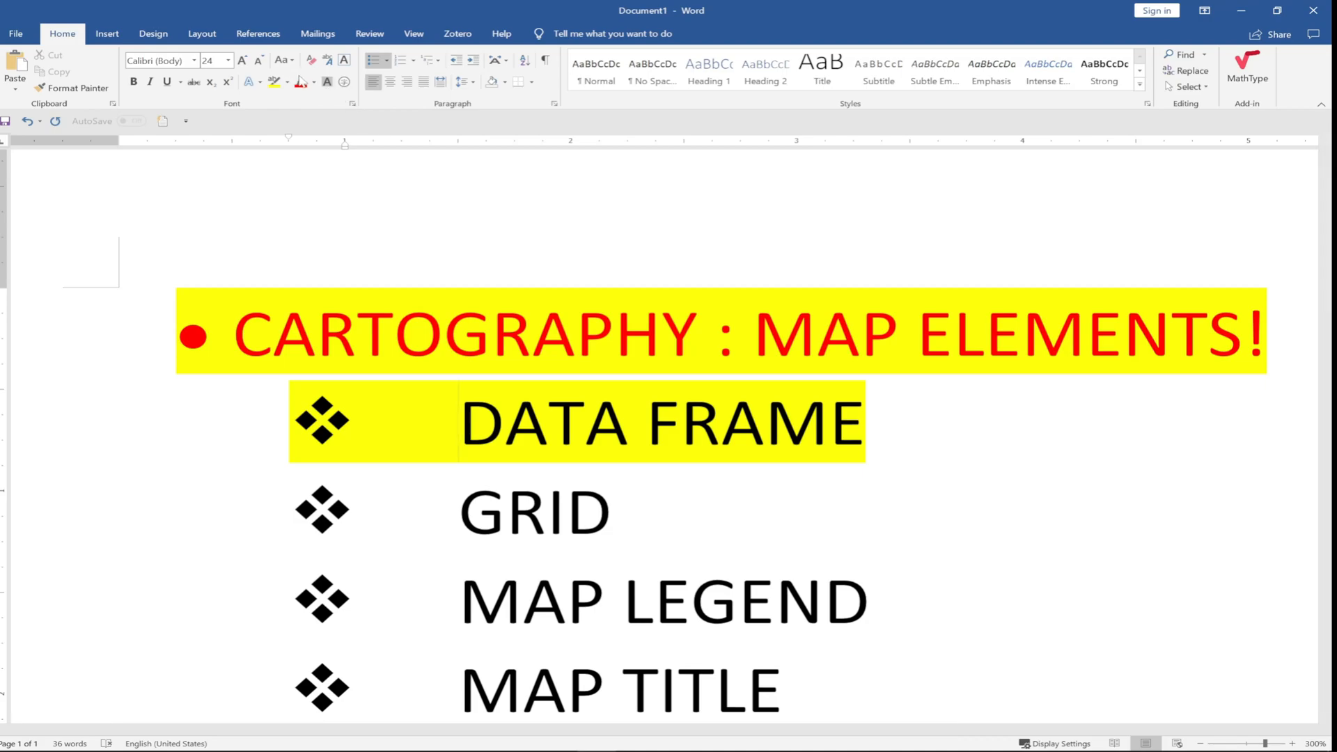
left_click(868, 424)
left_click_drag(868, 423, 458, 424)
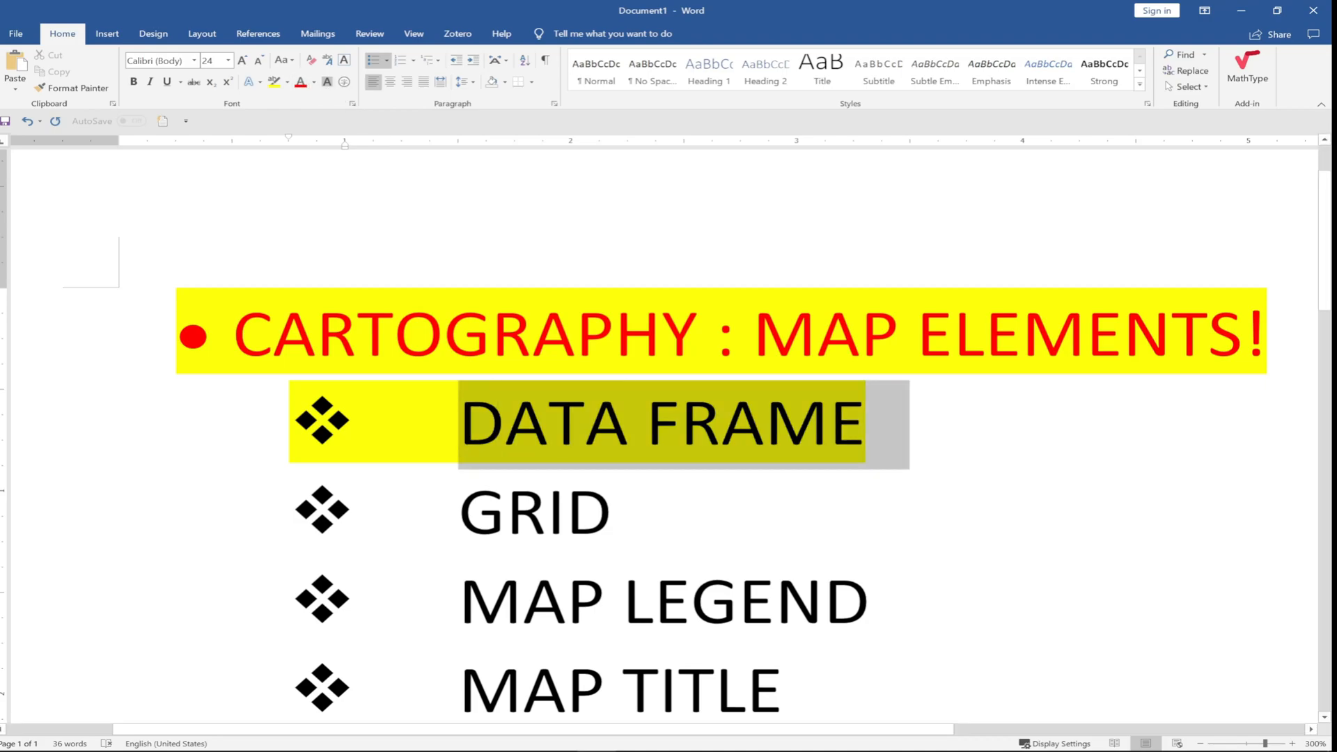
left_click(300, 82)
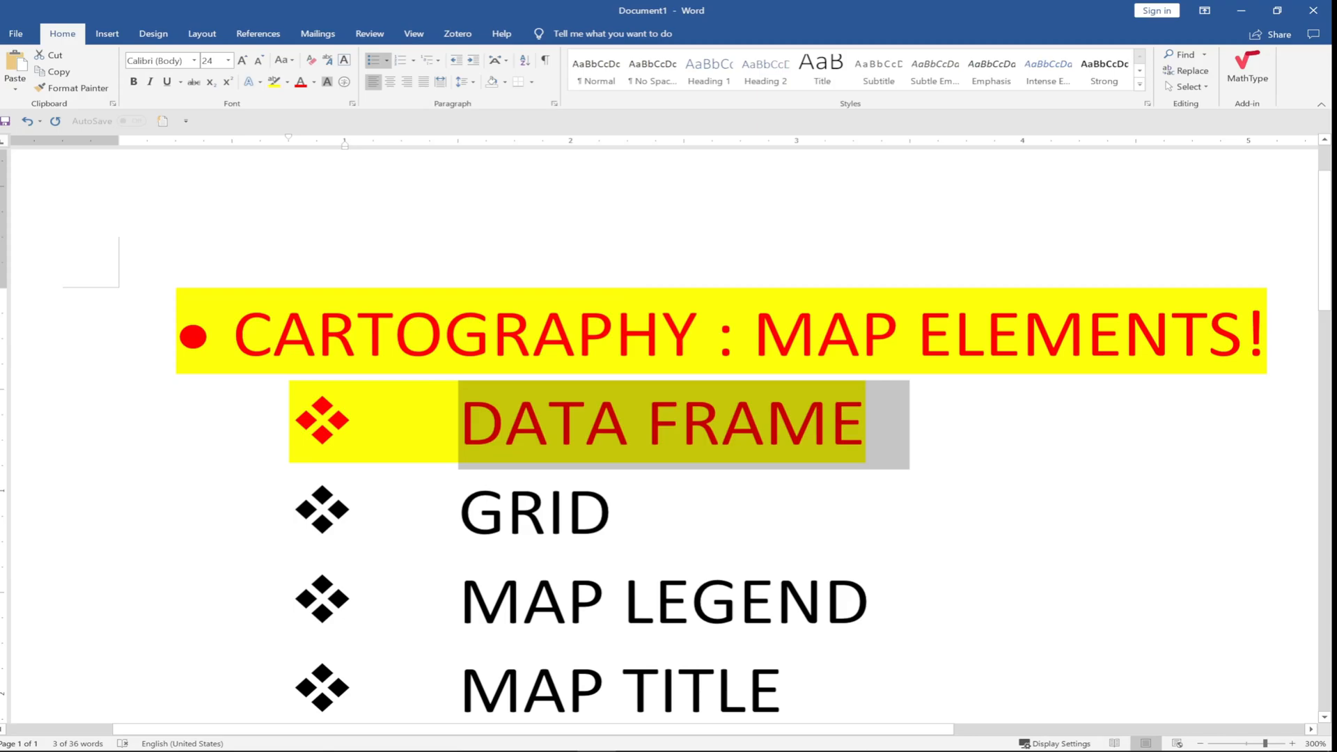
Switch back to ArcMap and show the data frame's extent around the Nepal map by selecting and deselecting it.
left_click(1242, 7)
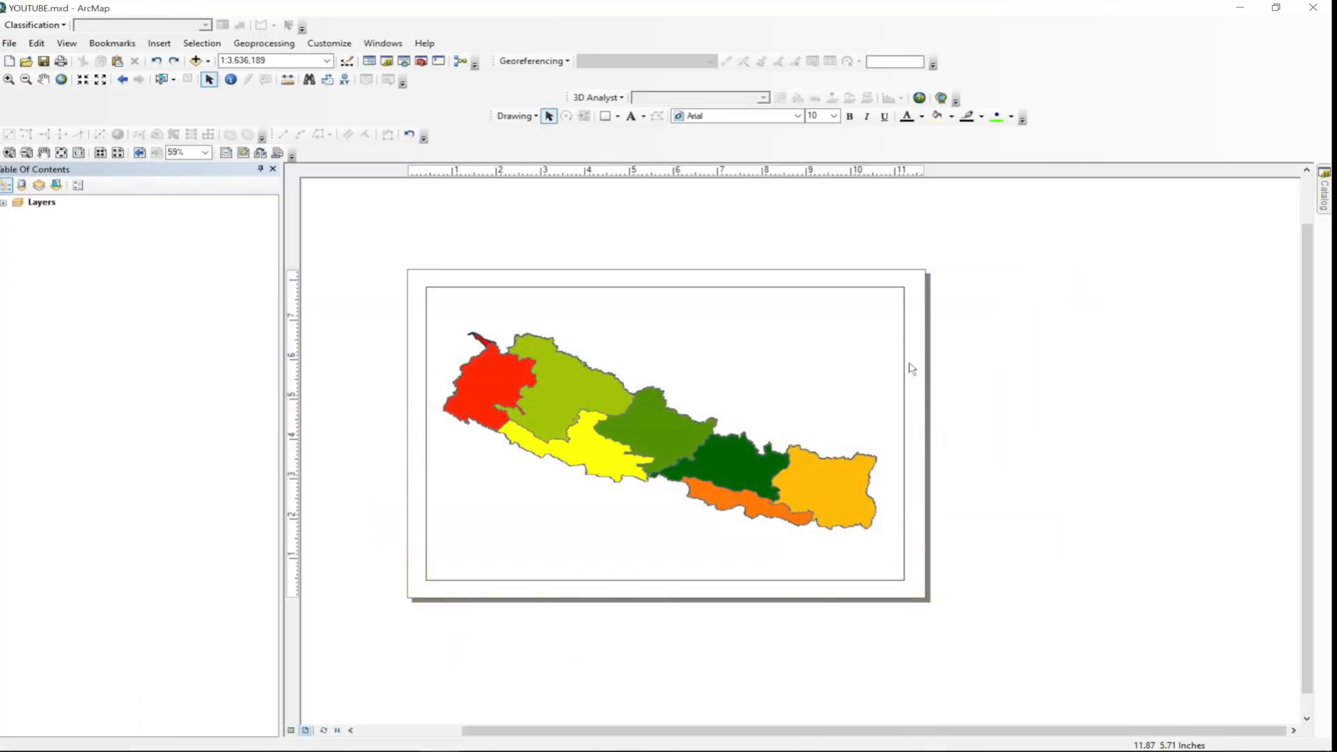
left_click(493, 359)
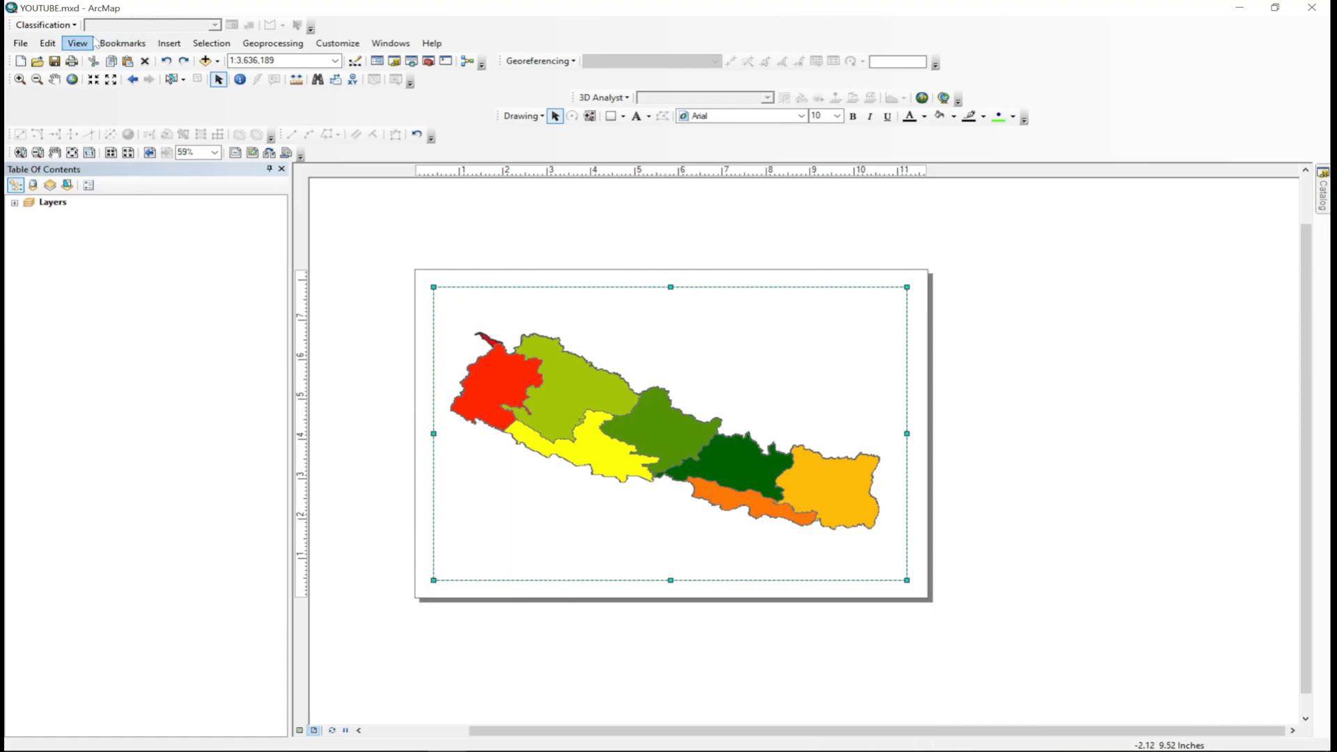
left_click(392, 211)
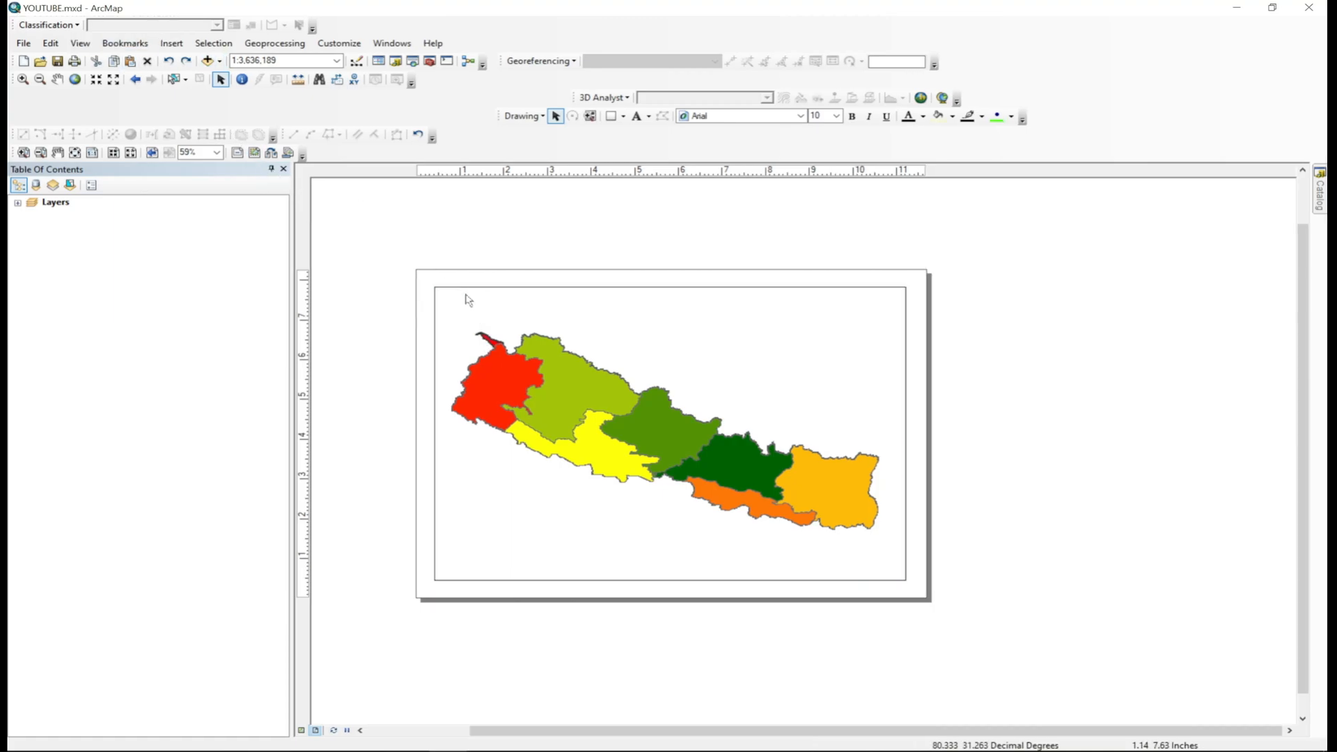
left_click(467, 299)
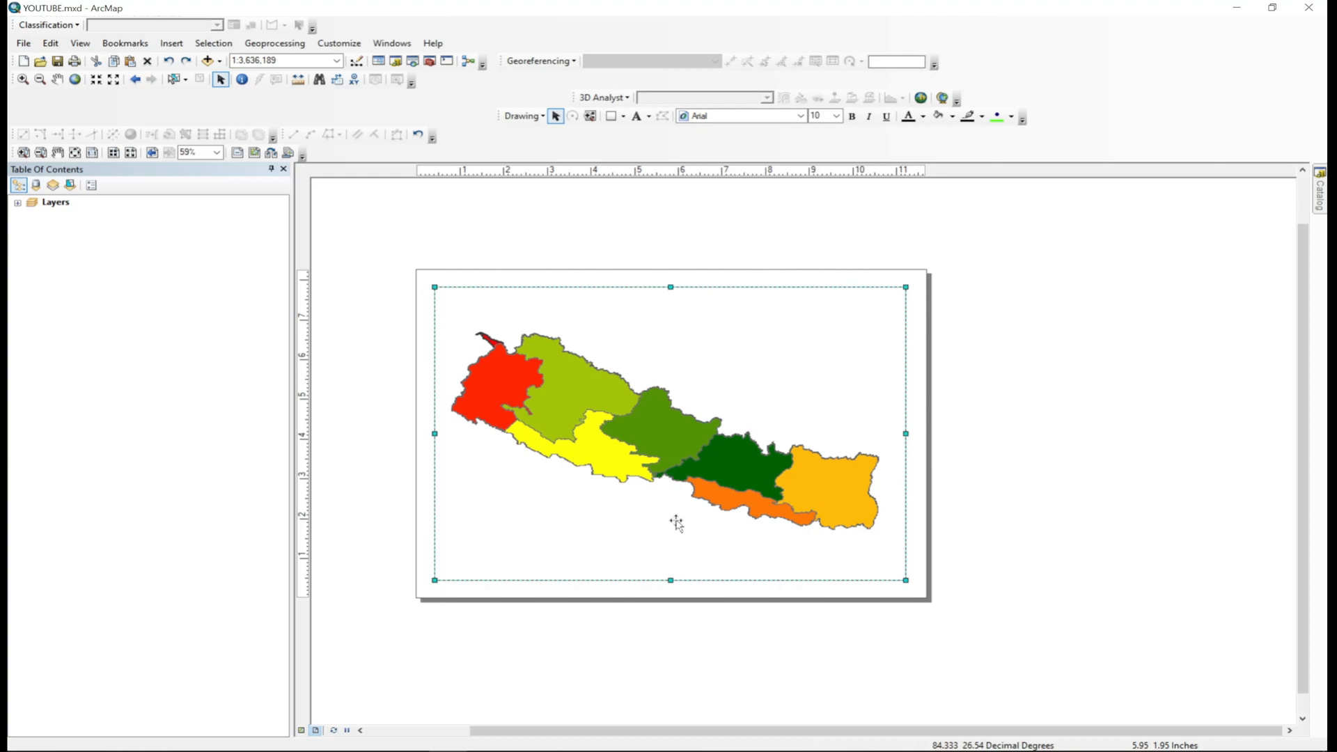
left_click(1011, 432)
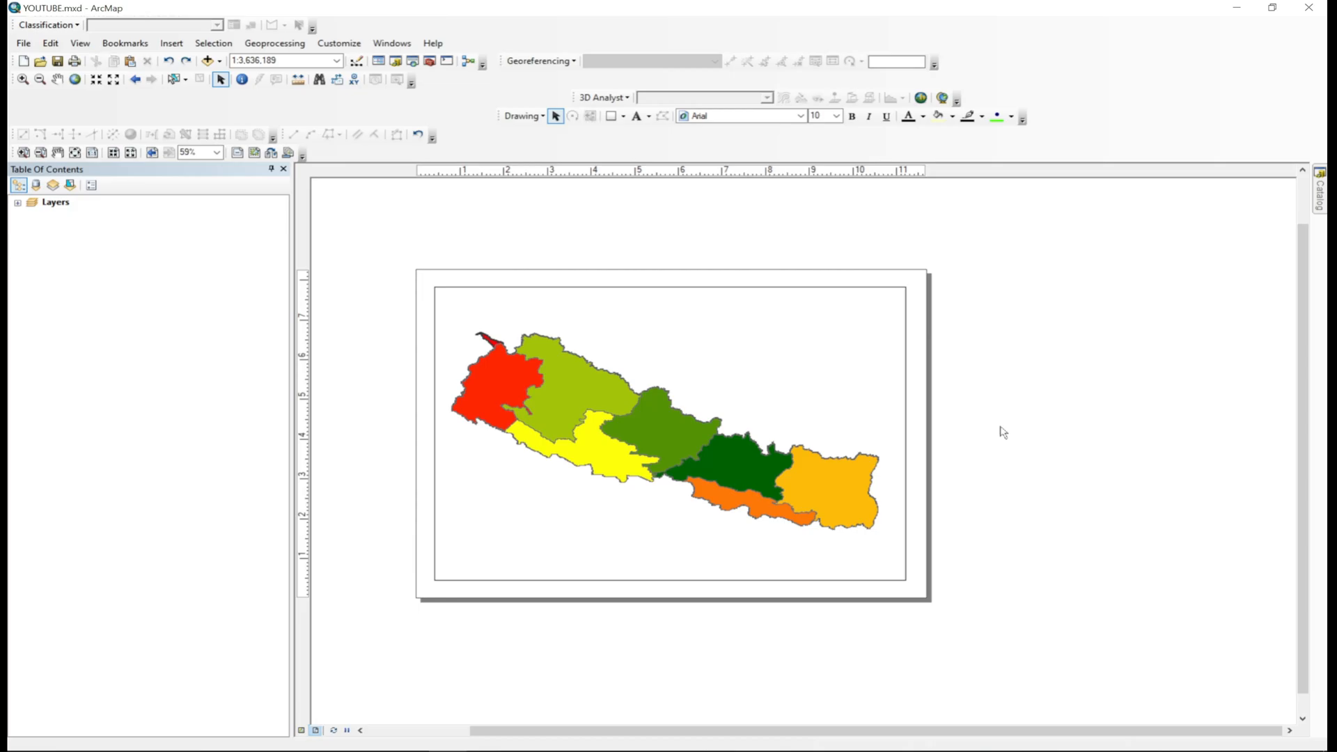
Switch to Word and format the GRID list item with yellow highlighting and red font color.
mouse_move(624, 748)
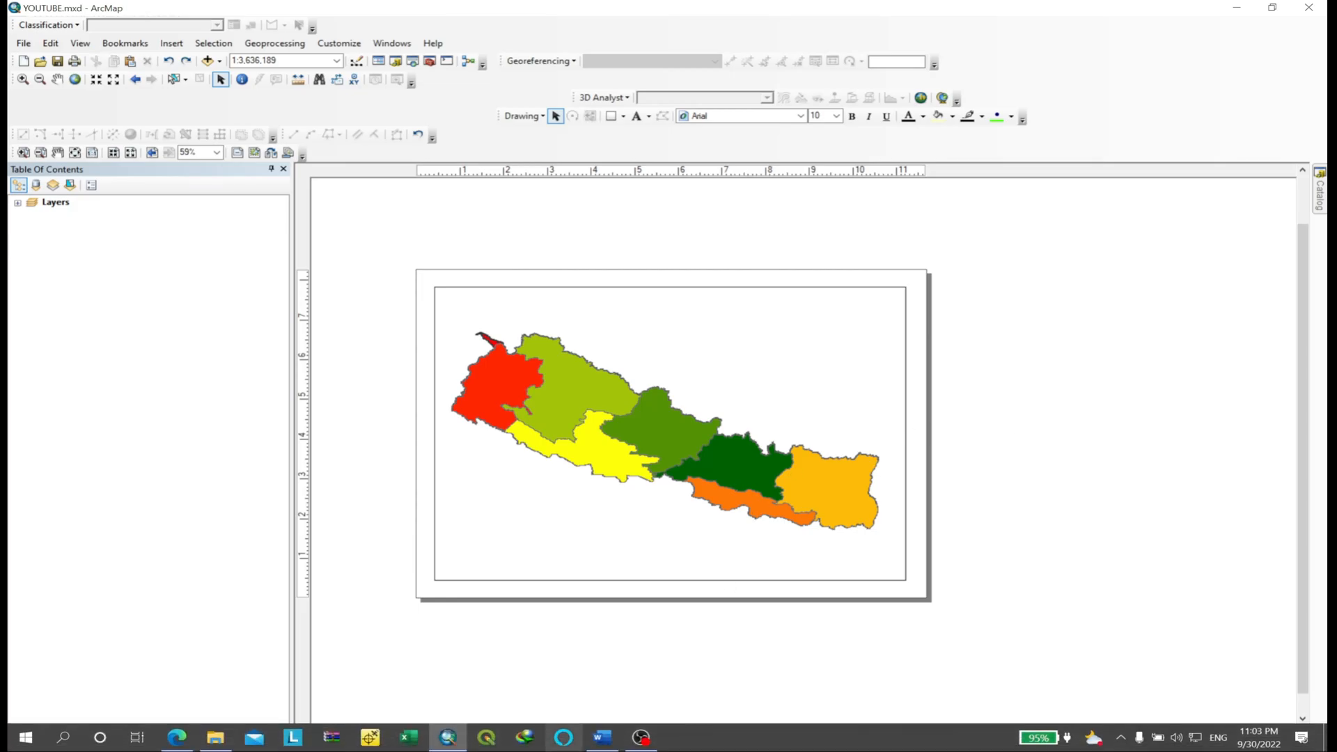
left_click(602, 738)
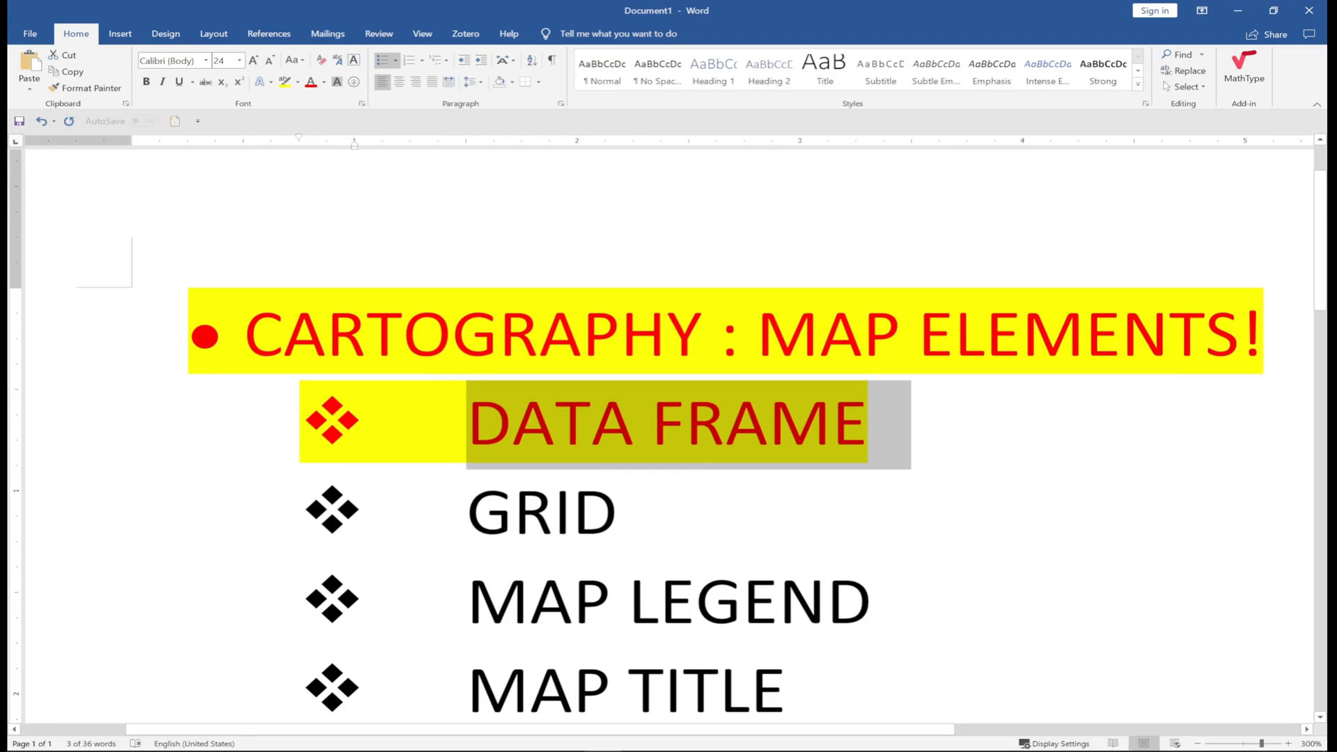
left_click_drag(468, 514, 655, 514)
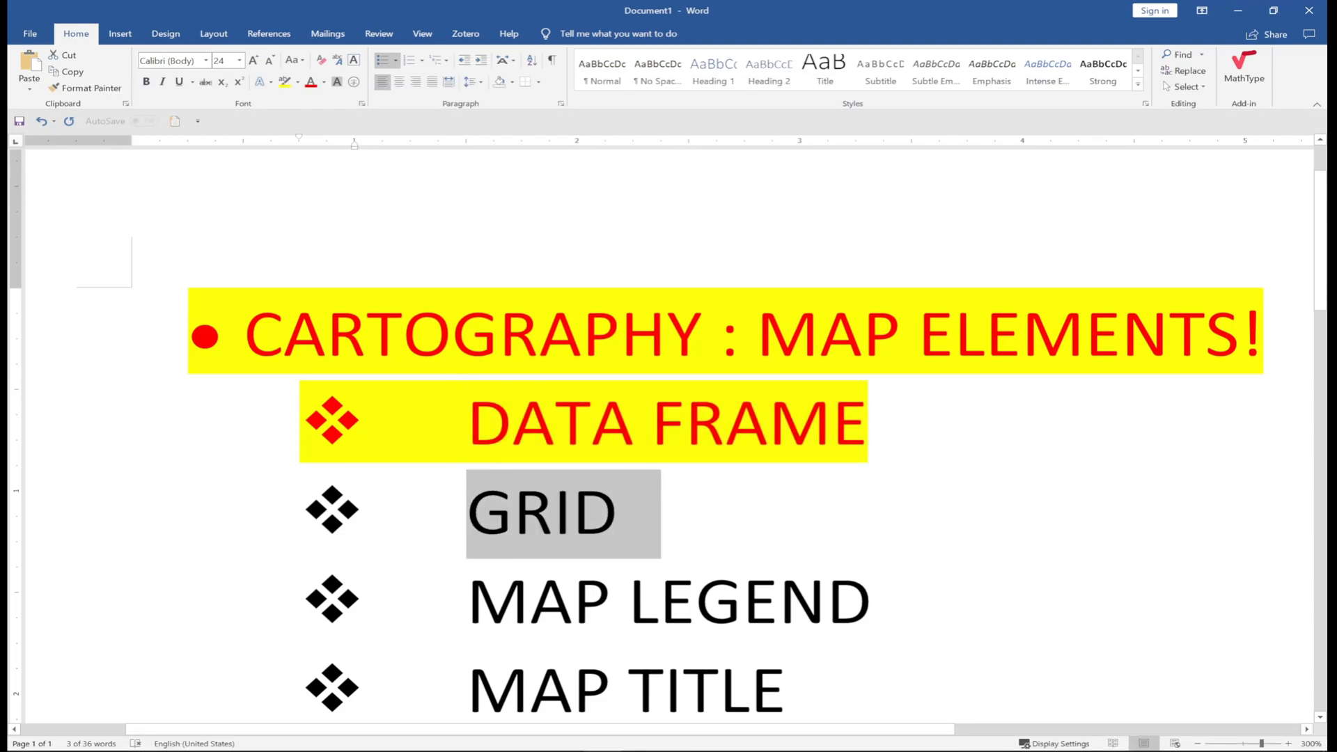
left_click(737, 521)
left_click_drag(737, 521, 474, 517)
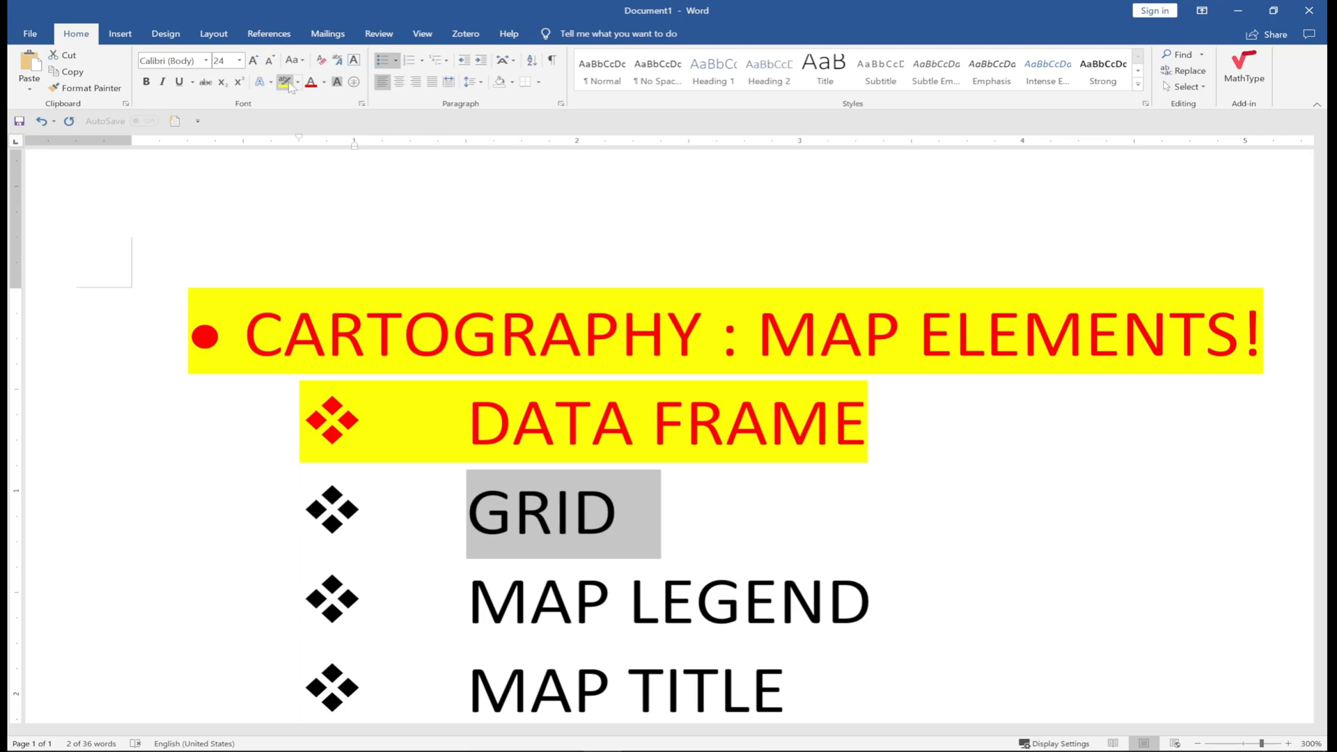
left_click(283, 82)
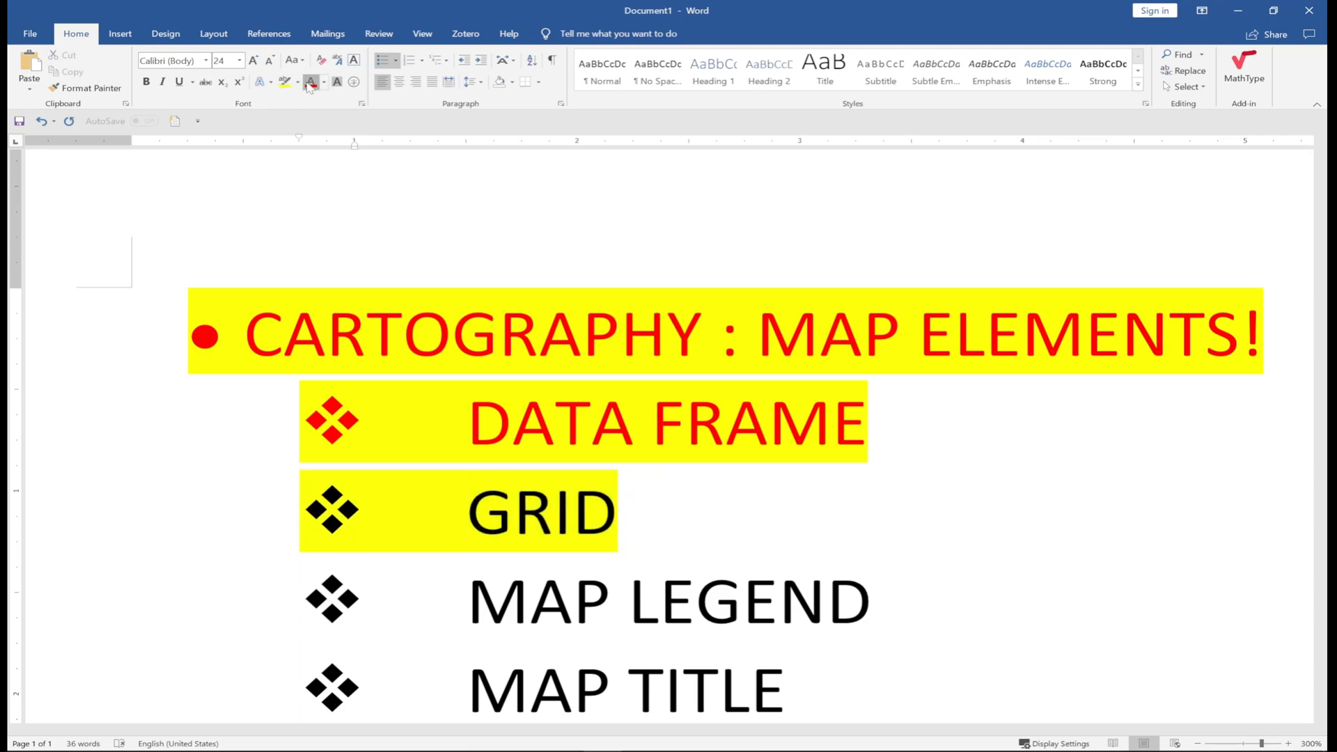
left_click_drag(619, 512, 444, 514)
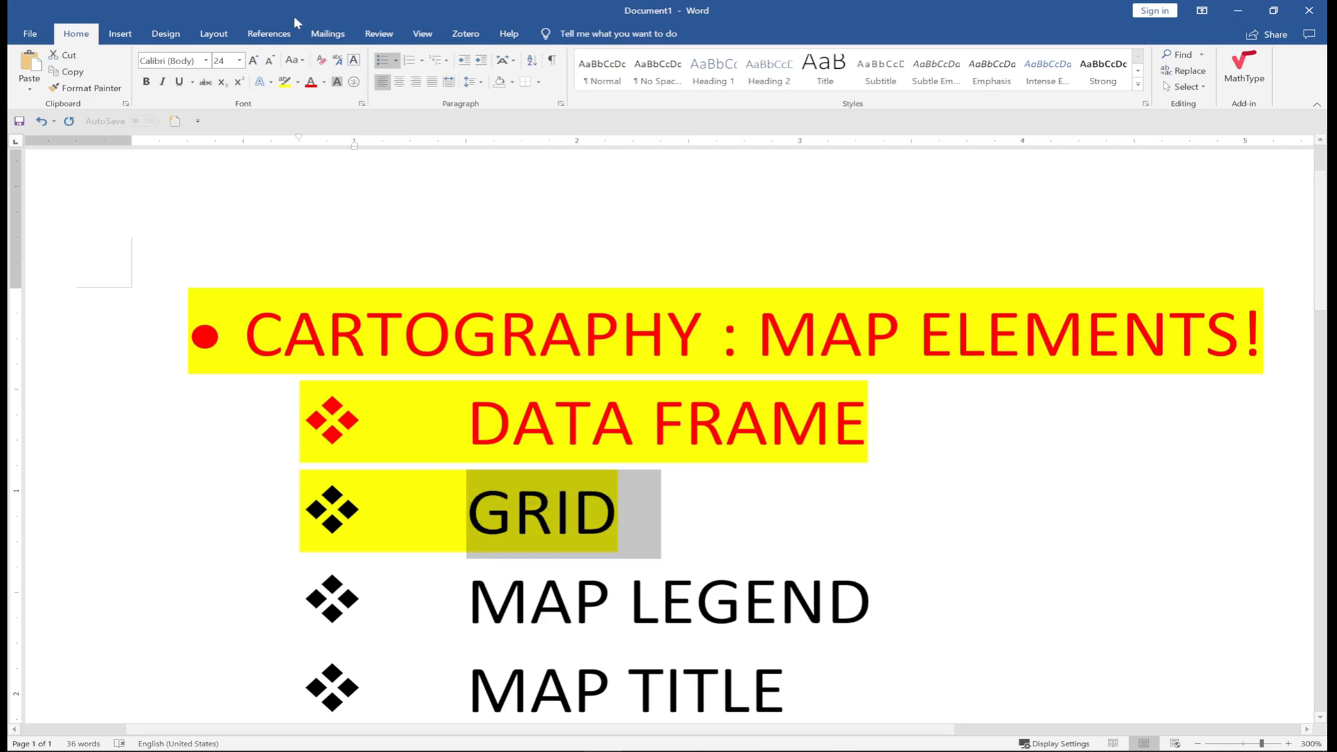
left_click(312, 82)
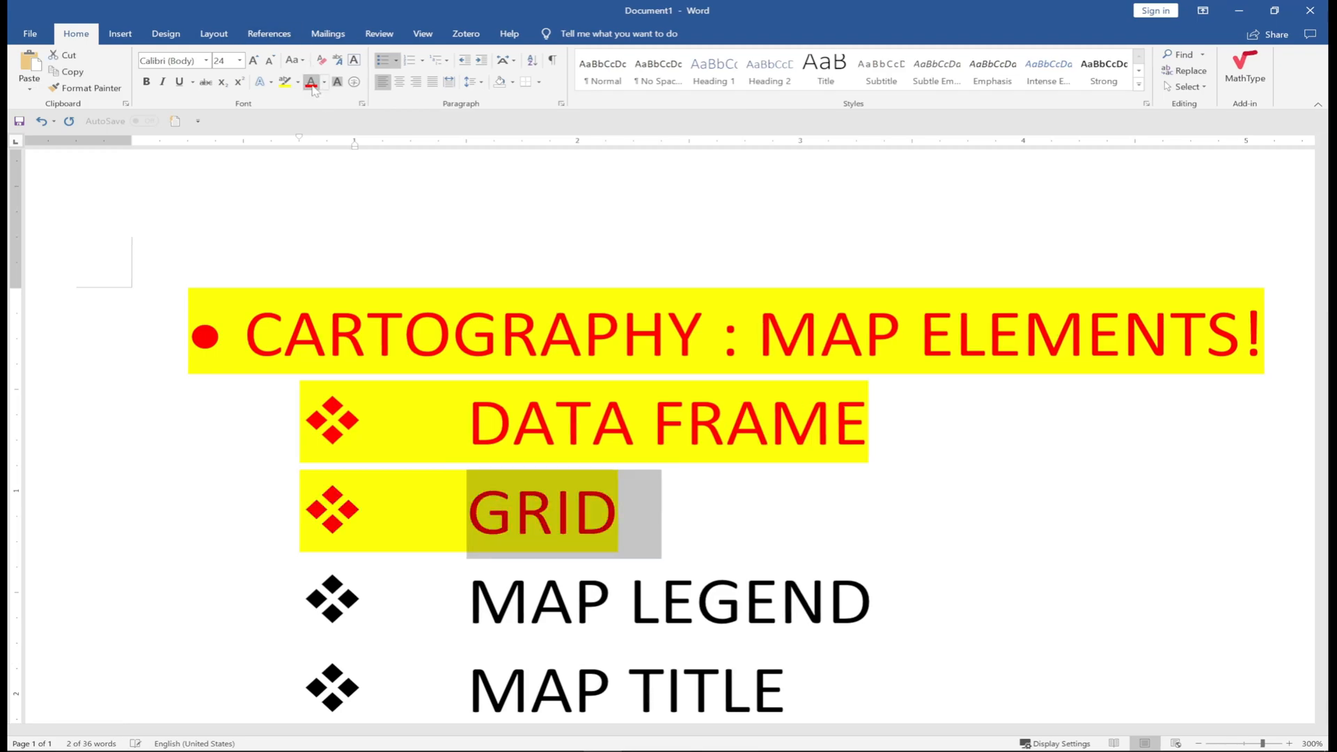
left_click(889, 537)
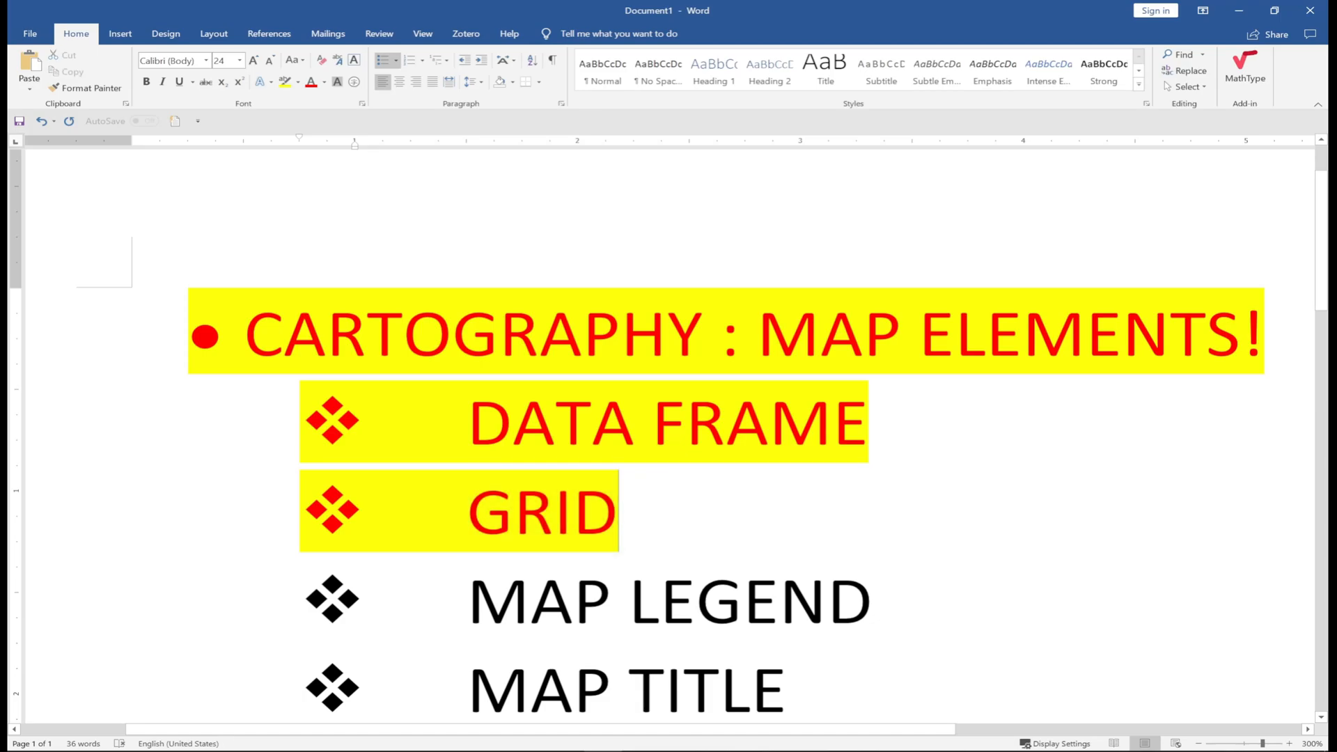
Switch back to ArcMap and start a new grid for the data frame, choosing the Measured Grid type.
left_click(1235, 9)
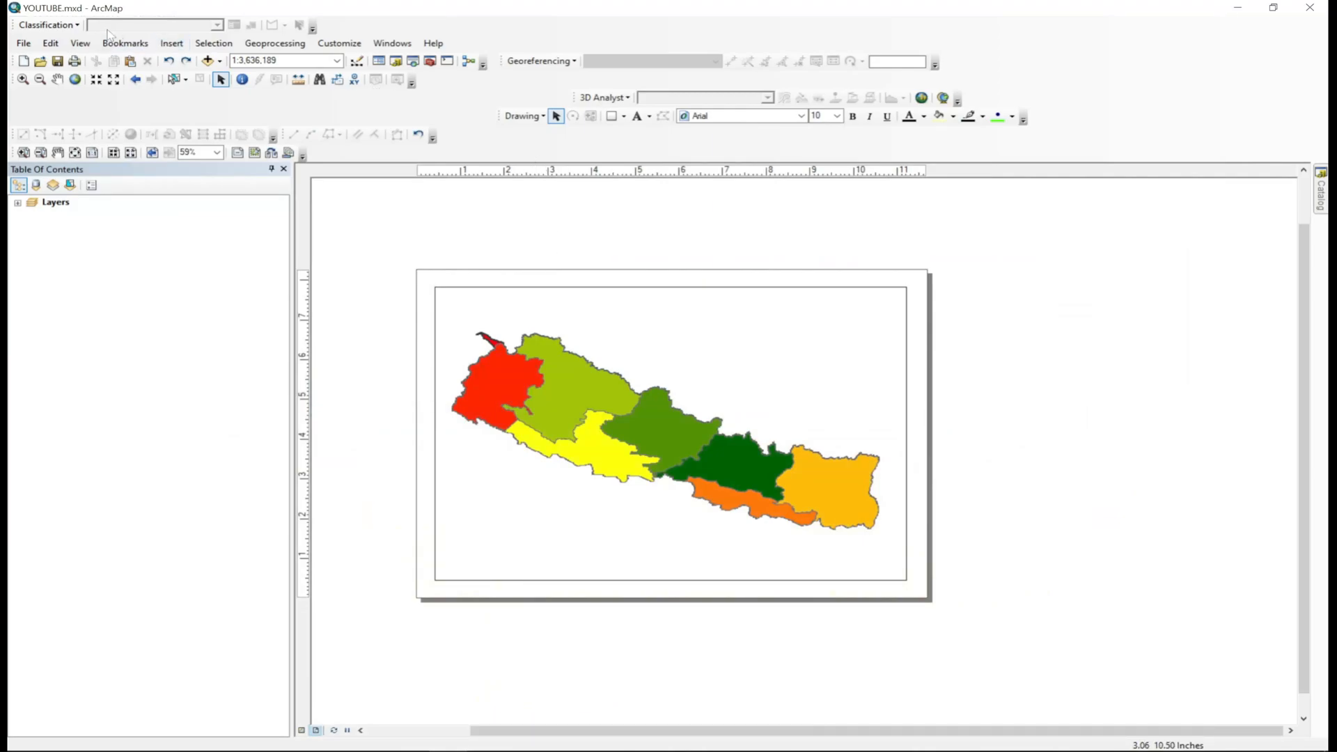
left_click(81, 43)
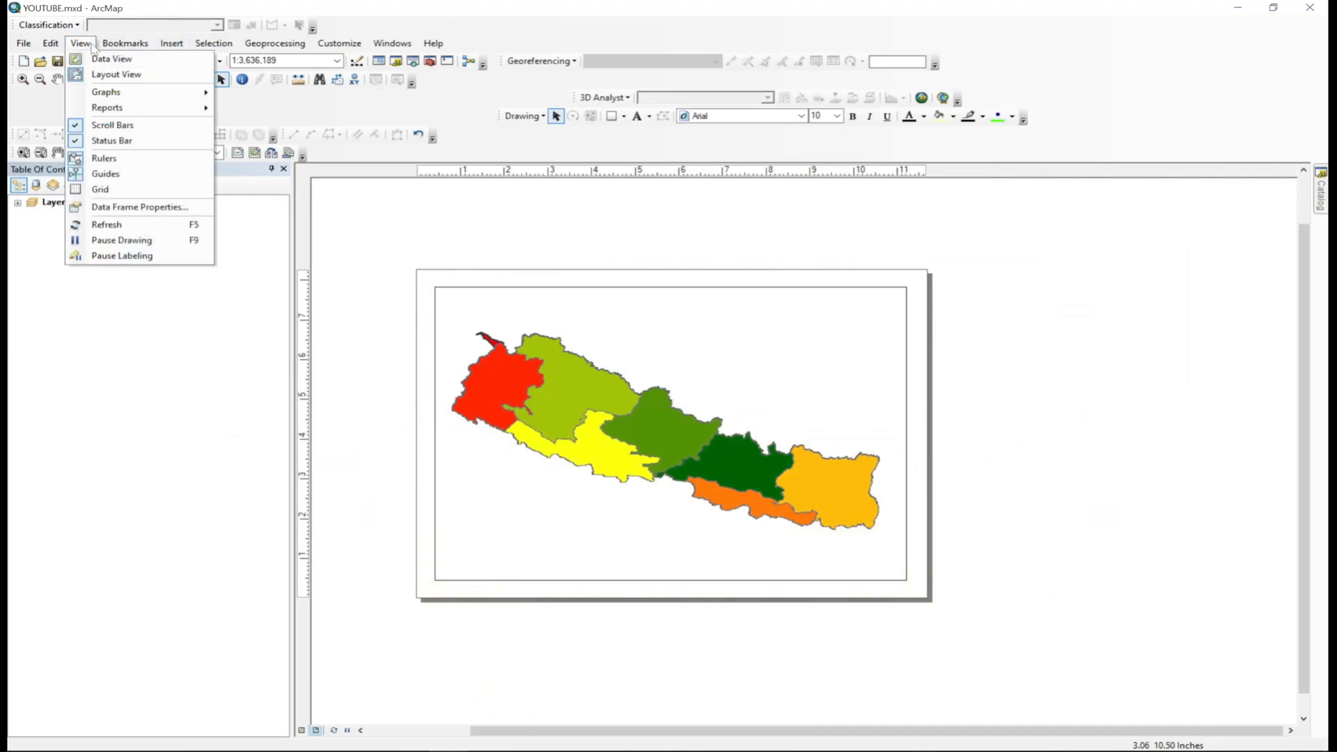
left_click(151, 214)
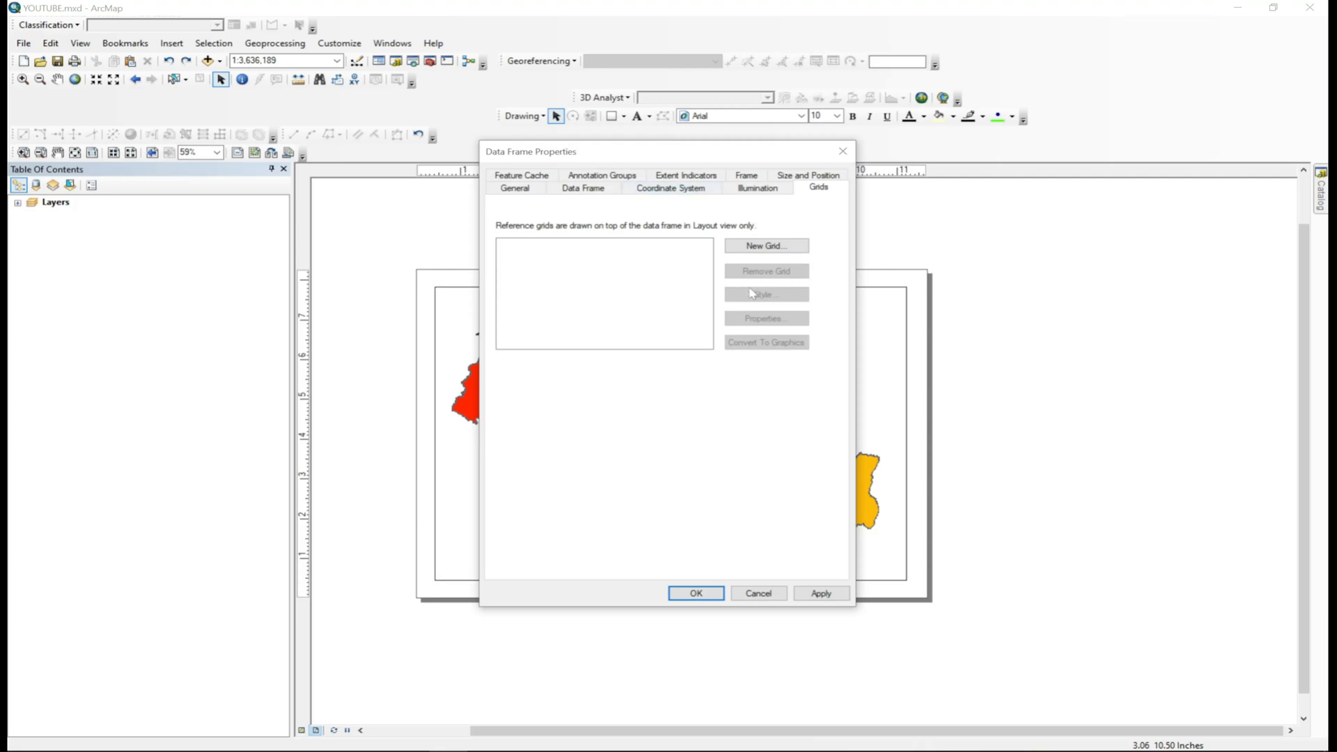
left_click(739, 246)
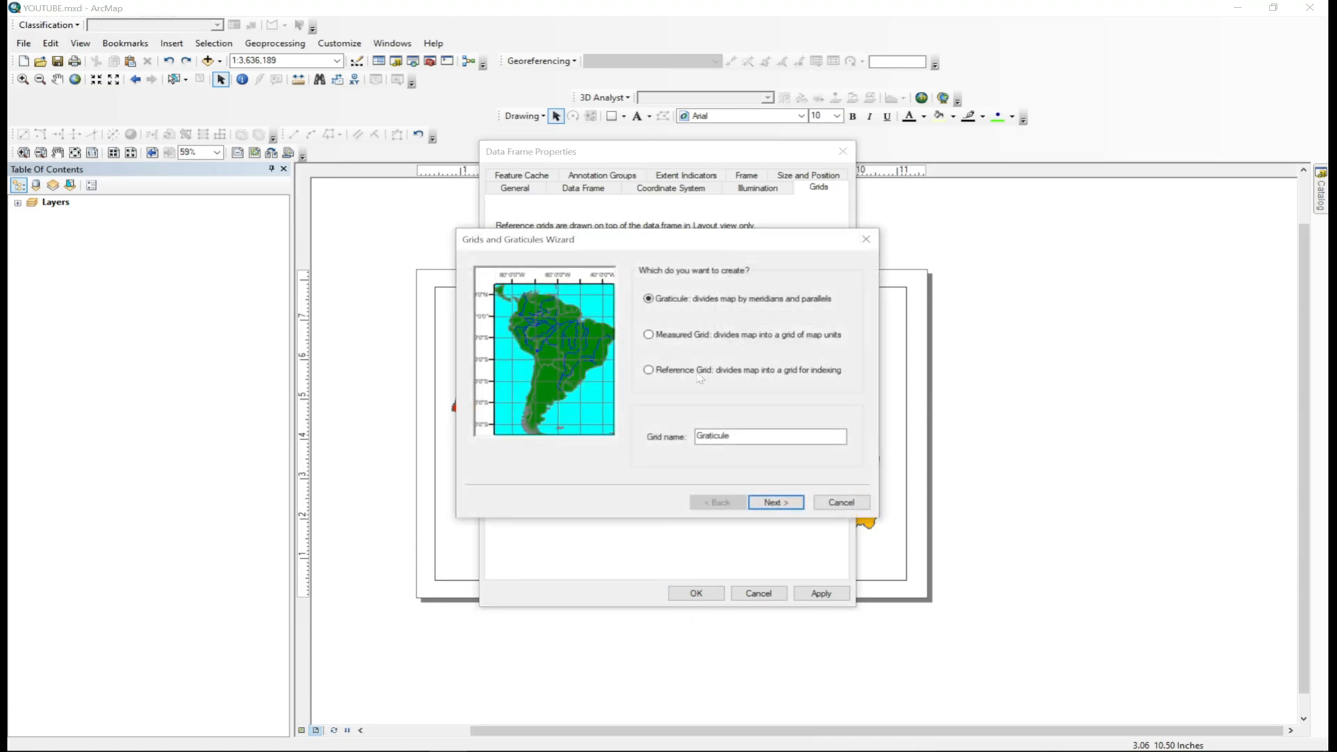
left_click(784, 507)
left_click(731, 336)
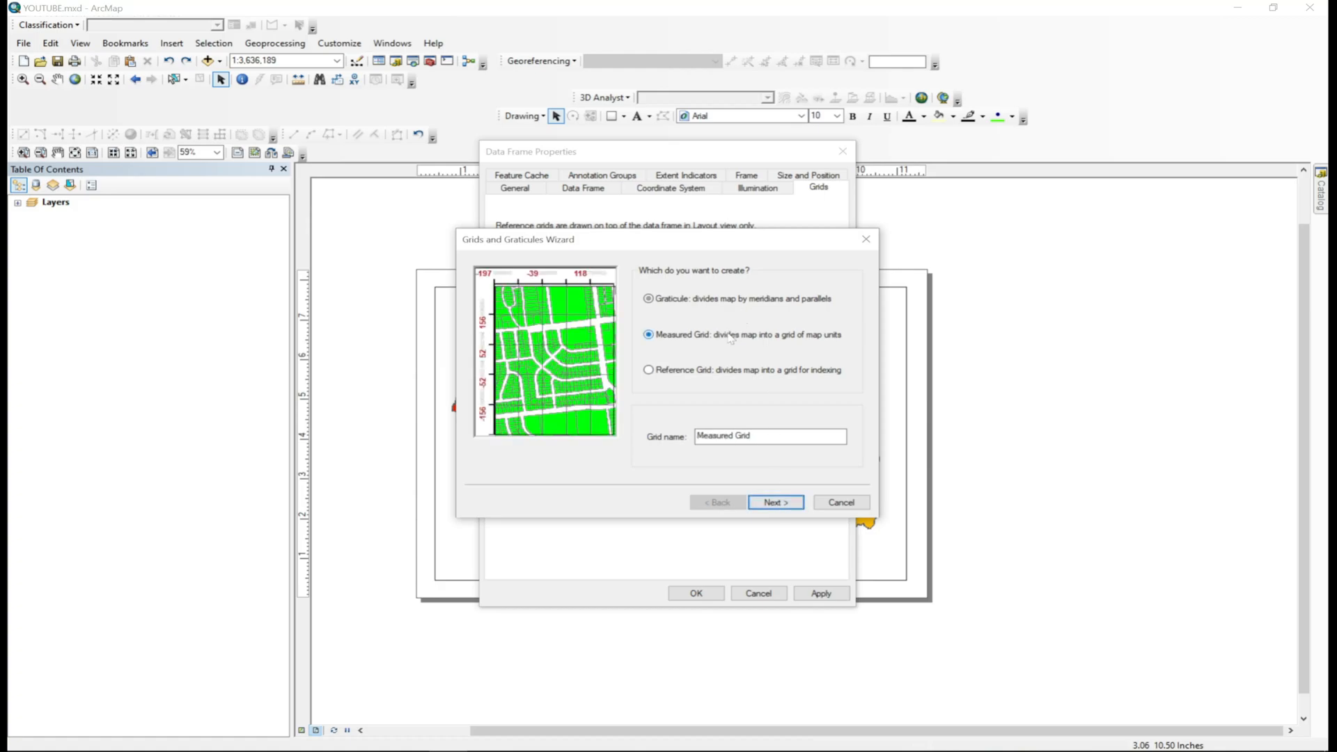
Create the measured grid with grid lines and labels at 1-decimal-degree intervals, keeping the default axes and border settings, and apply it to the layout.
left_click(762, 504)
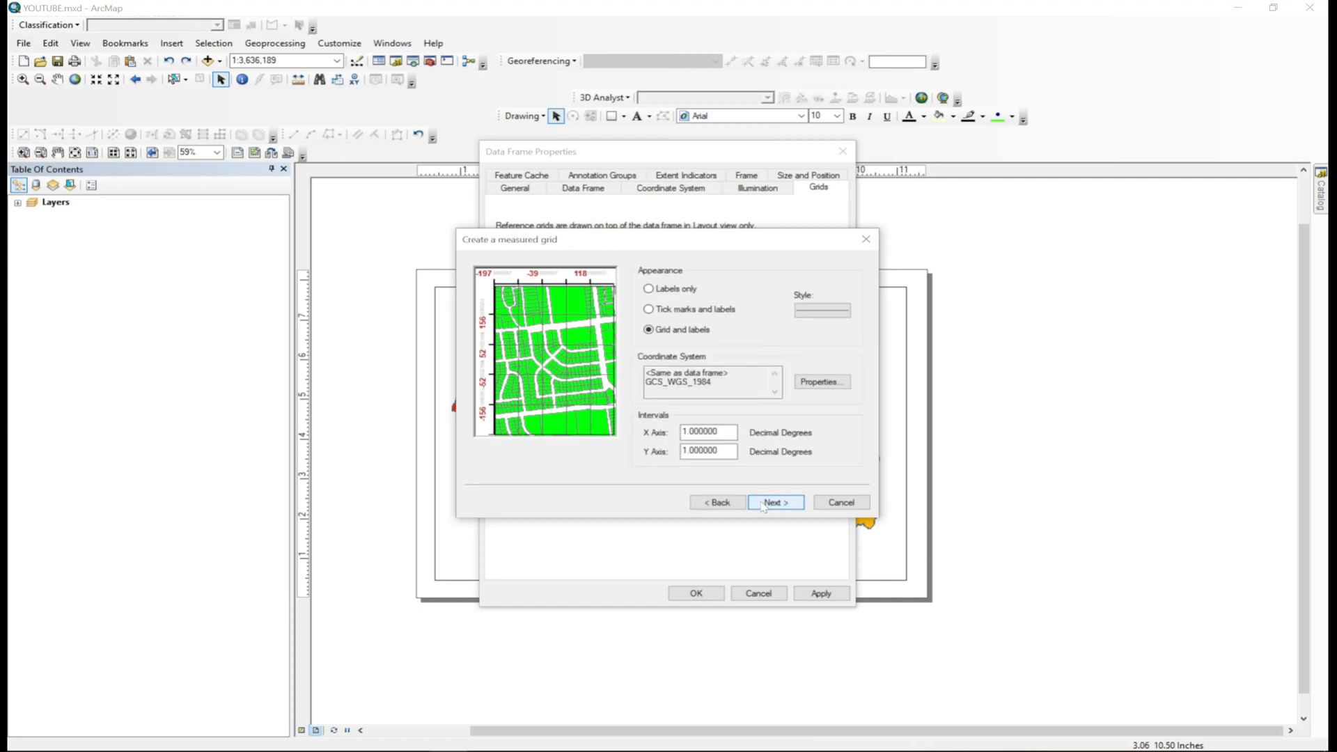
left_click(764, 503)
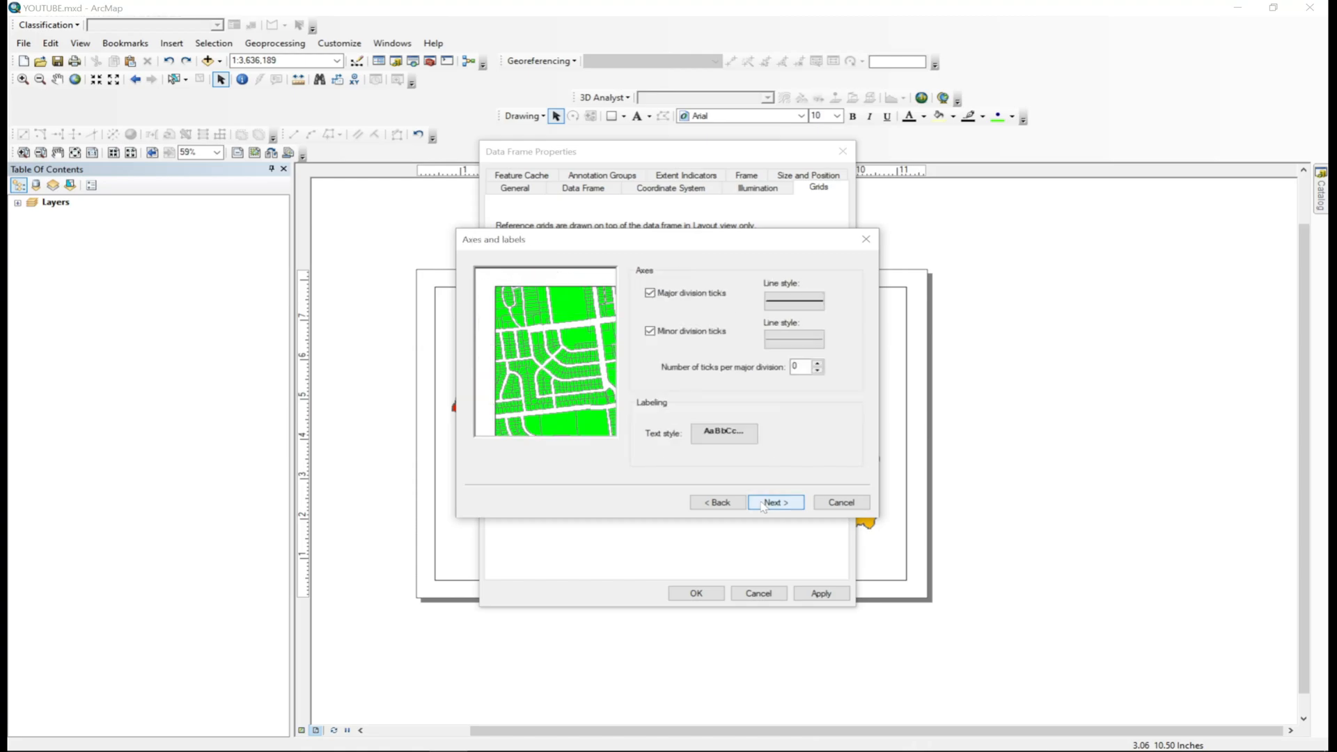
left_click(764, 503)
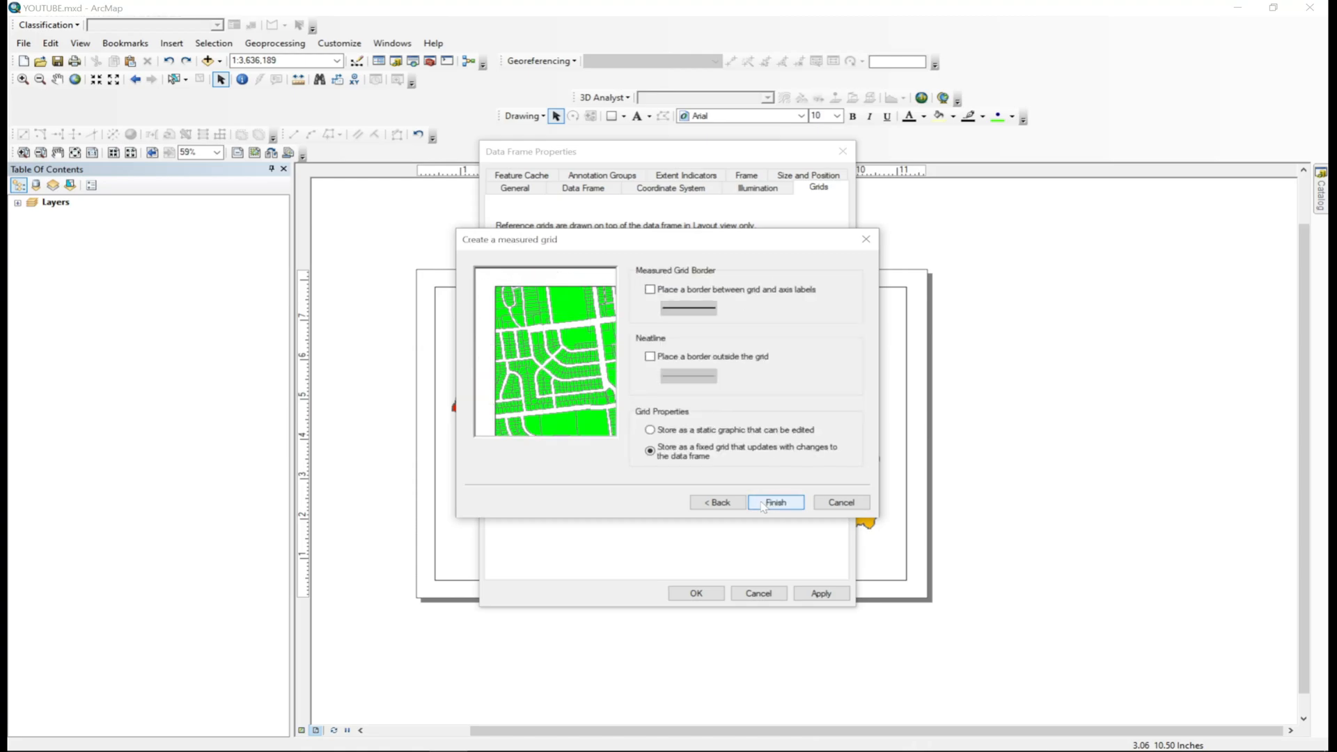
left_click(775, 502)
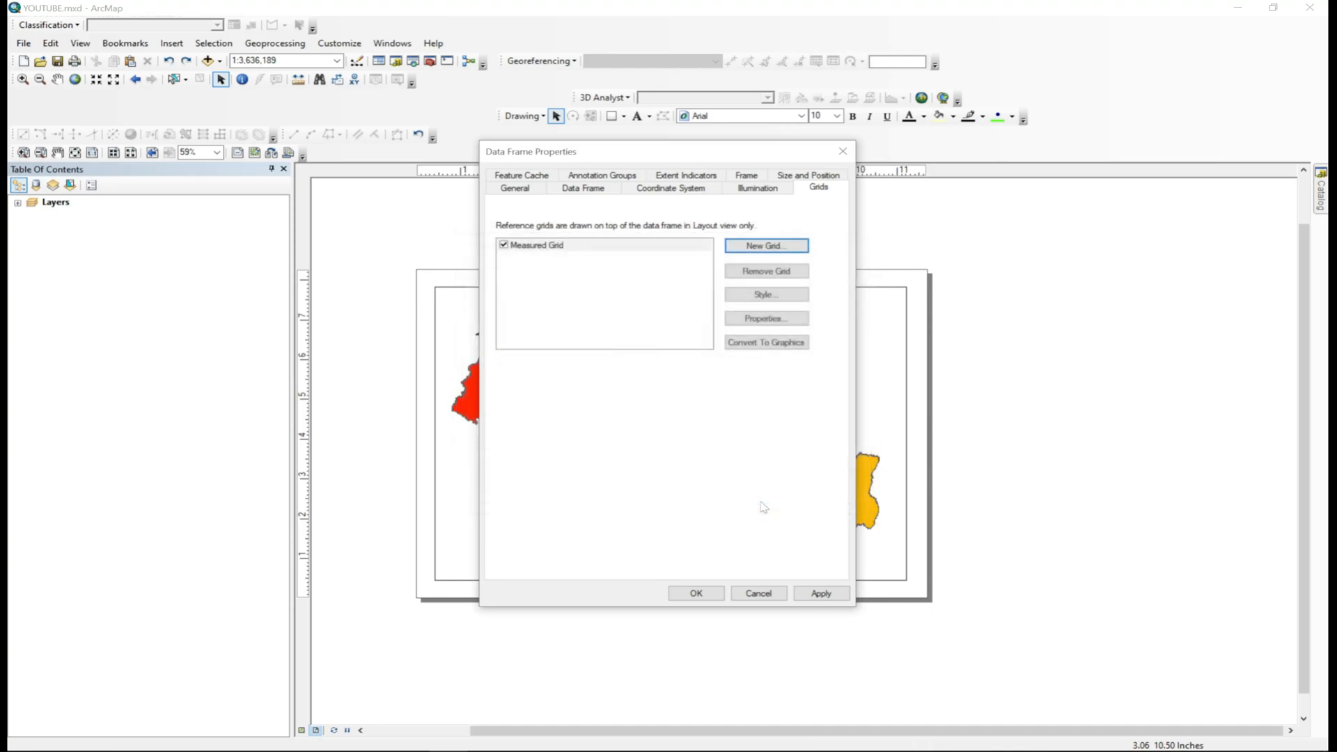
left_click(826, 595)
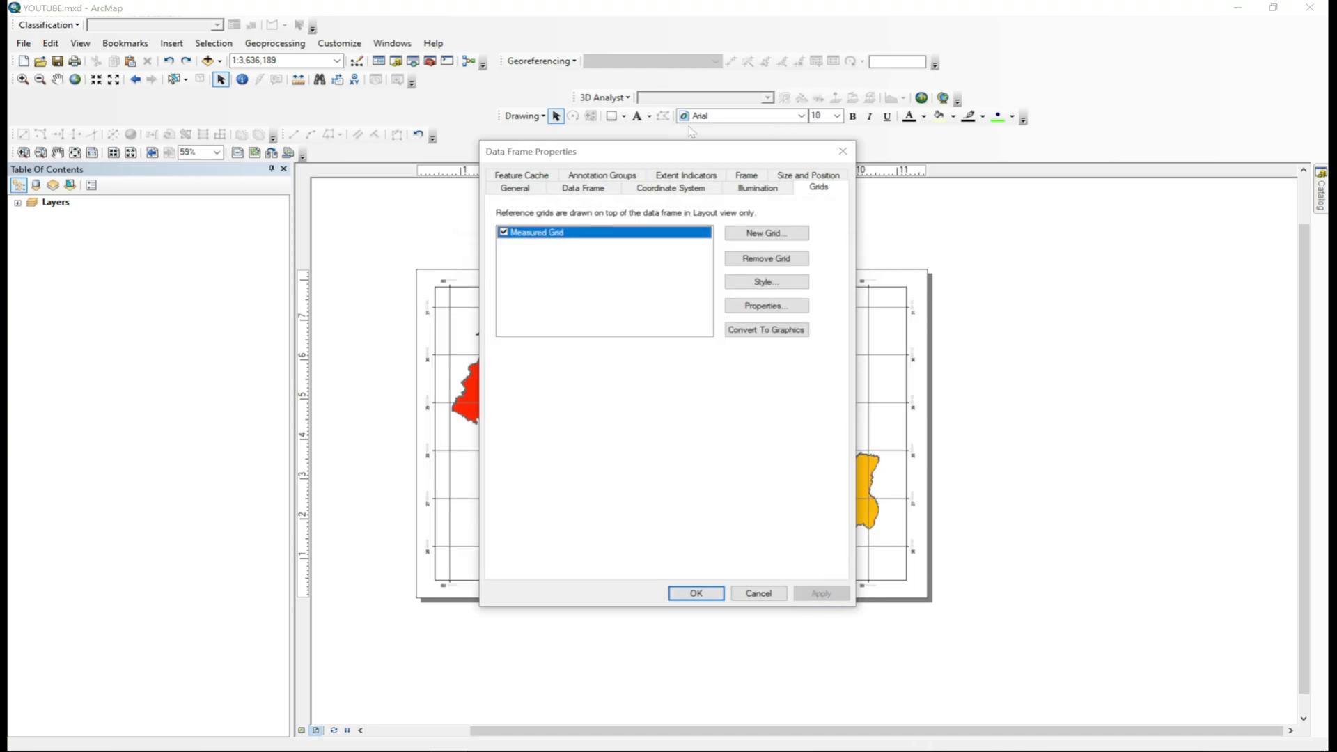
left_click_drag(622, 151, 151, 167)
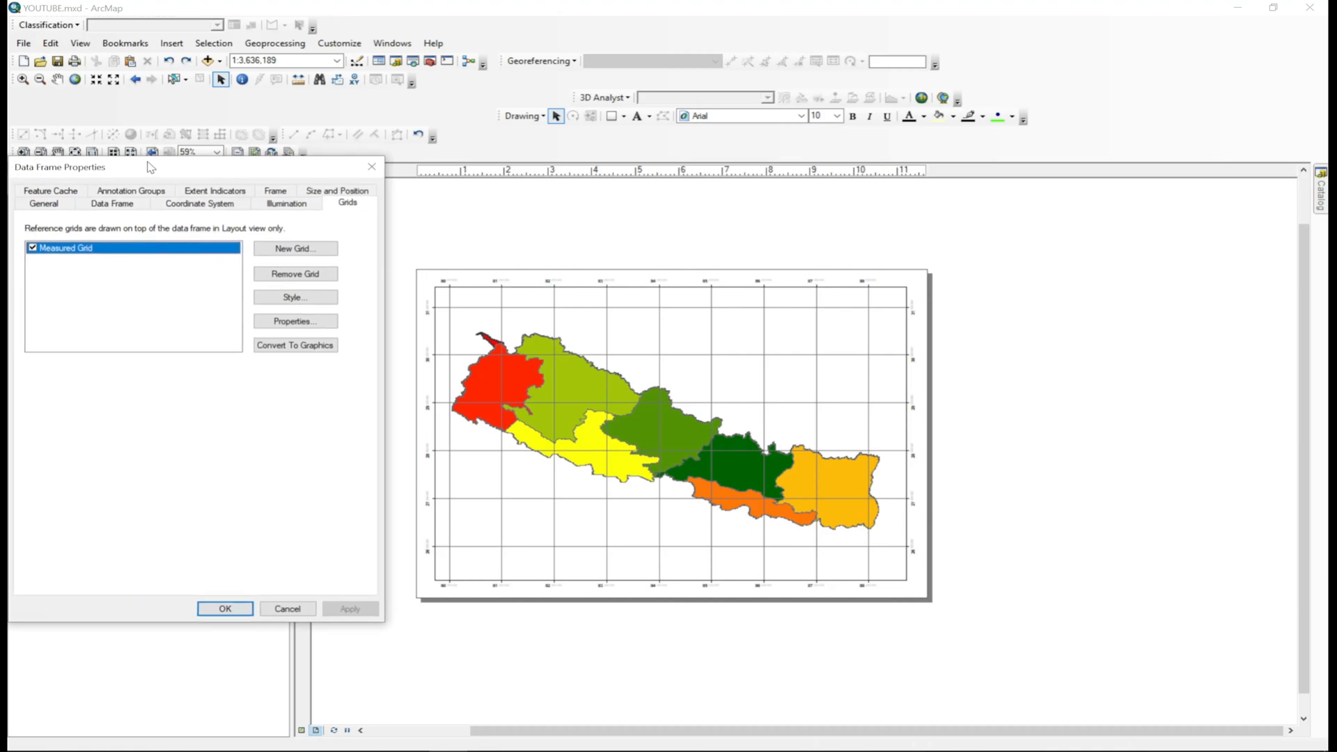
left_click(225, 610)
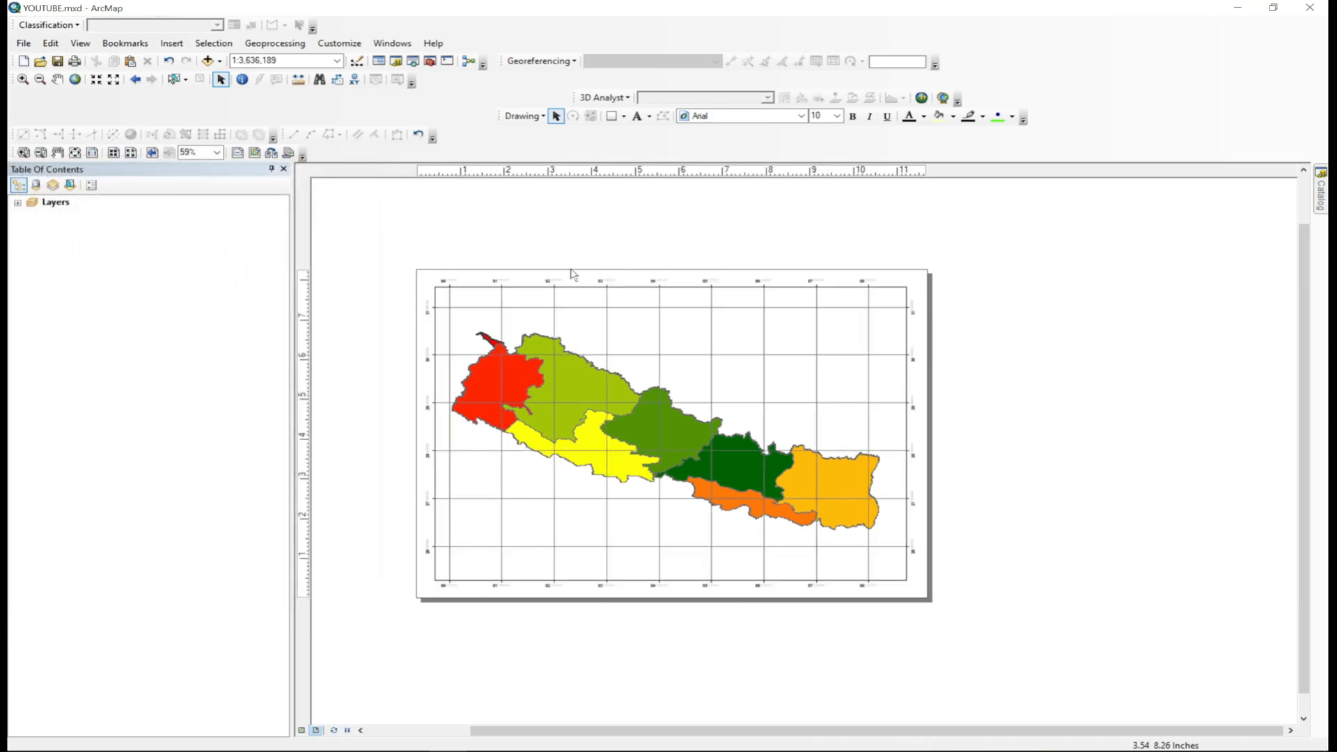
Examine the measured grid's coordinate labels and lines along the edges of the Nepal map.
scroll(516, 279, "down", 7)
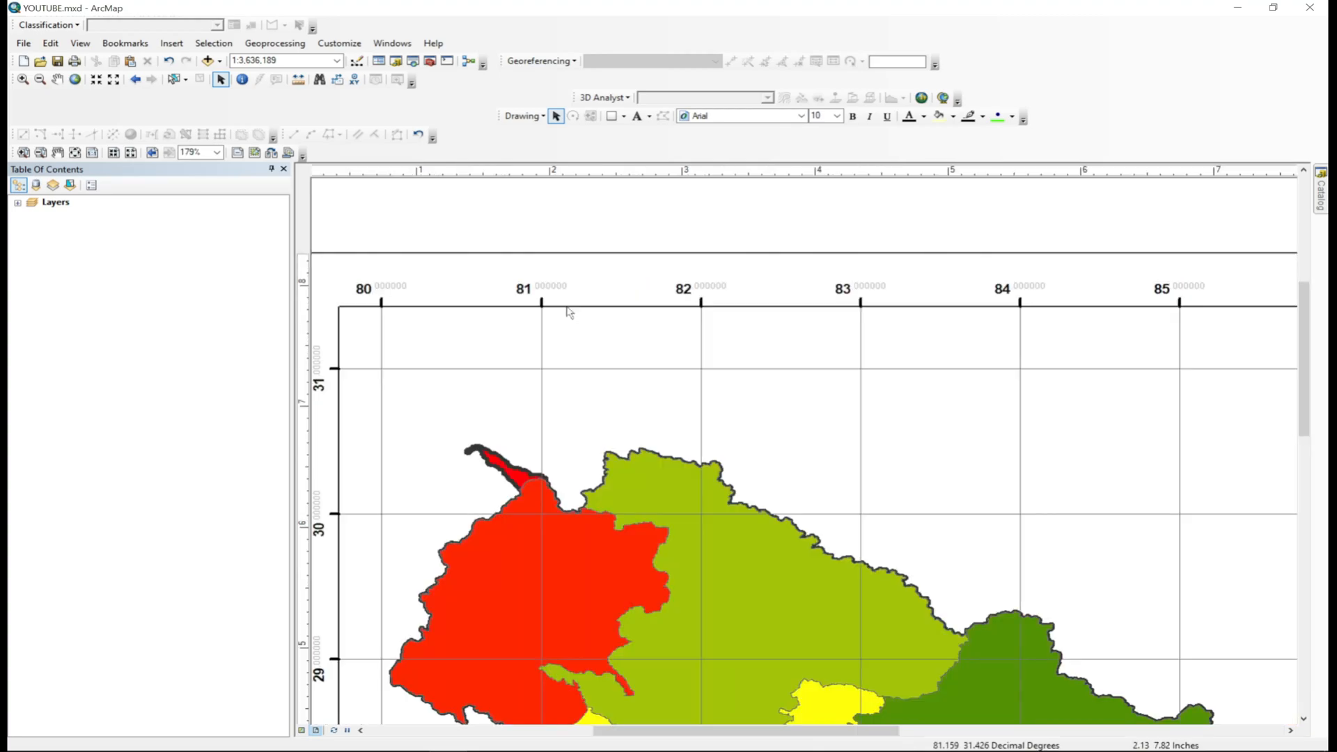
scroll(570, 312, "up", 5)
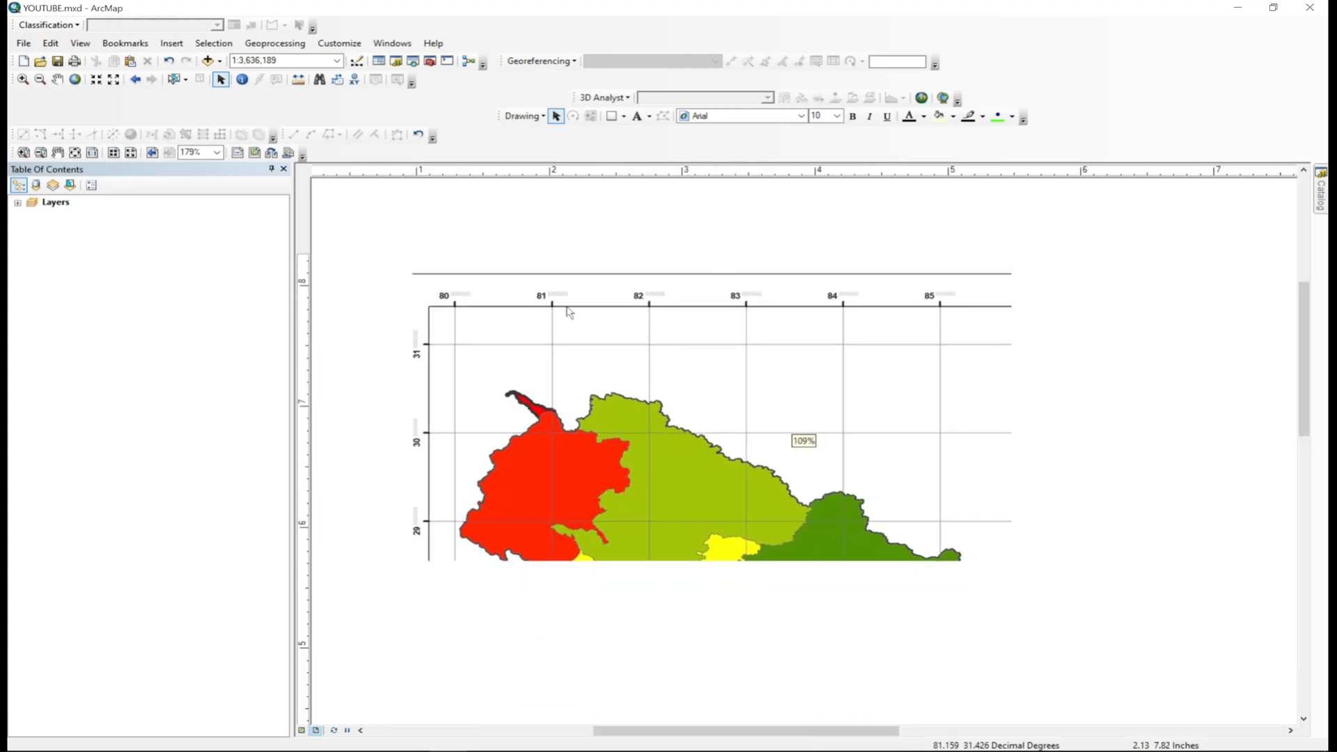
scroll(570, 312, "up", 1)
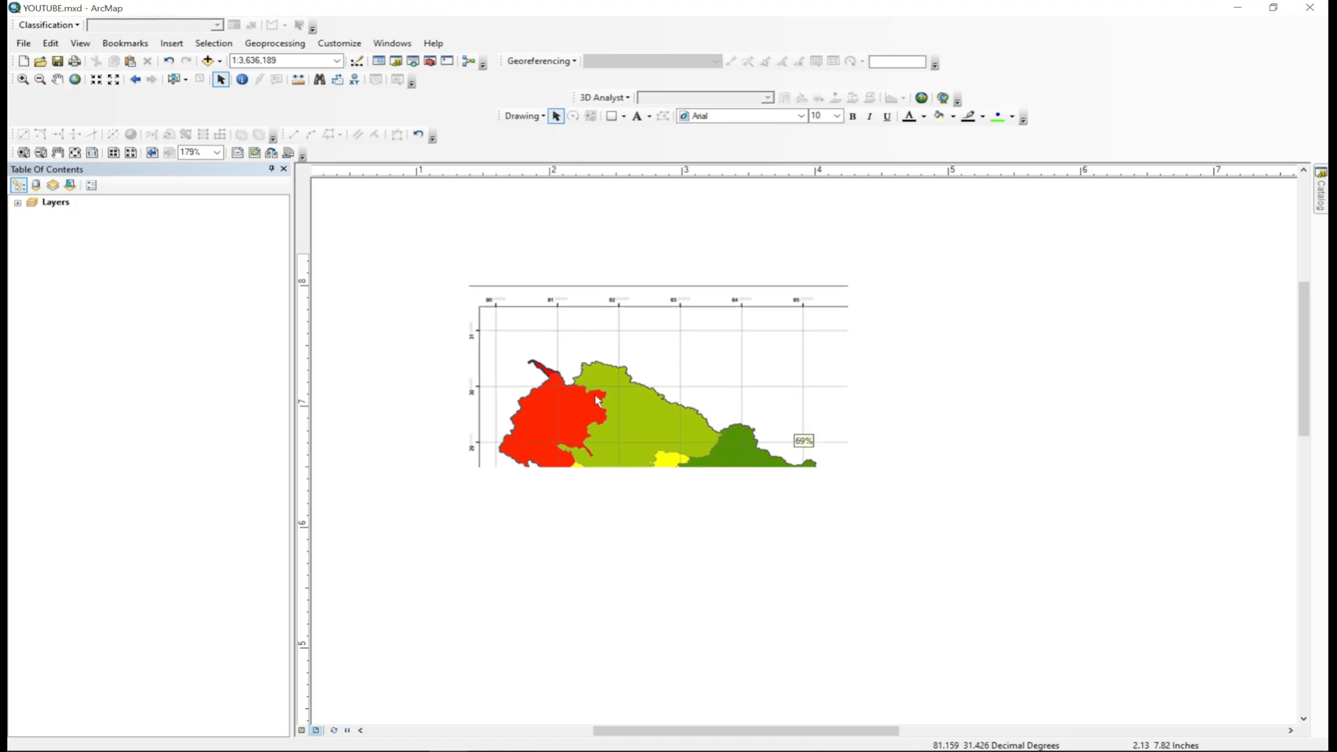
scroll(527, 254, "up", 2)
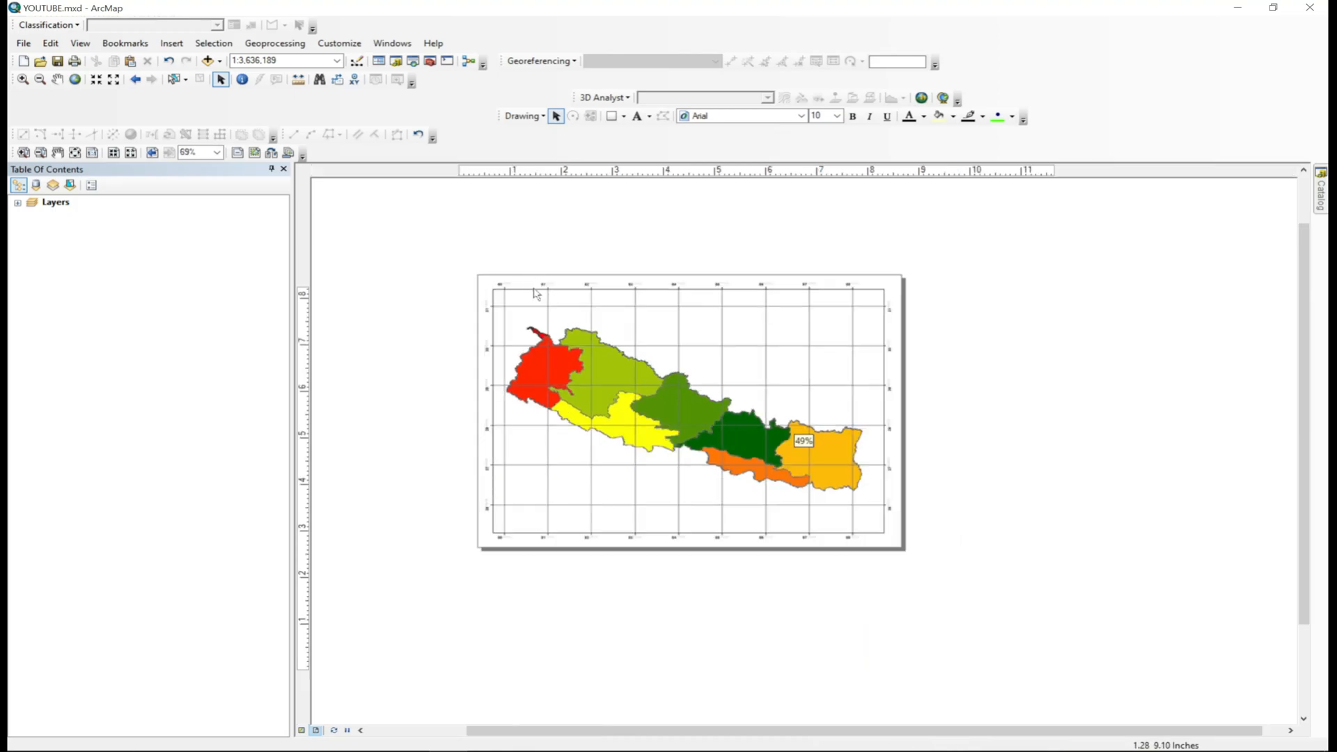
scroll(801, 530, "down", 2)
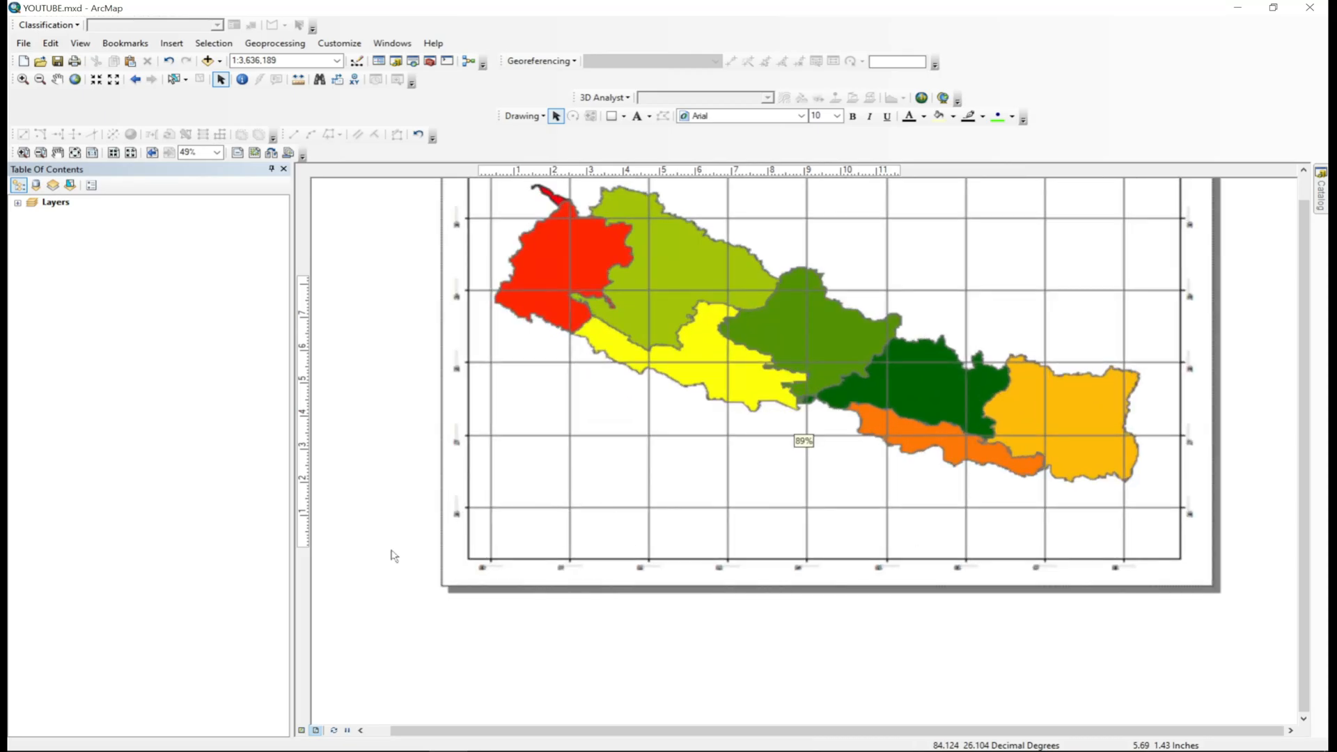
scroll(477, 596, "up", 3)
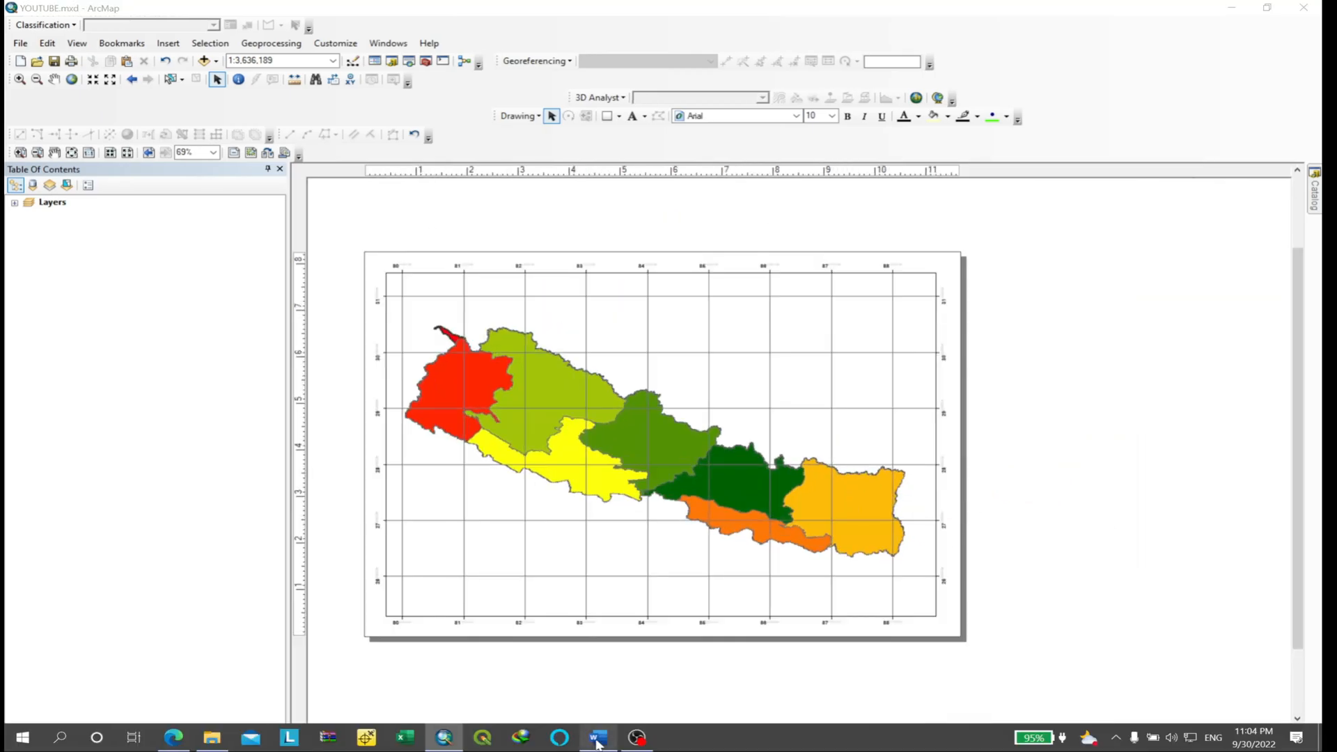
Switch to Word and format the MAP LEGEND list item with yellow highlighting and red font color.
left_click(597, 742)
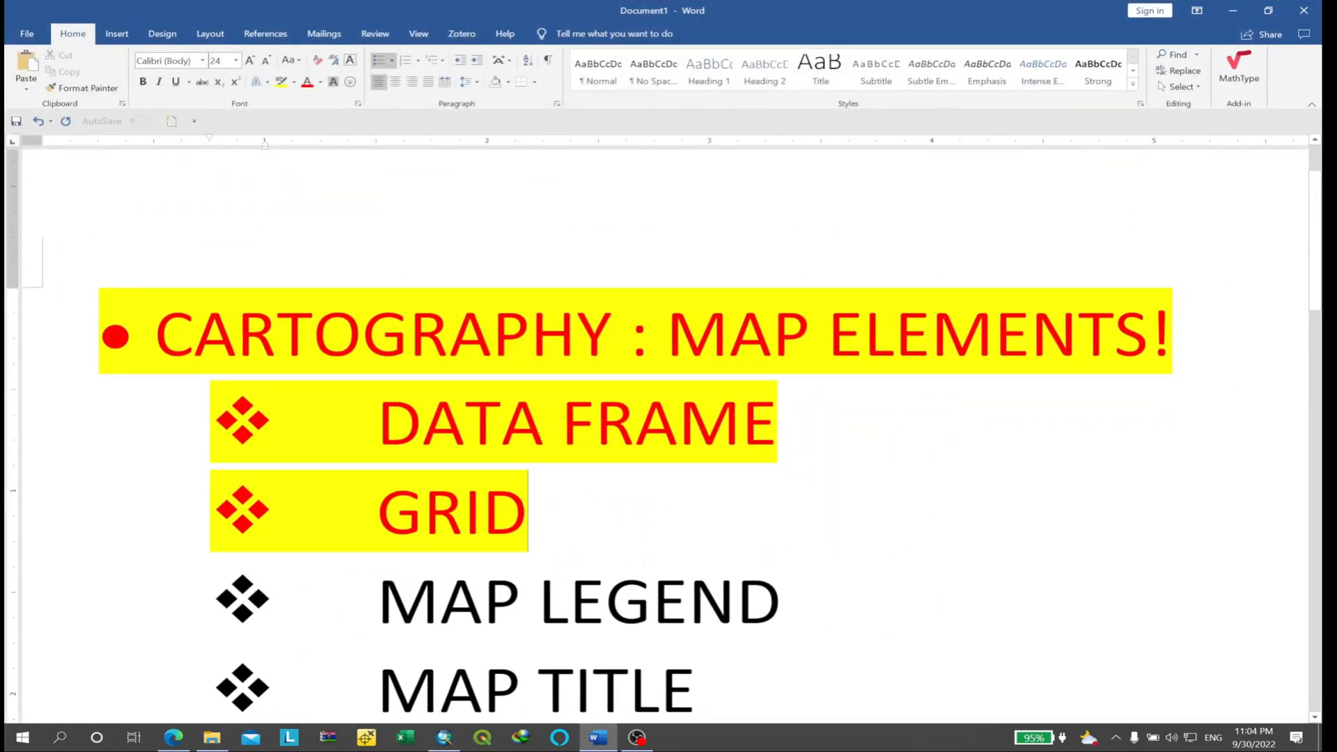
scroll(661, 432, "down", 3)
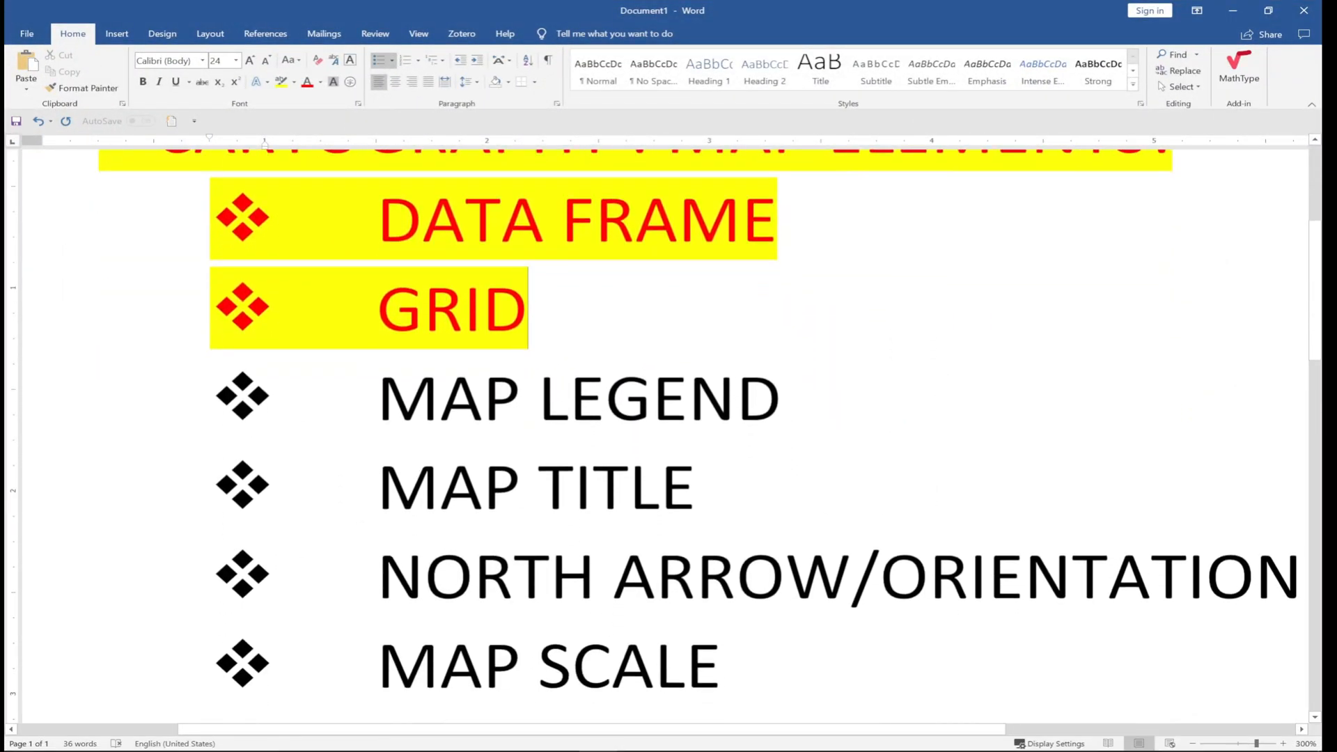
left_click_drag(783, 400, 378, 400)
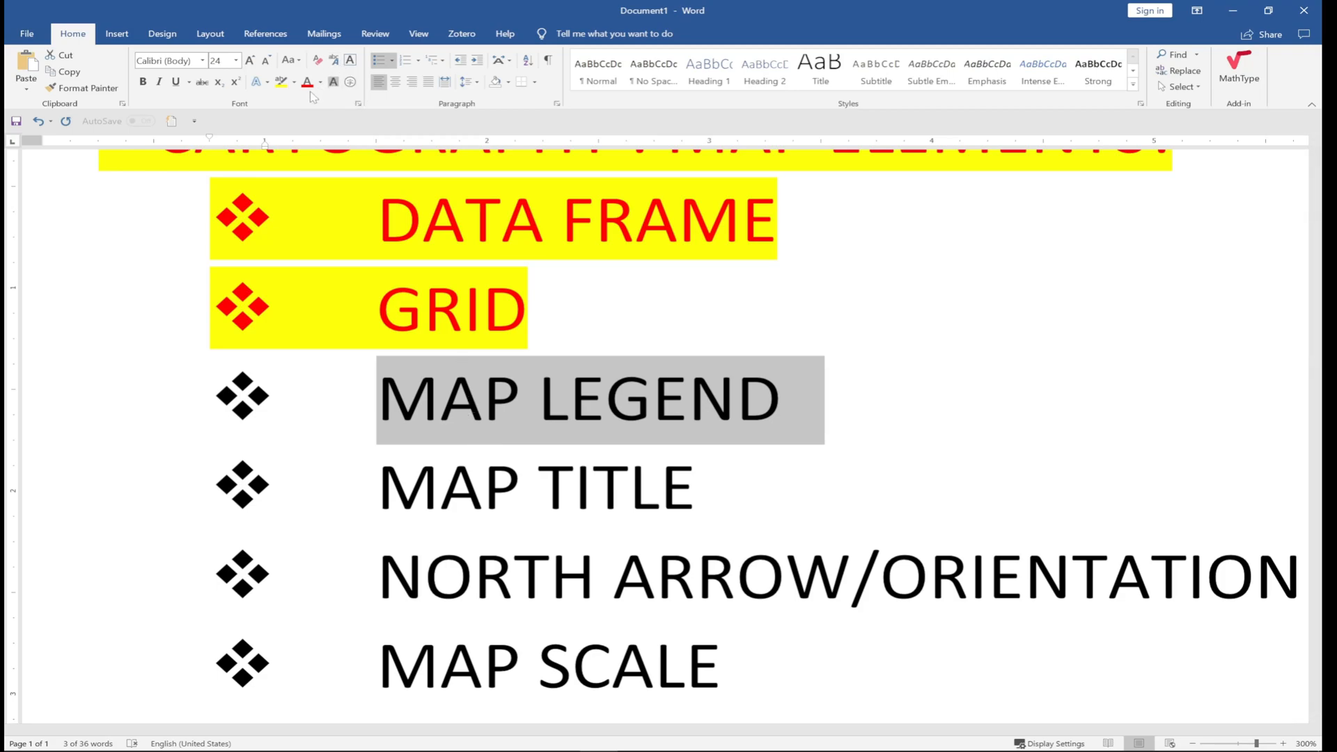
left_click(281, 83)
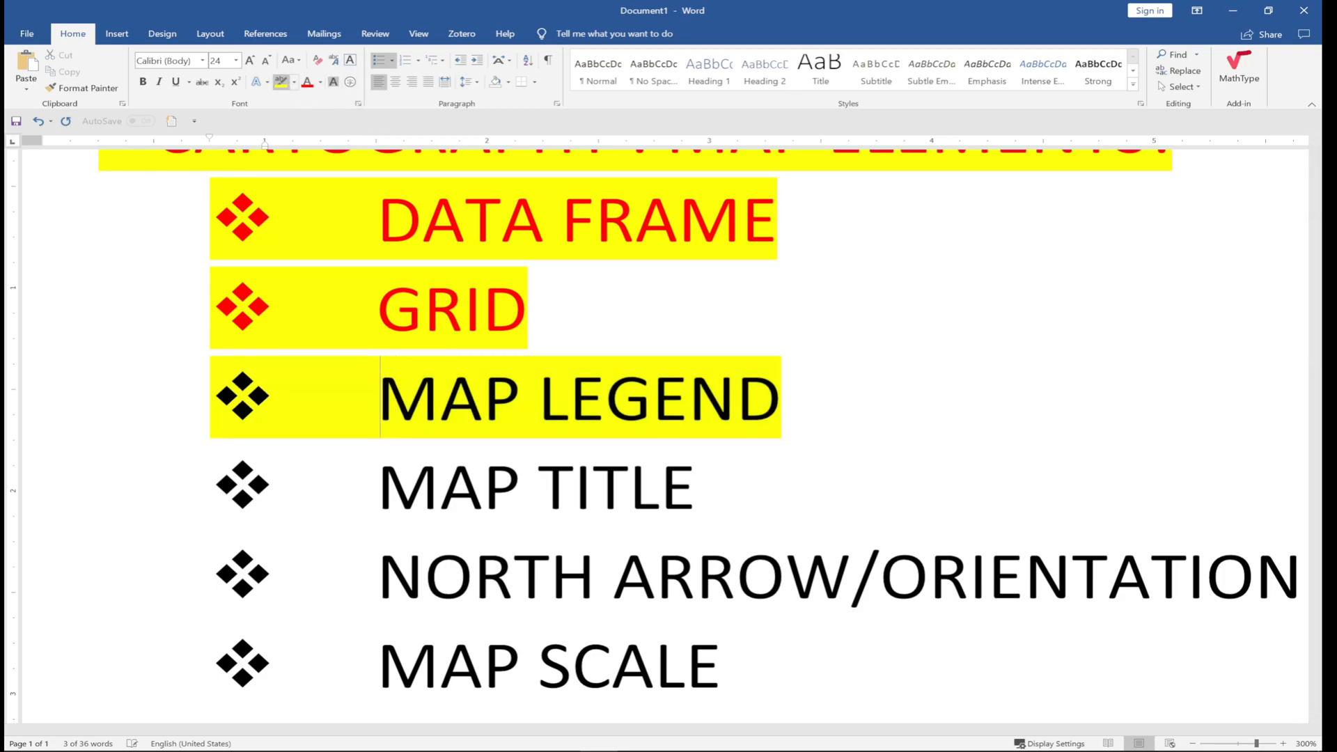
left_click(736, 398)
left_click_drag(783, 399, 379, 399)
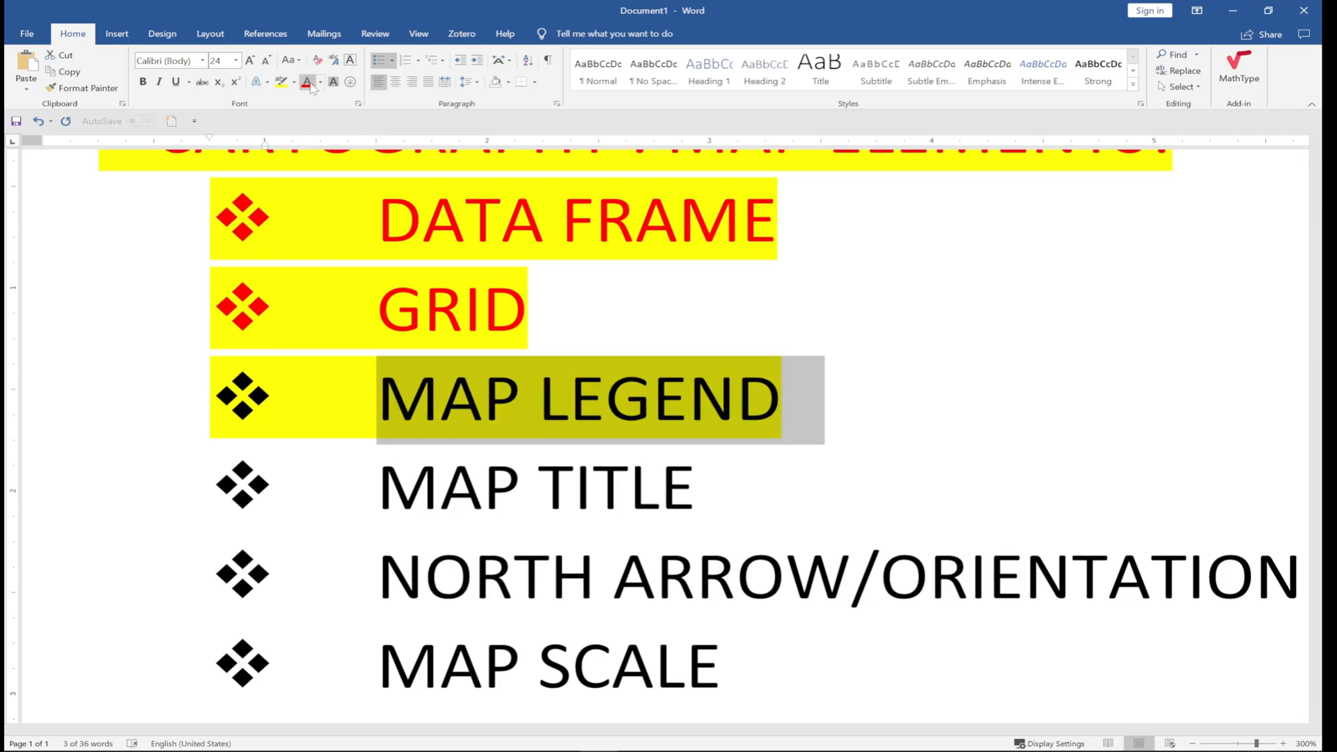
left_click(311, 87)
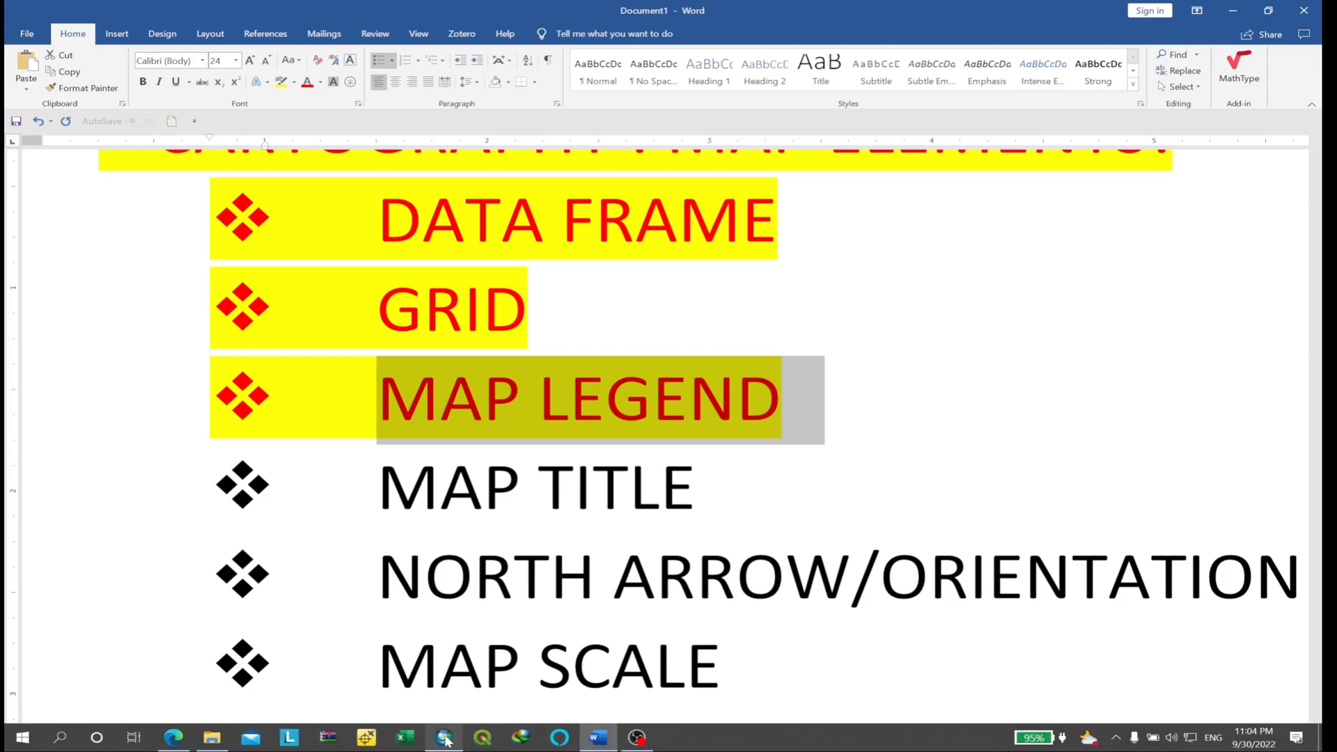
Switch back to ArcMap and start a legend, removing NEPAL BOUNDARY so that only the Pradesh layer is included.
mouse_move(445, 740)
left_click(447, 707)
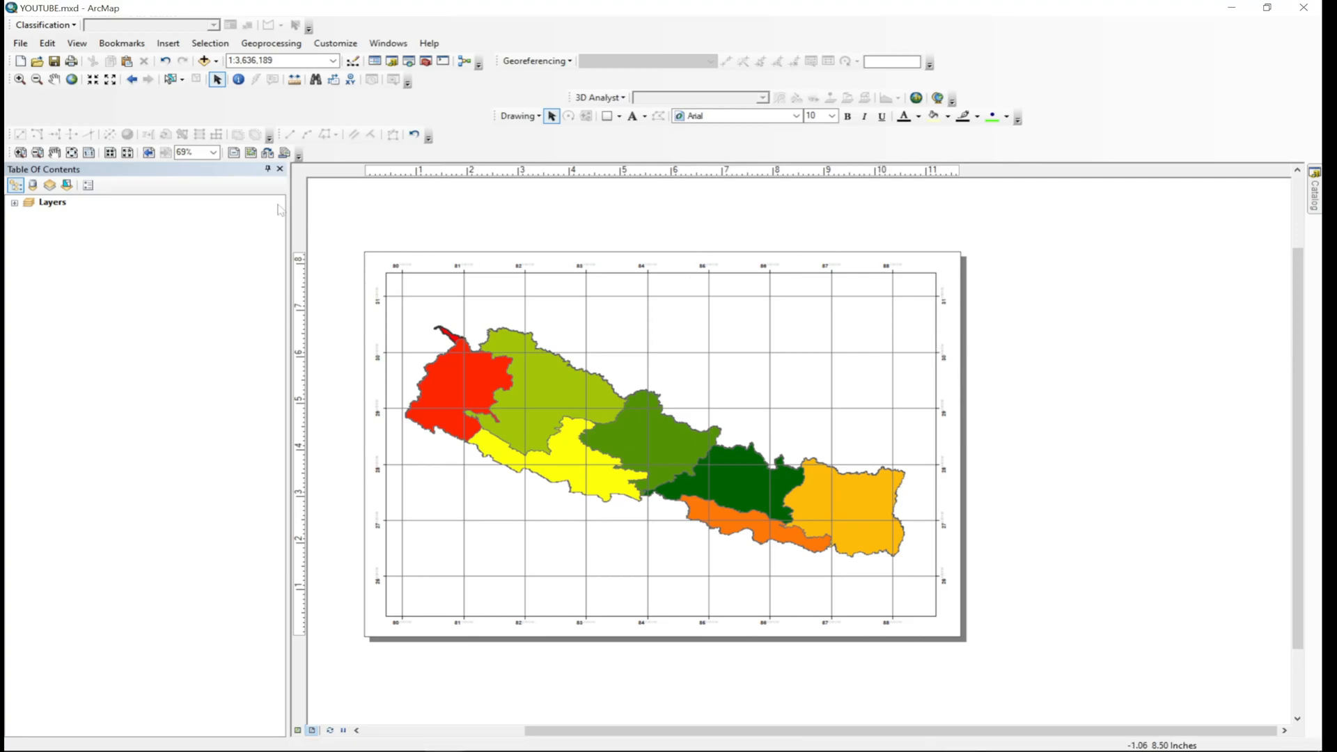
left_click(166, 46)
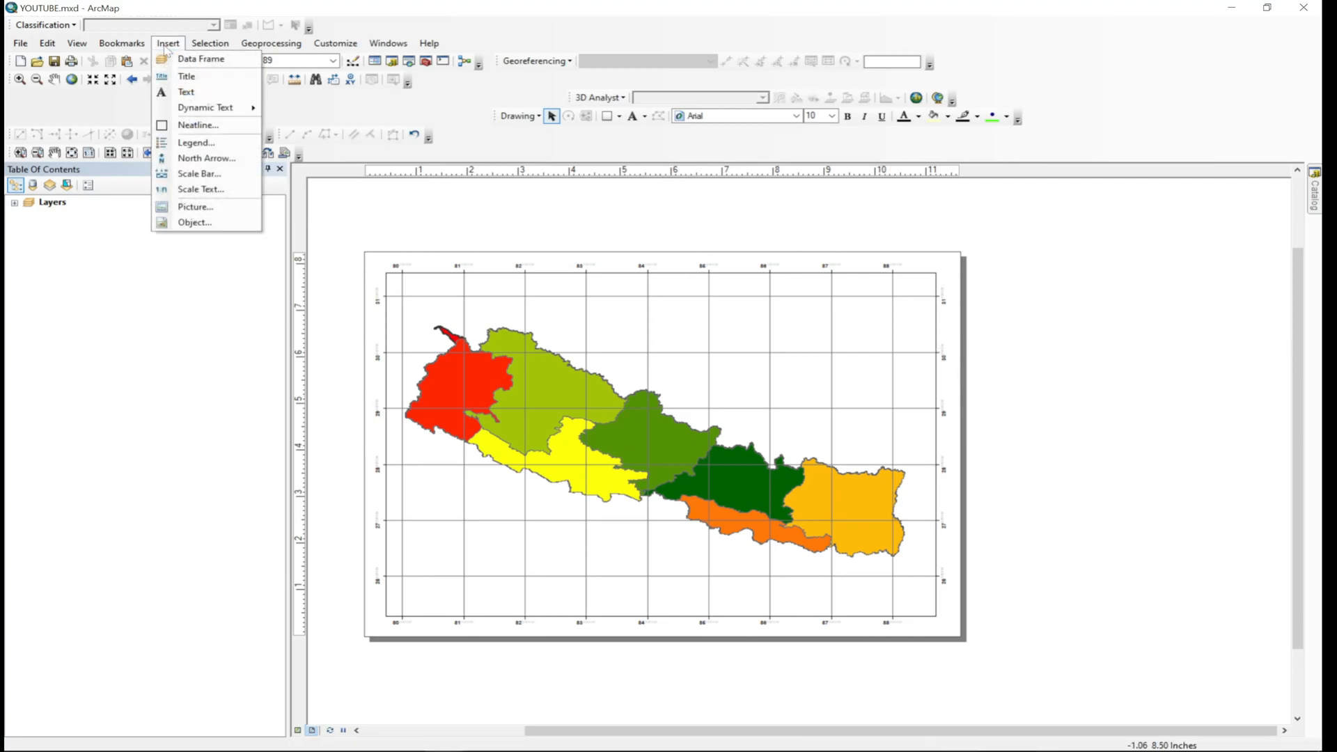
left_click(207, 143)
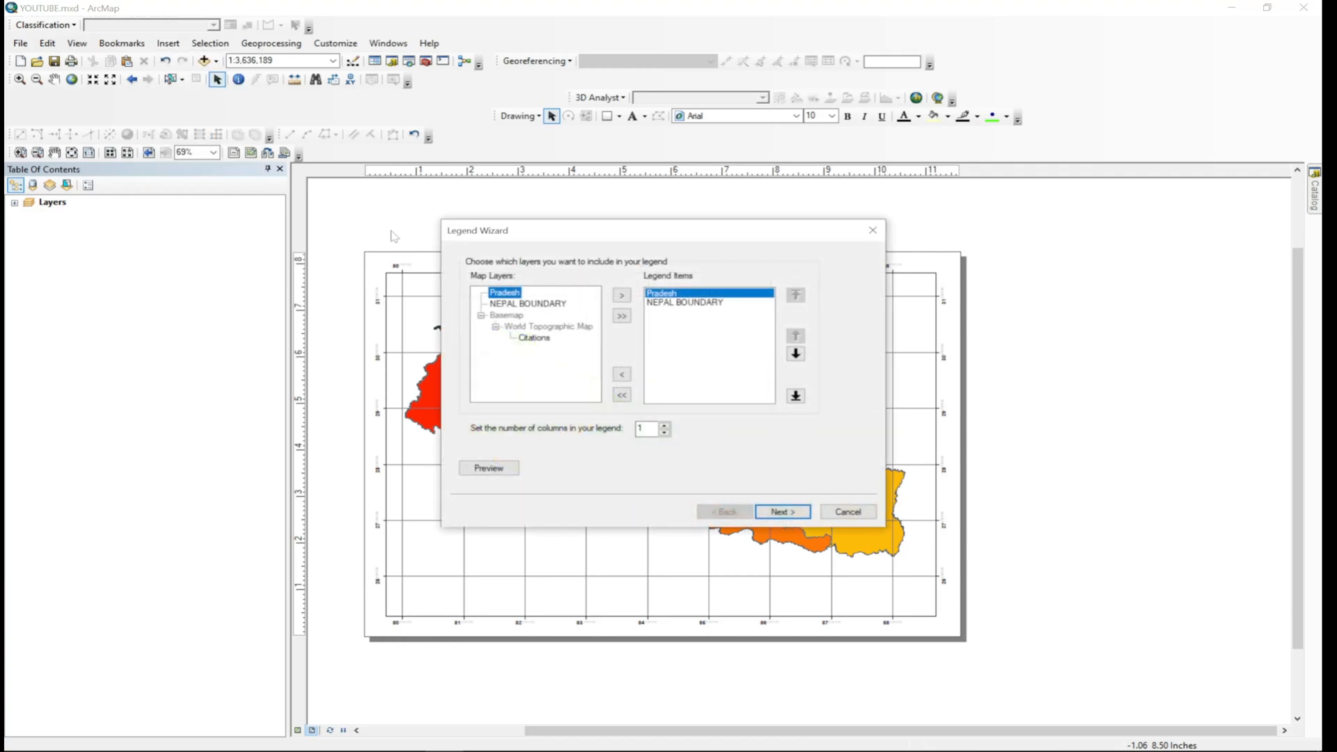
left_click(680, 305)
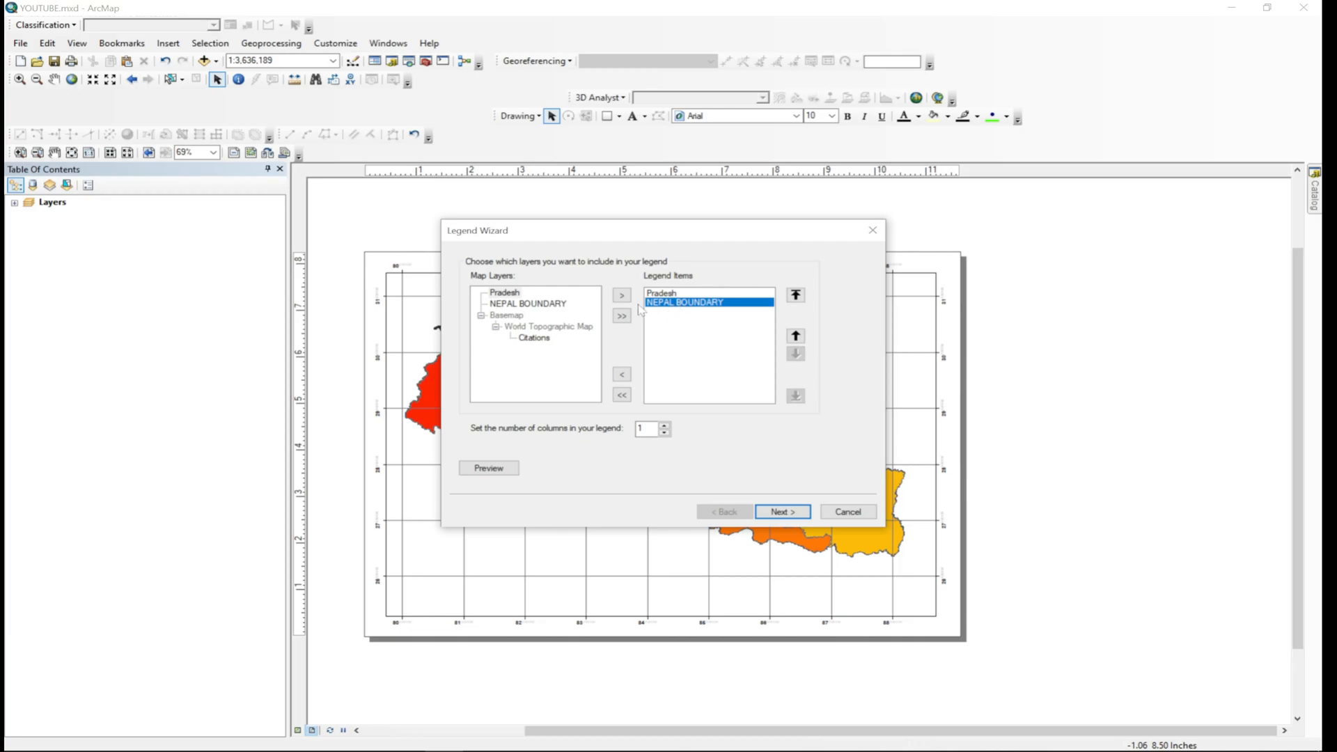
left_click(617, 377)
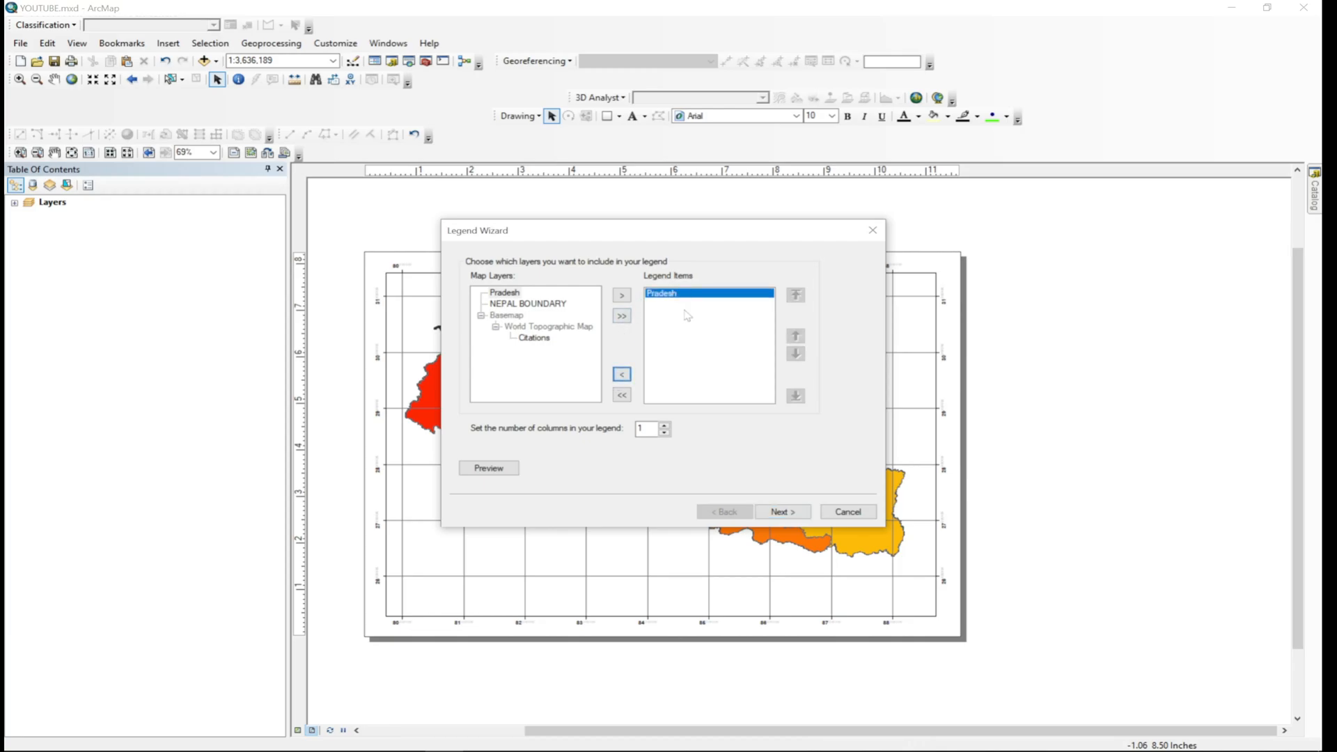
Insert the legend on the layout with the title "Legend" and the default title font, frame and spacing settings.
left_click(798, 513)
left_click(798, 513)
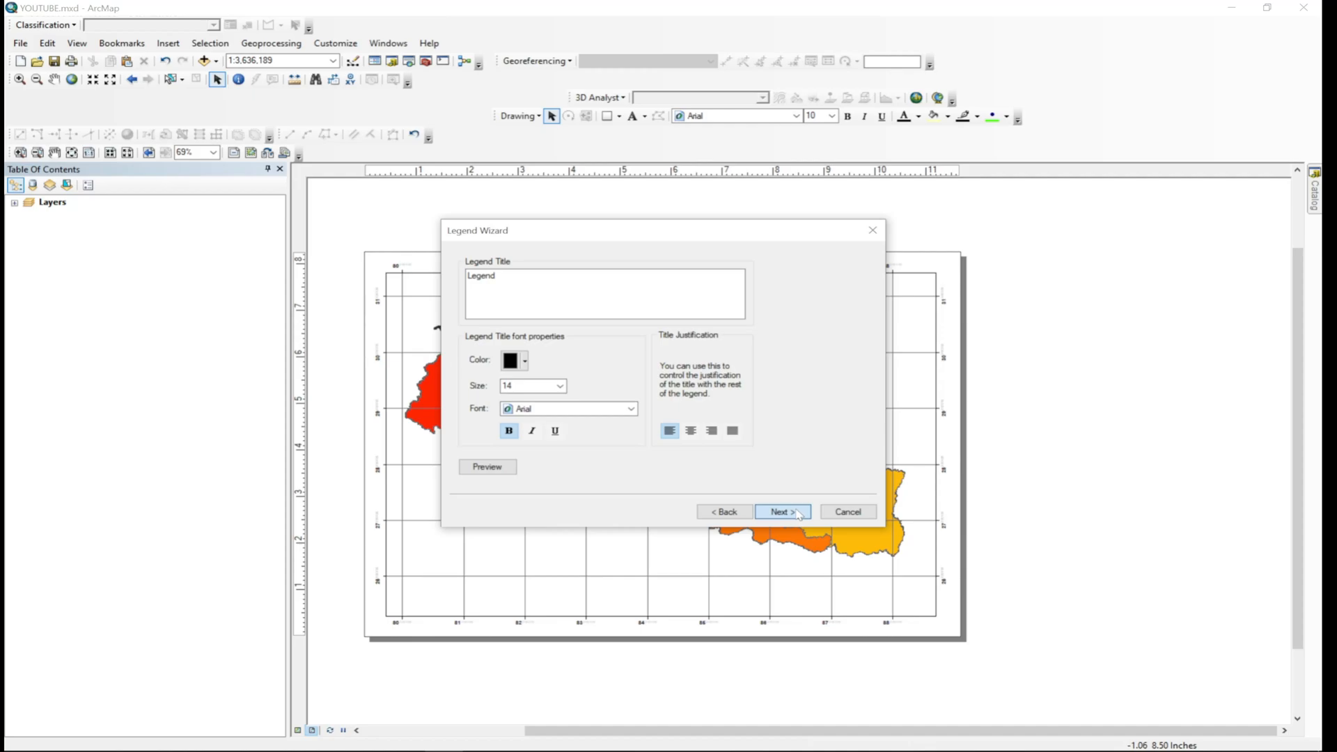
left_click(798, 513)
left_click(798, 513)
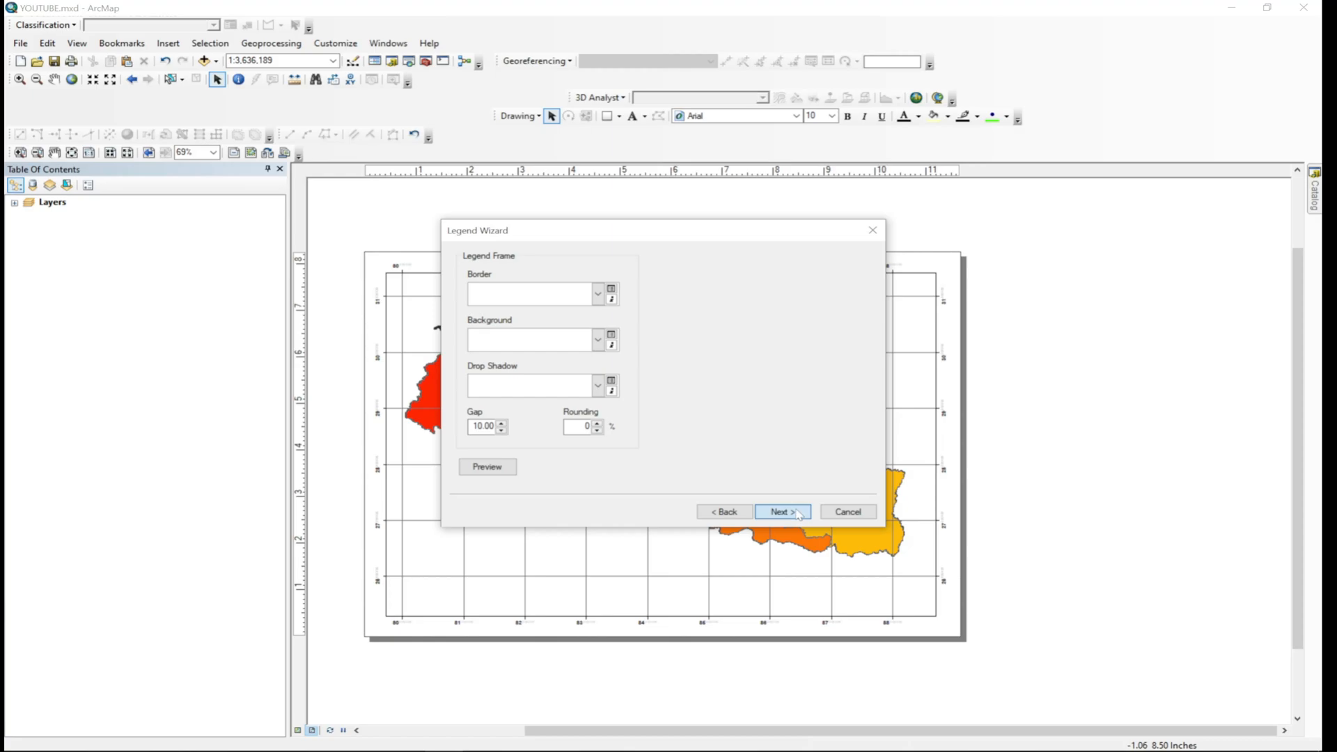
left_click(798, 512)
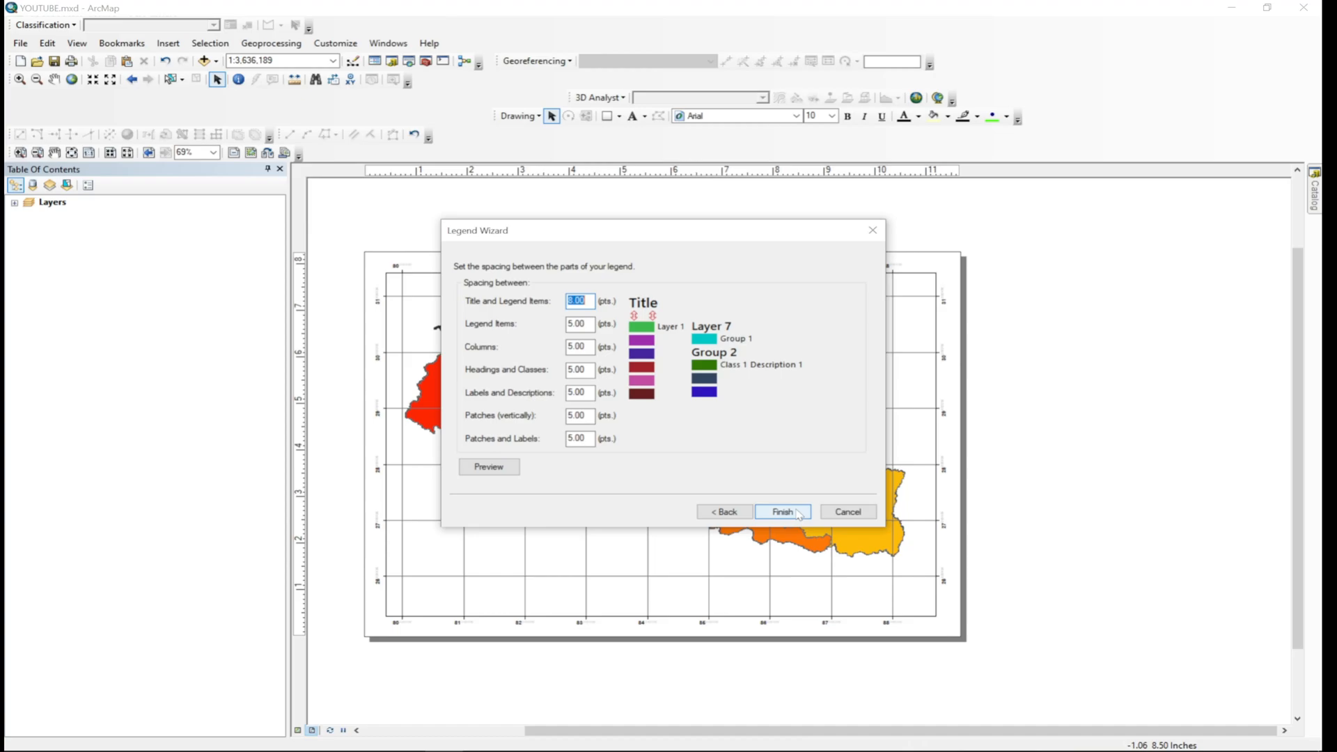
left_click(798, 512)
left_click(799, 512)
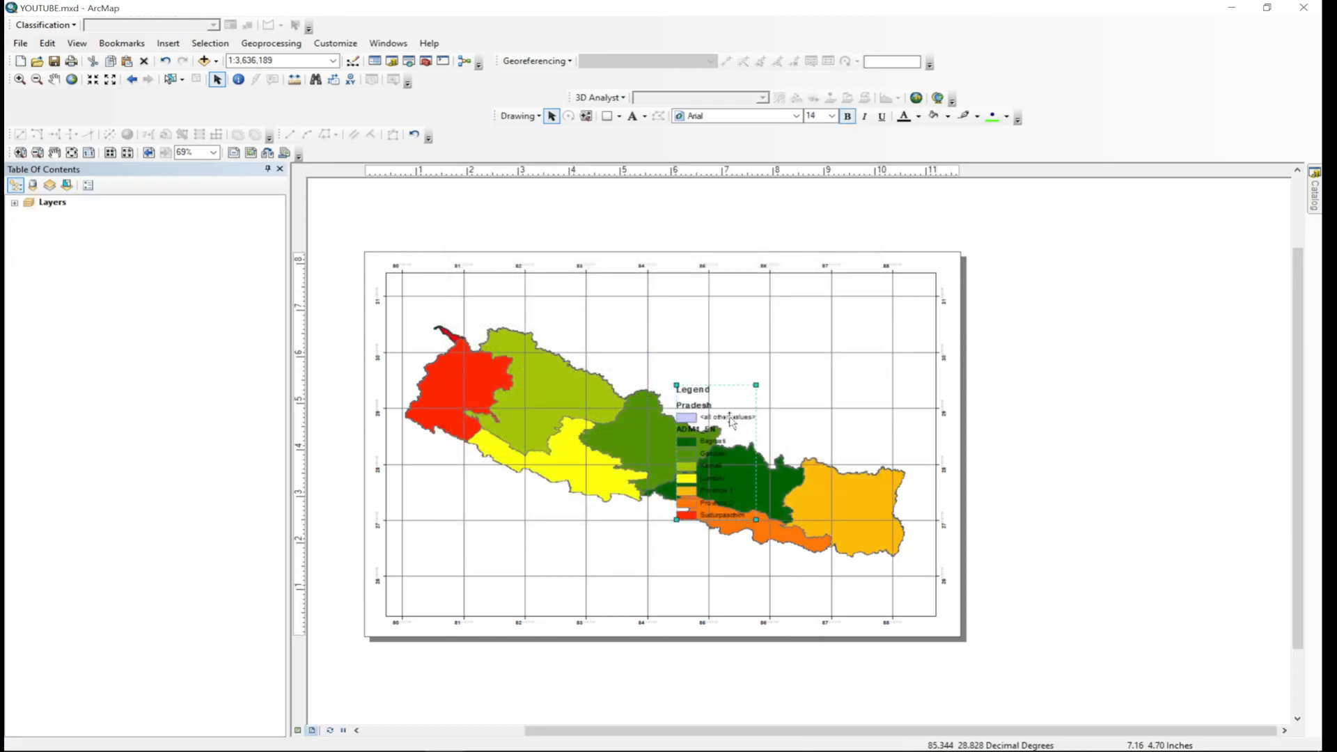
Move the legend to the data frame's lower-left corner, below the western provinces, and clear its selection.
left_click_drag(733, 409, 458, 500)
left_click(563, 690)
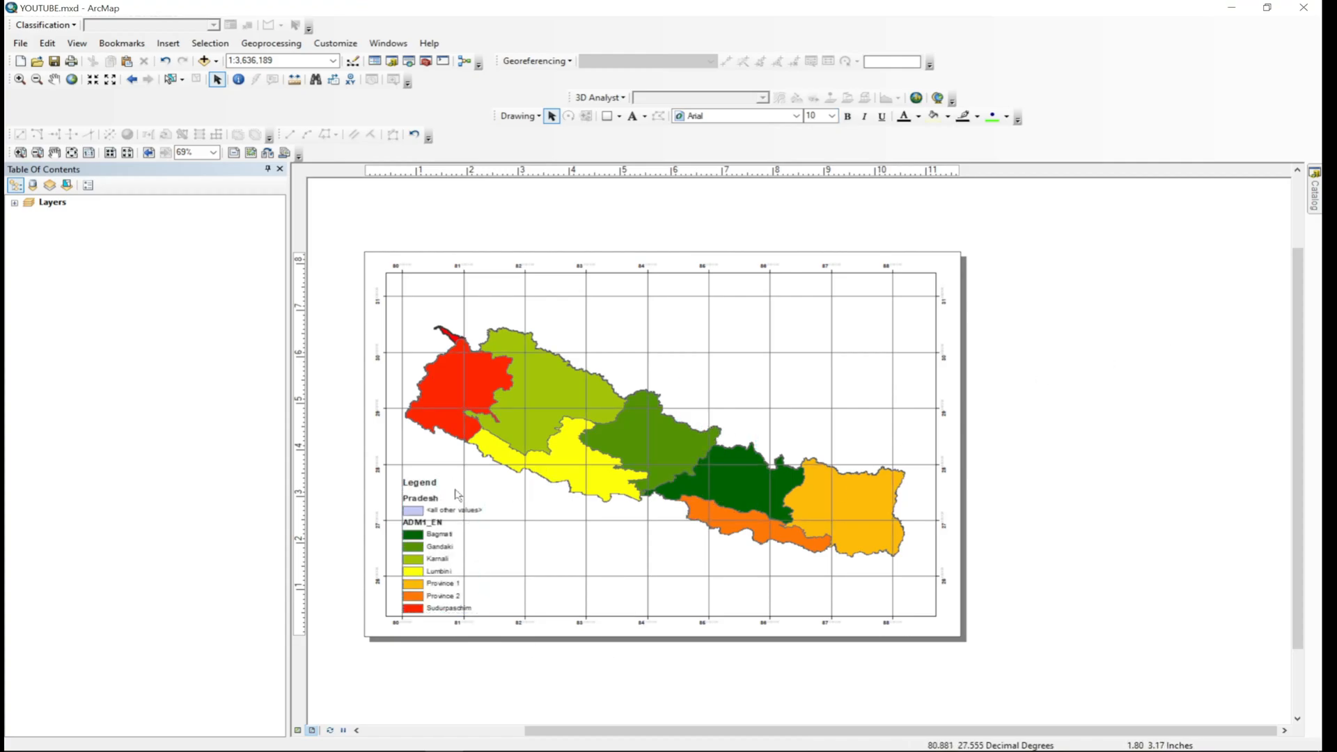
left_click_drag(427, 486, 1015, 337)
left_click(742, 241)
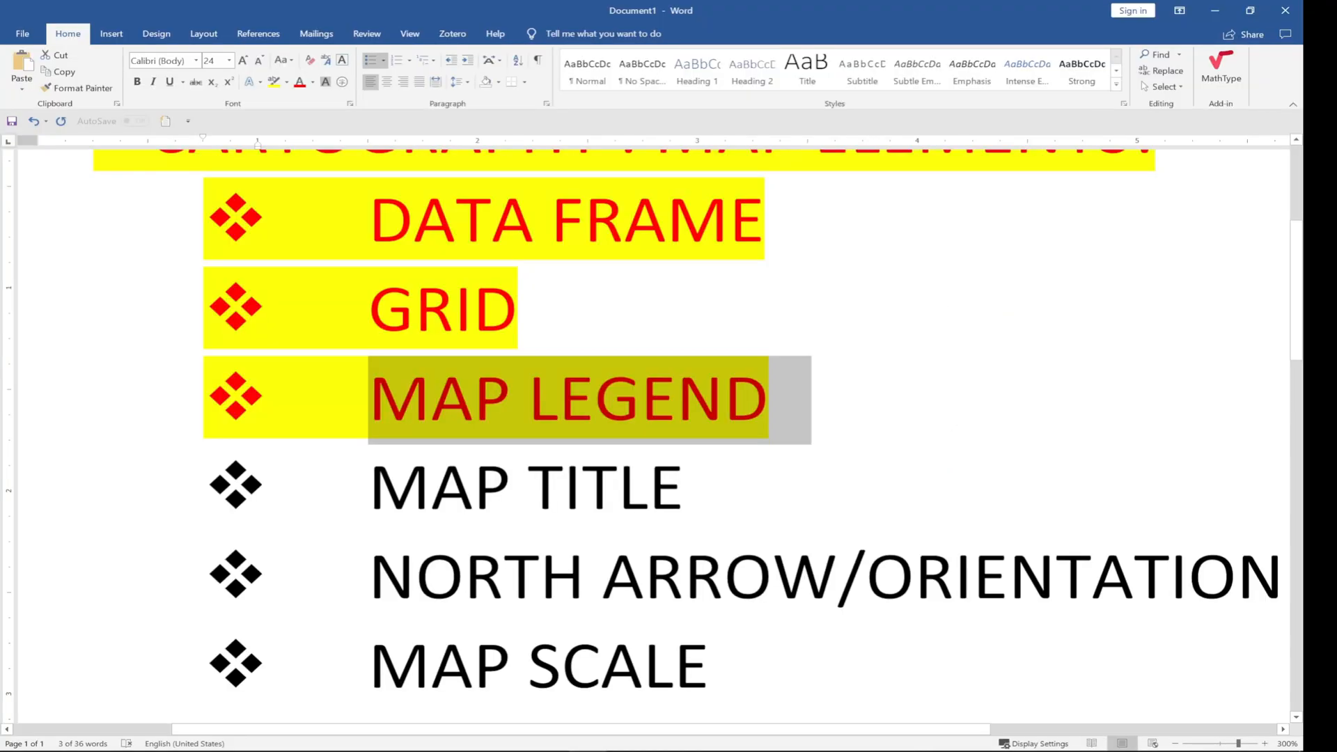
Format the MAP TITLE list item with yellow highlighting and red font color.
left_click(684, 487)
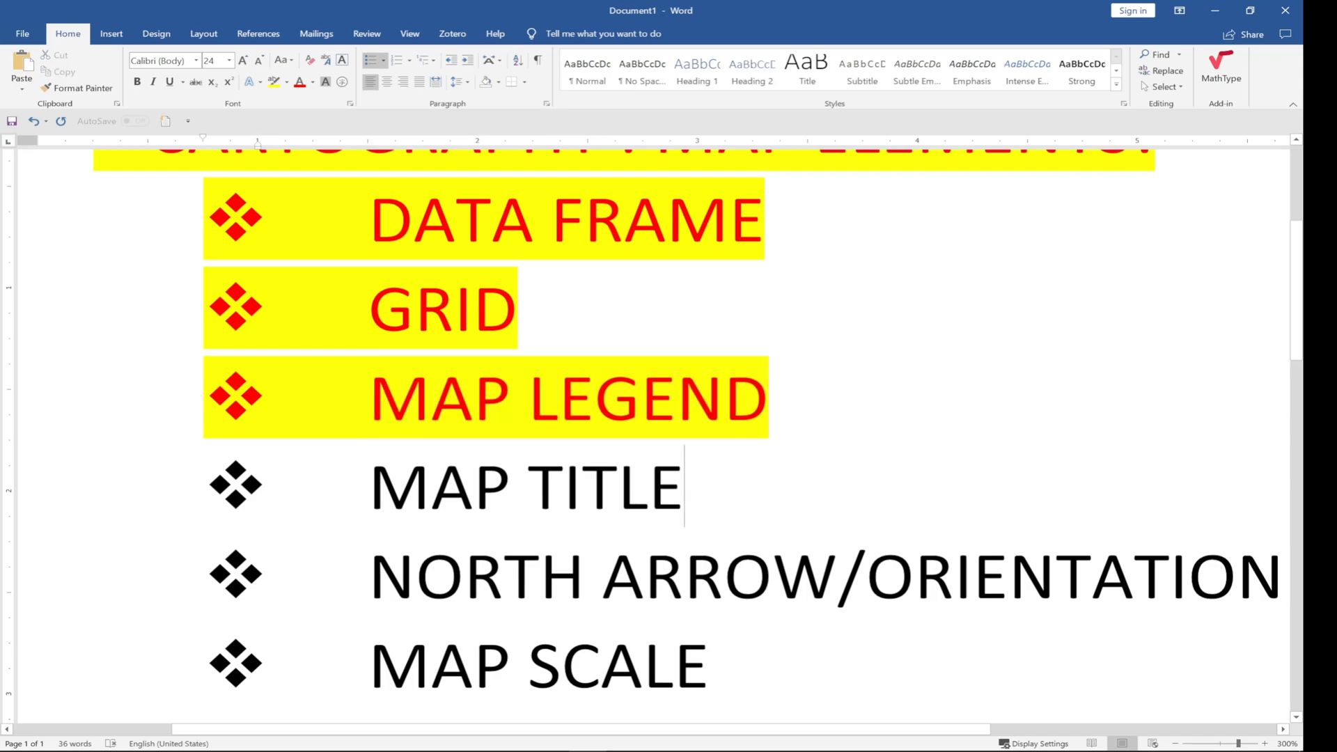
left_click_drag(684, 487, 372, 489)
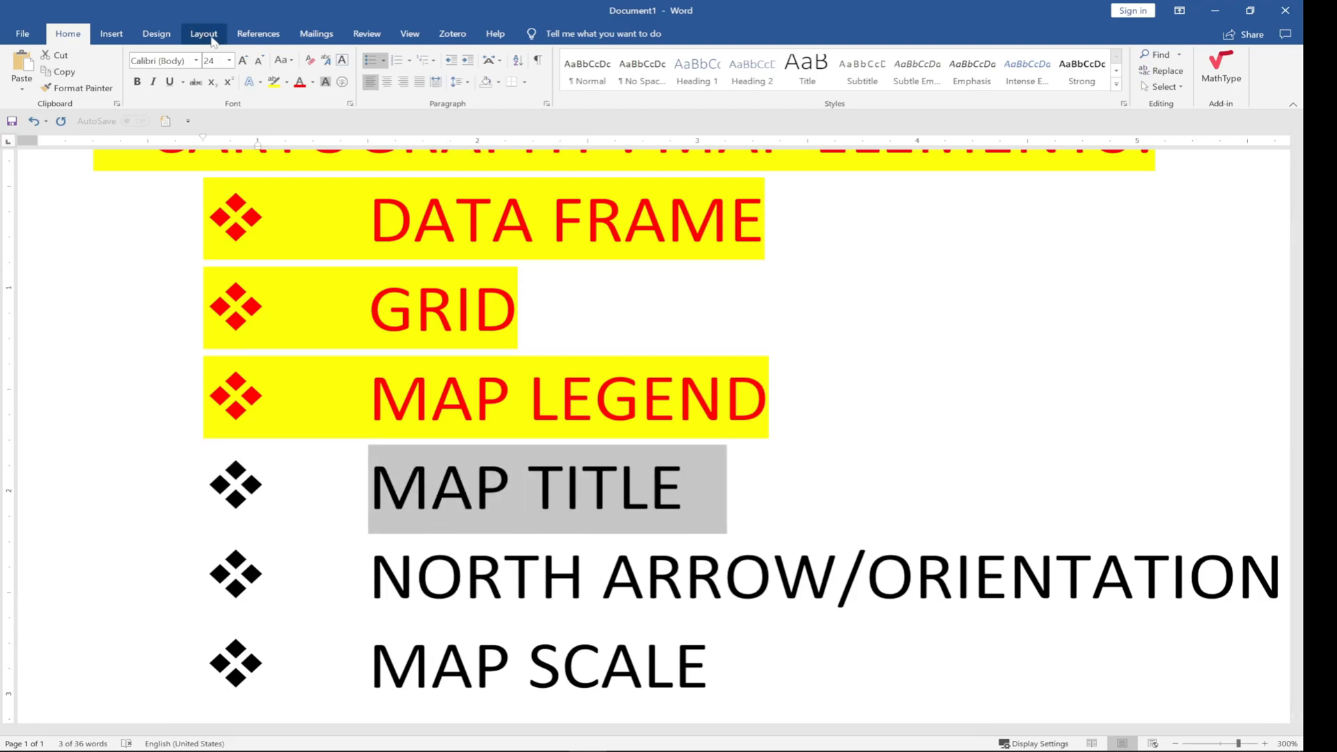
left_click(273, 82)
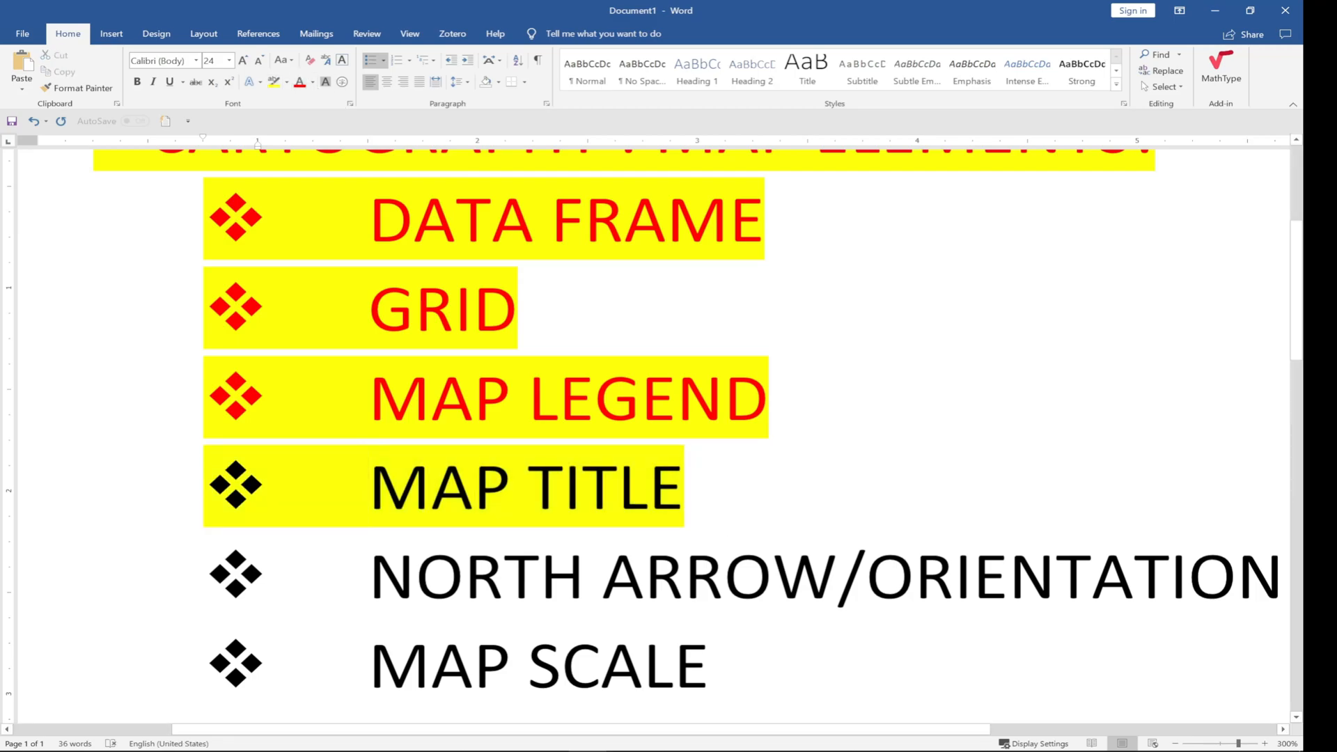
left_click(686, 486)
left_click_drag(685, 486, 370, 486)
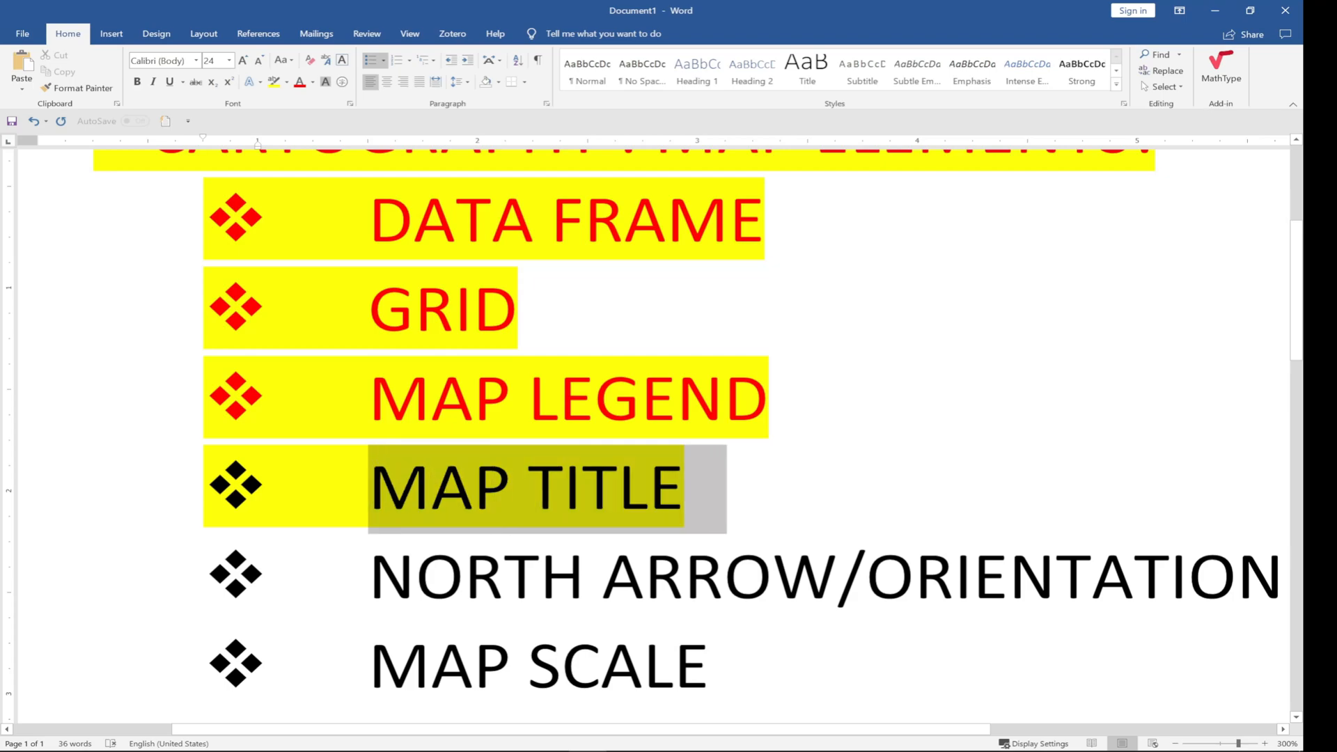
left_click(301, 82)
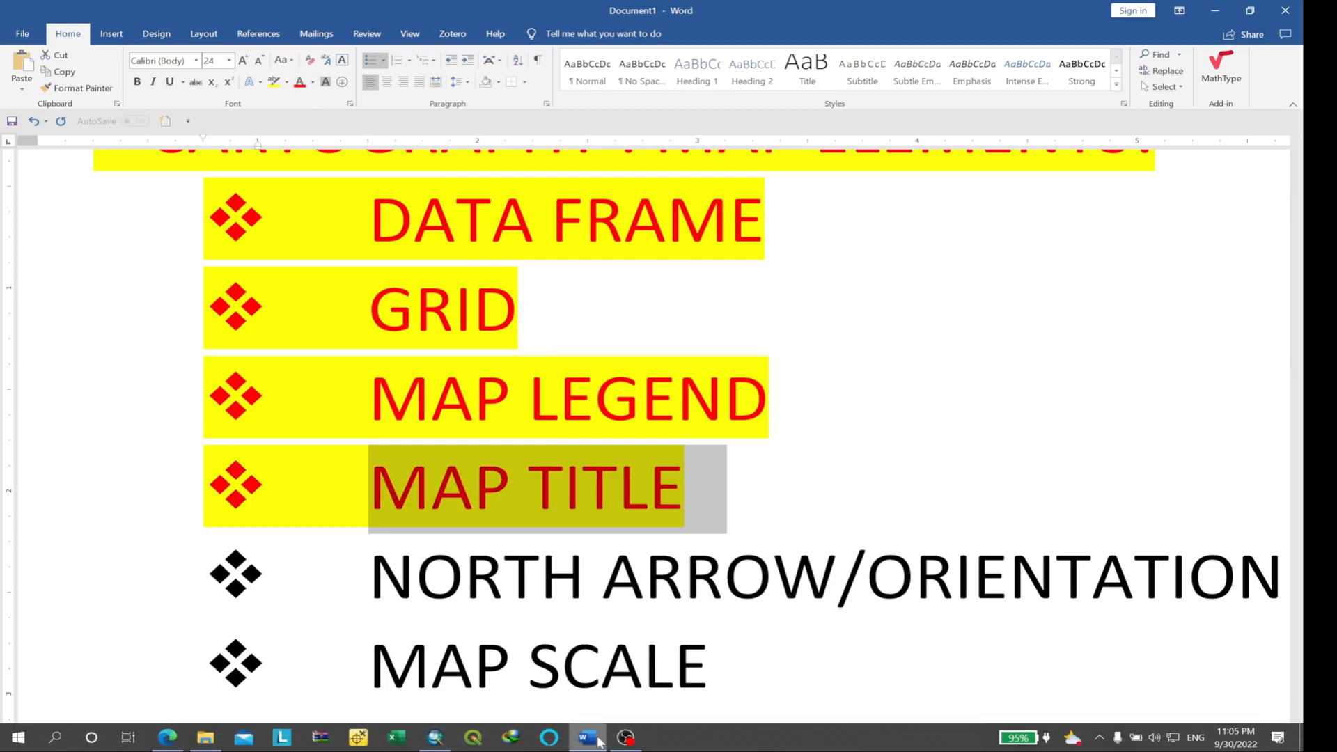
Switch to ArcMap, insert the title "DIFFERENT PROVIENCE OF NEPAL" and move it onto the page's top margin above the data frame.
left_click(445, 742)
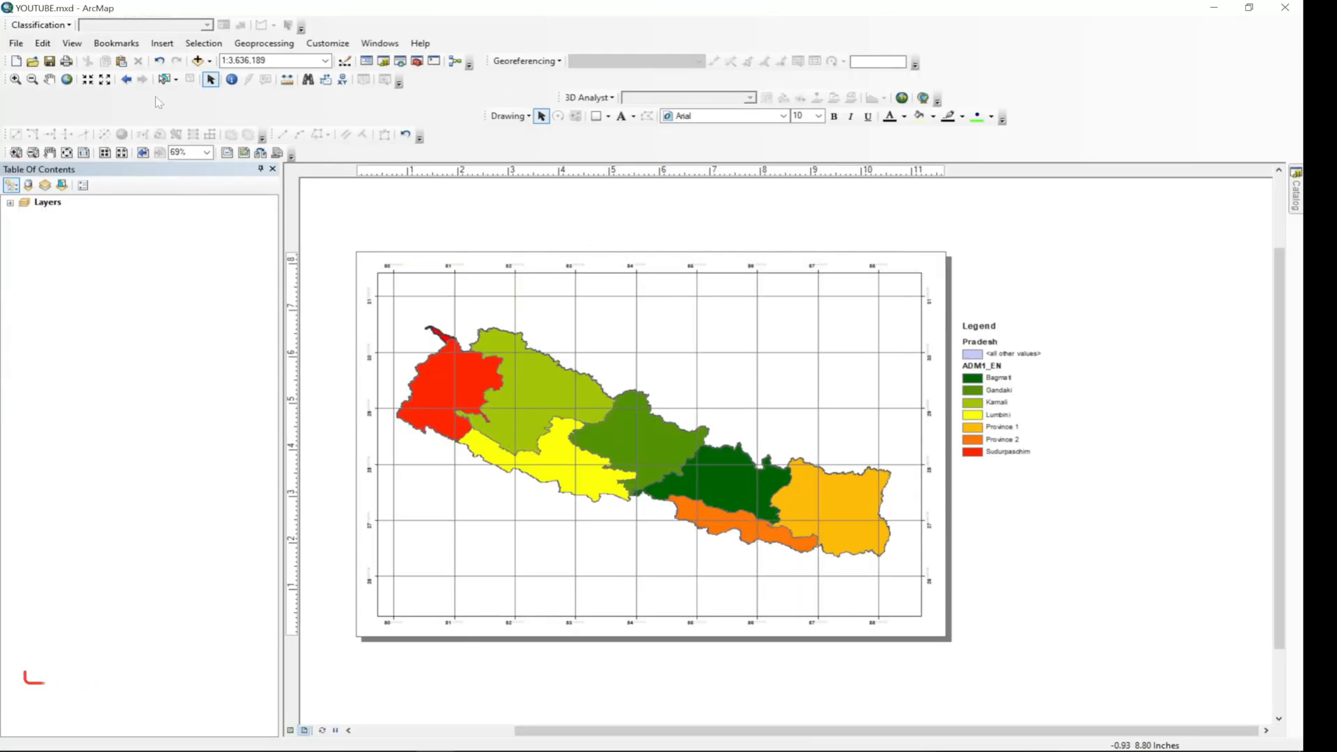
left_click(163, 44)
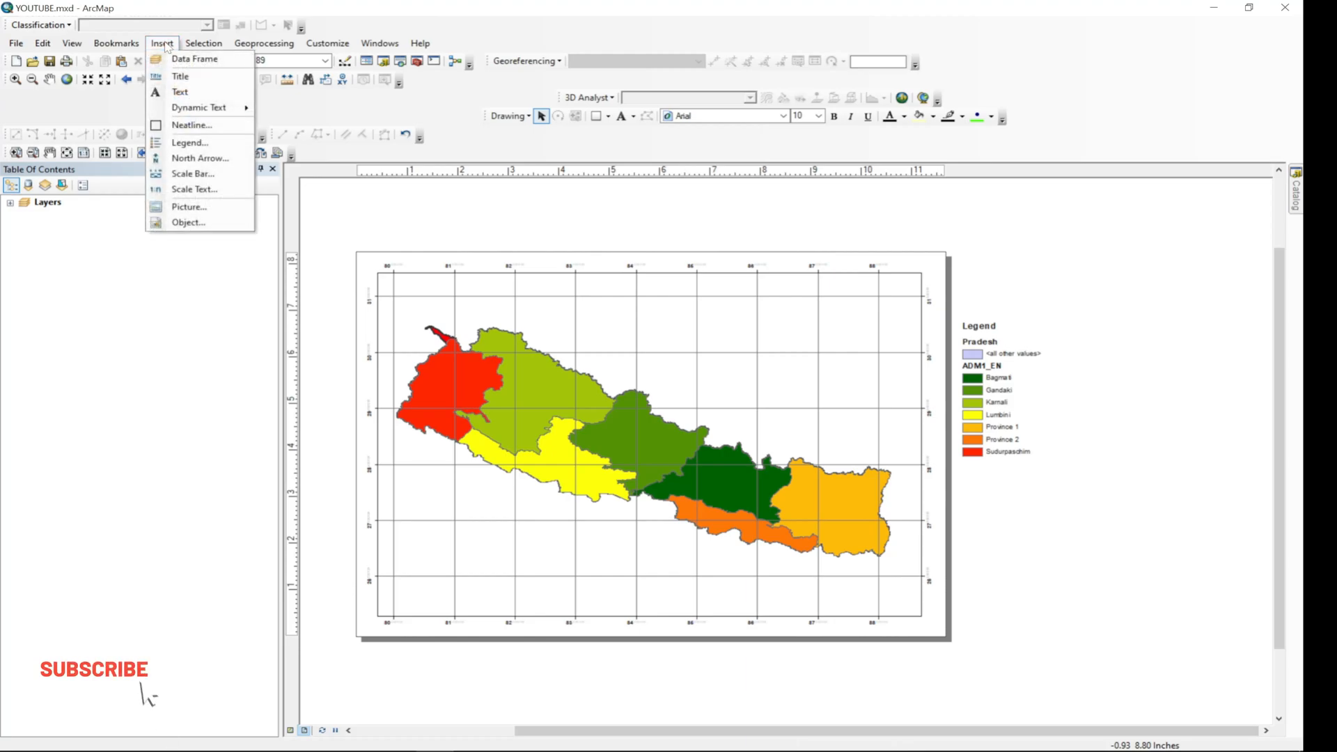
left_click(176, 76)
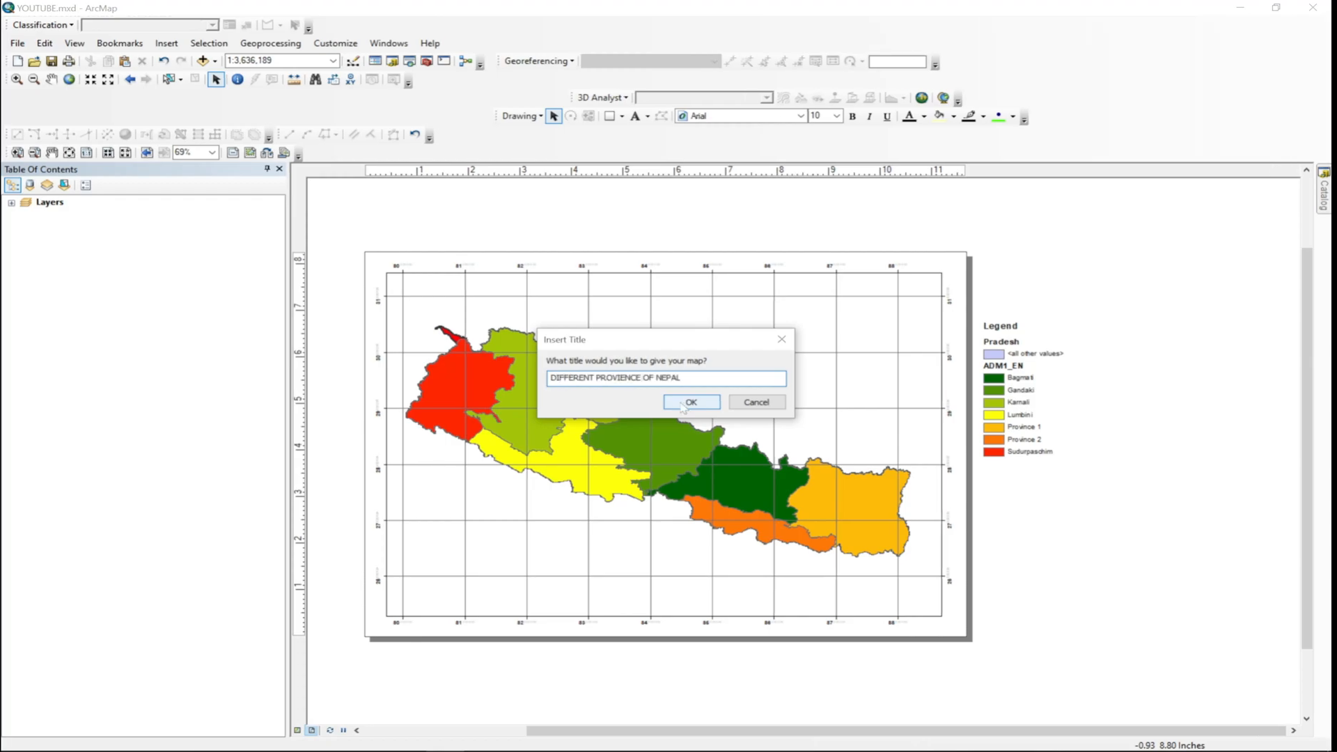
left_click(682, 406)
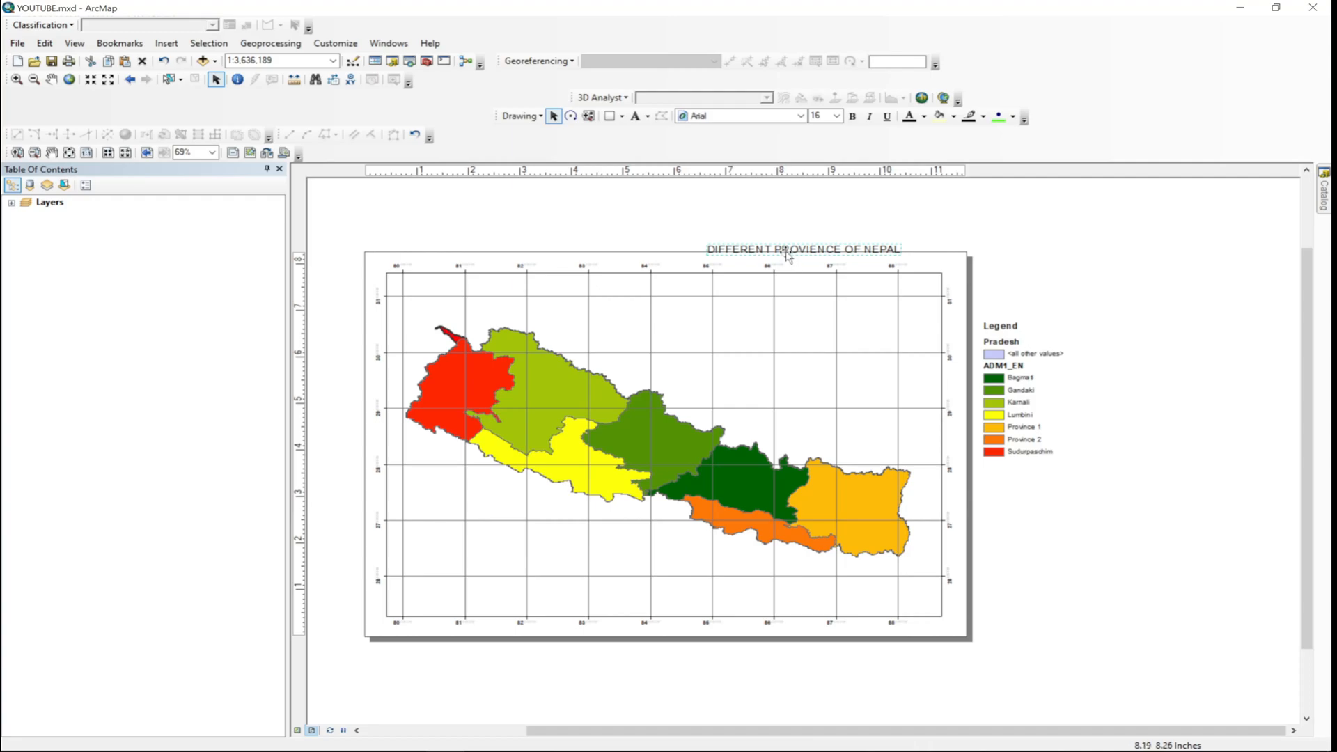
left_click_drag(786, 255, 601, 264)
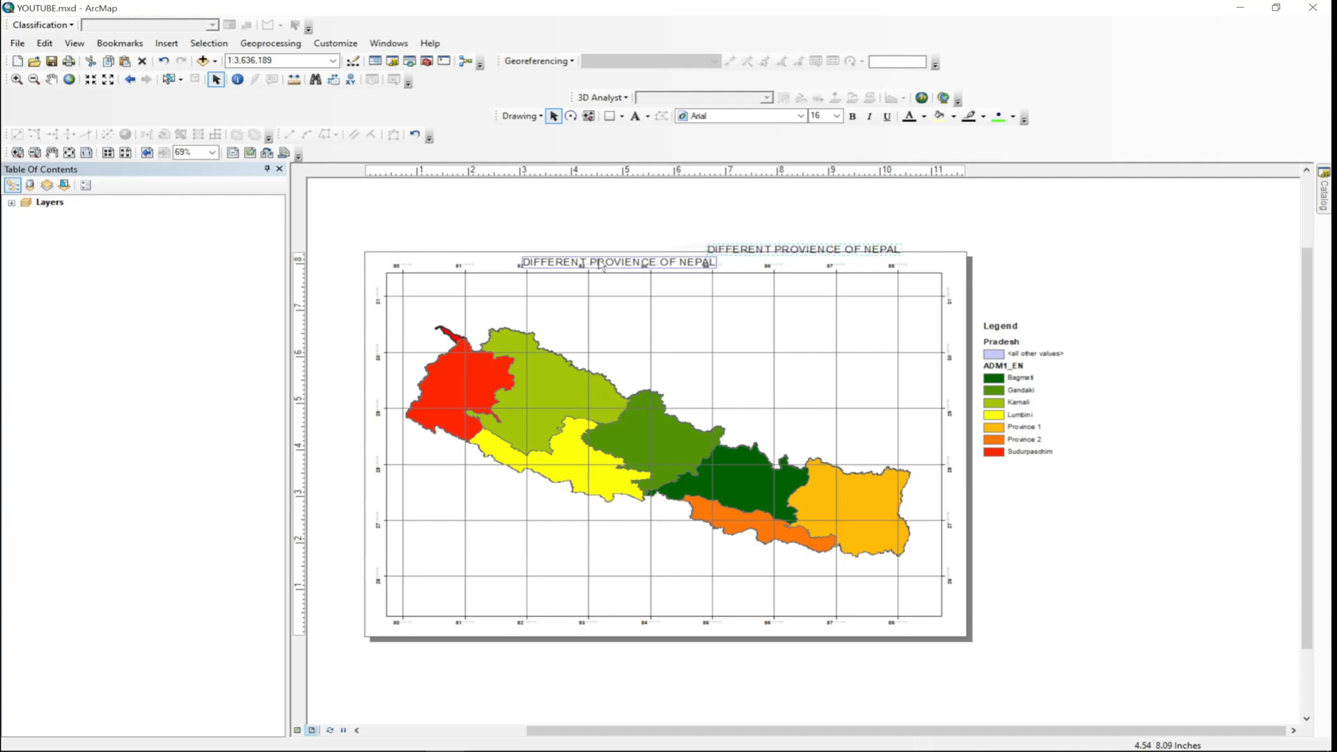
left_click_drag(599, 261, 599, 261)
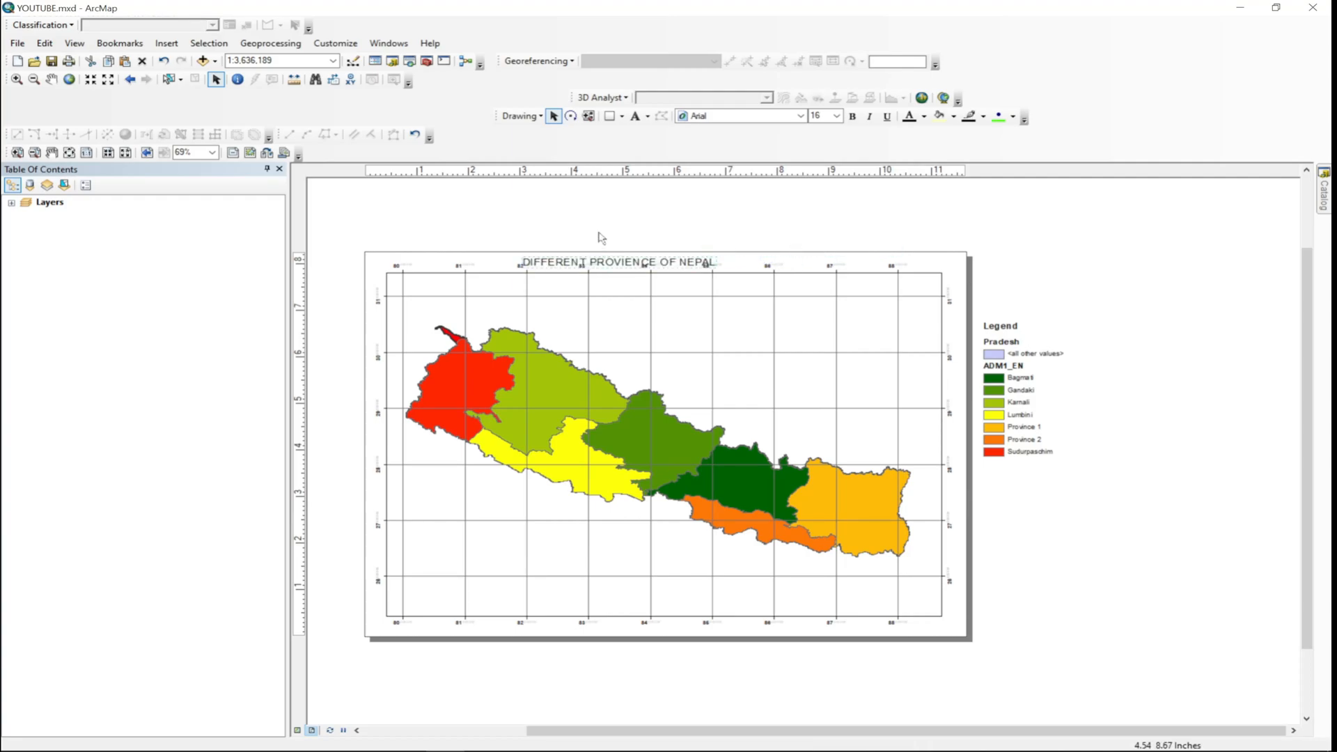
left_click(599, 226)
Lower the data frame's top edge to clear the title, and nudge the title slightly east to center it over the map.
left_click(583, 317)
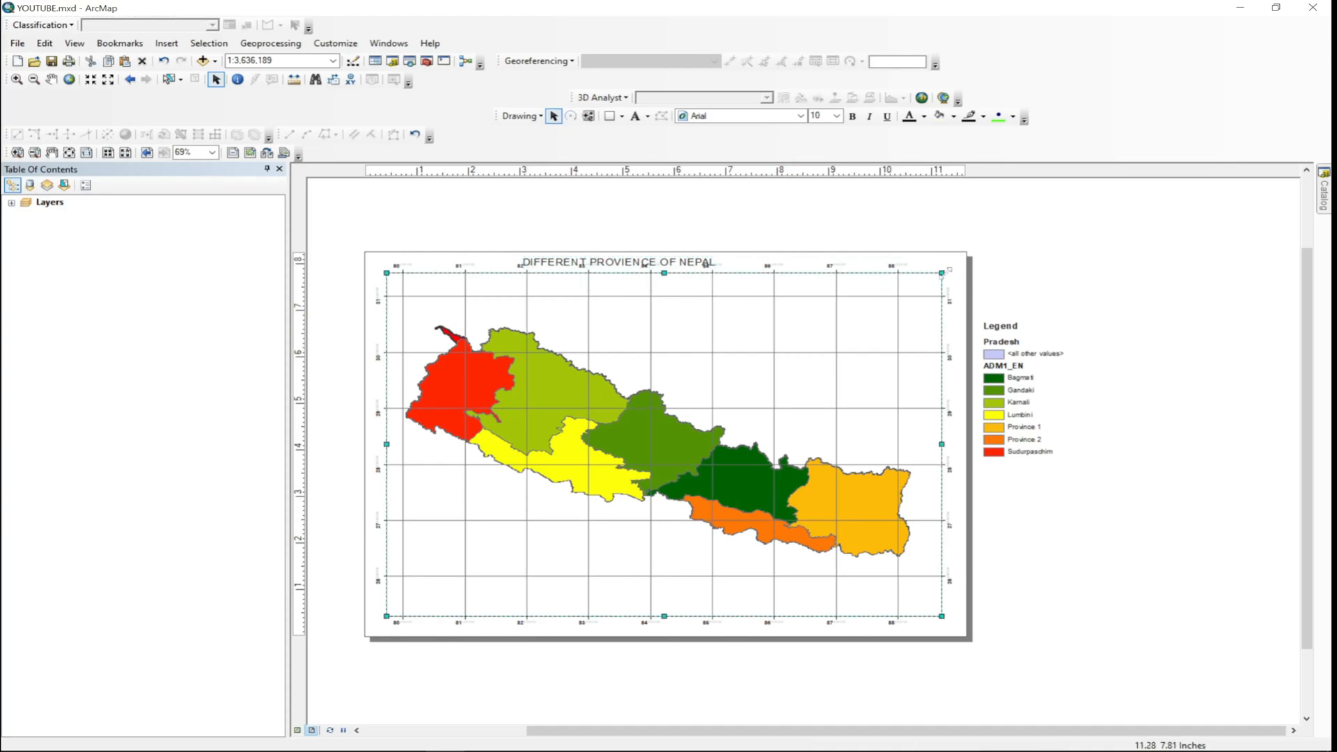
left_click_drag(948, 272, 949, 285)
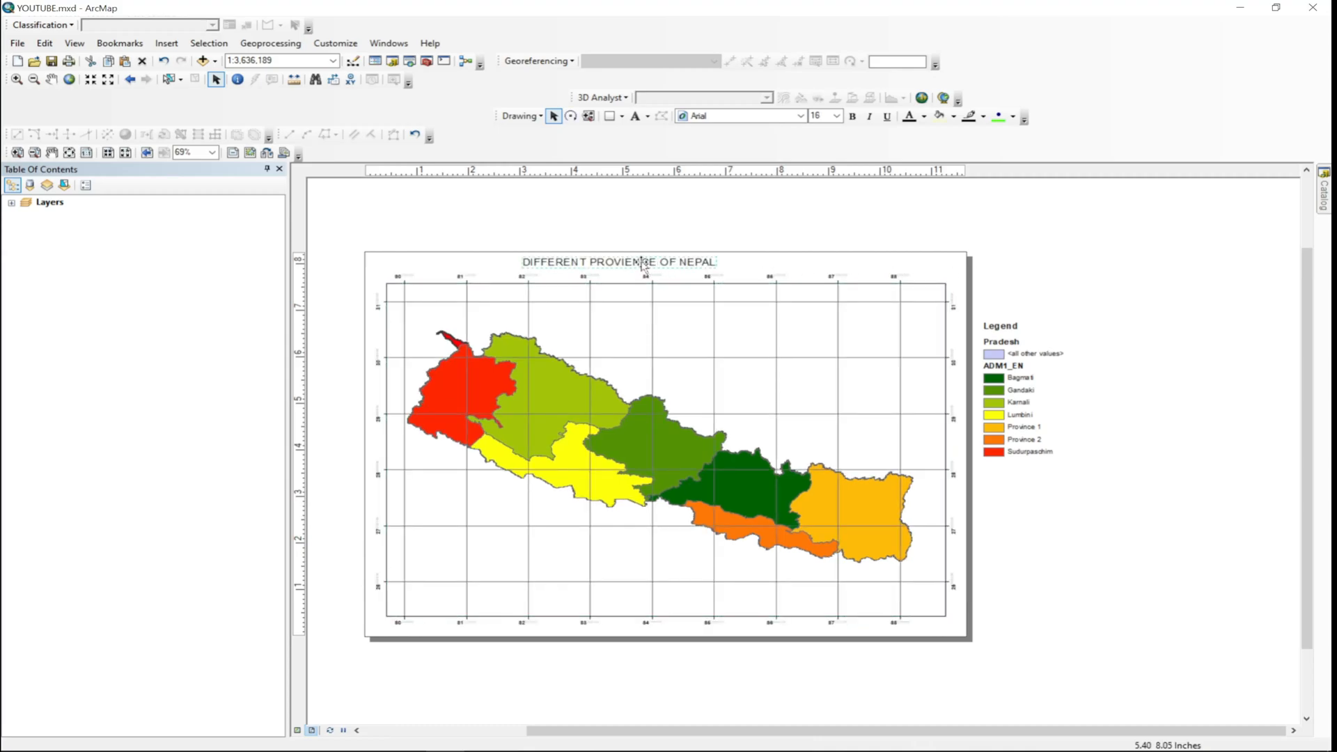
left_click(639, 263)
left_click_drag(640, 264, 647, 263)
left_click(682, 233)
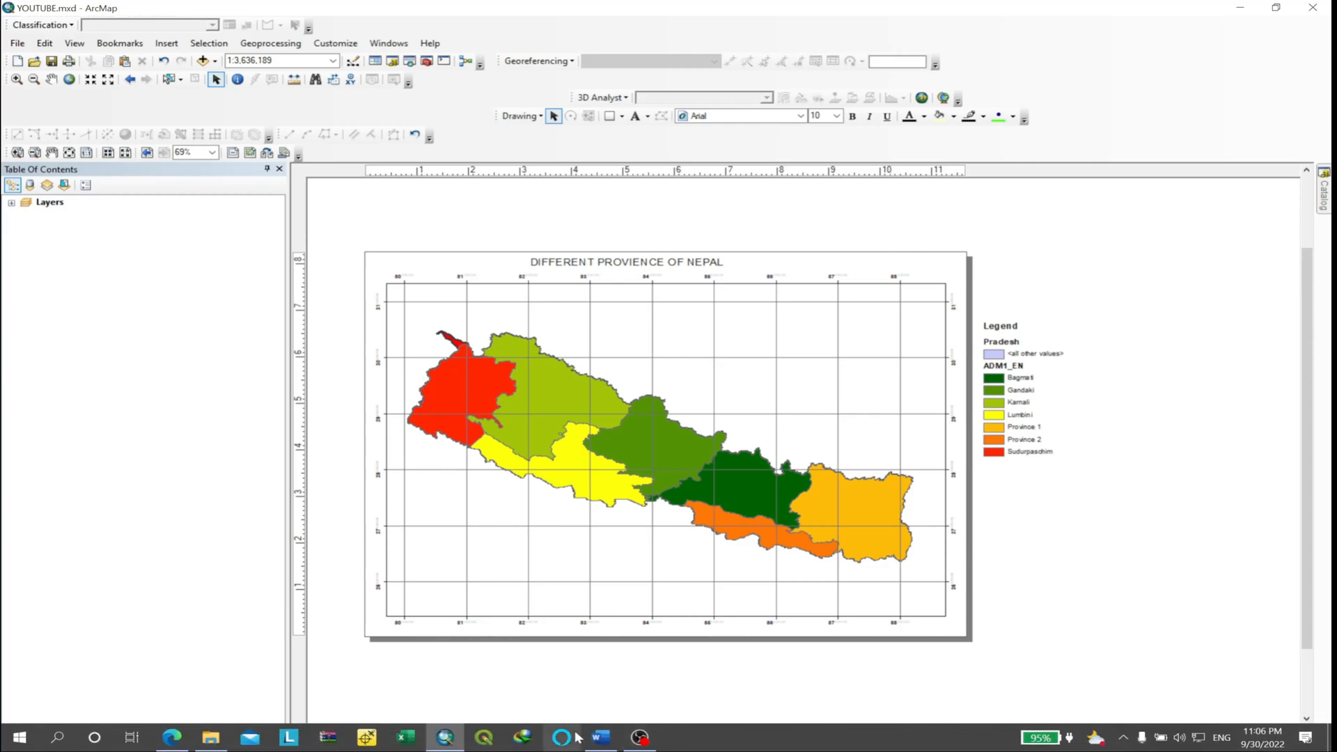
Switch to Word and format the NORTH ARROW/ORIENTATION list item with red font color and yellow highlighting.
left_click(600, 739)
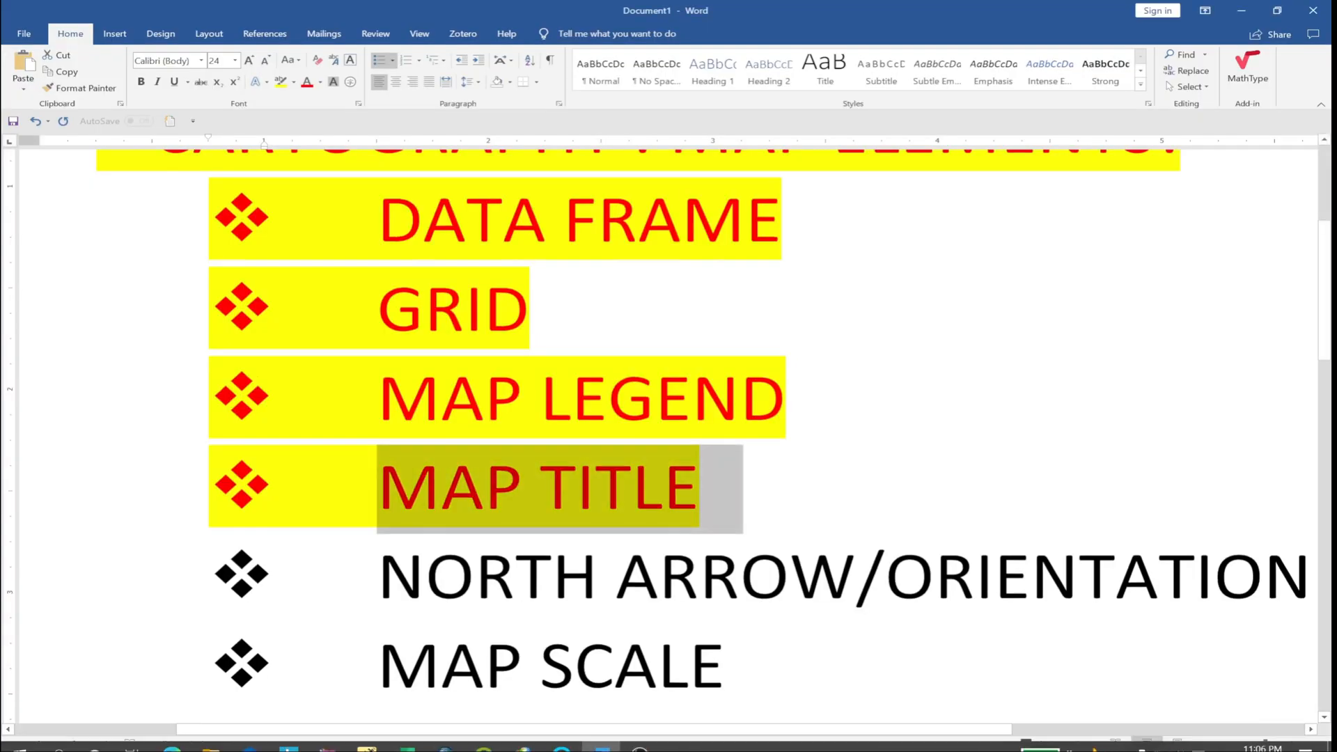
scroll(669, 431, "down", 3)
scroll(668, 432, "down", 1)
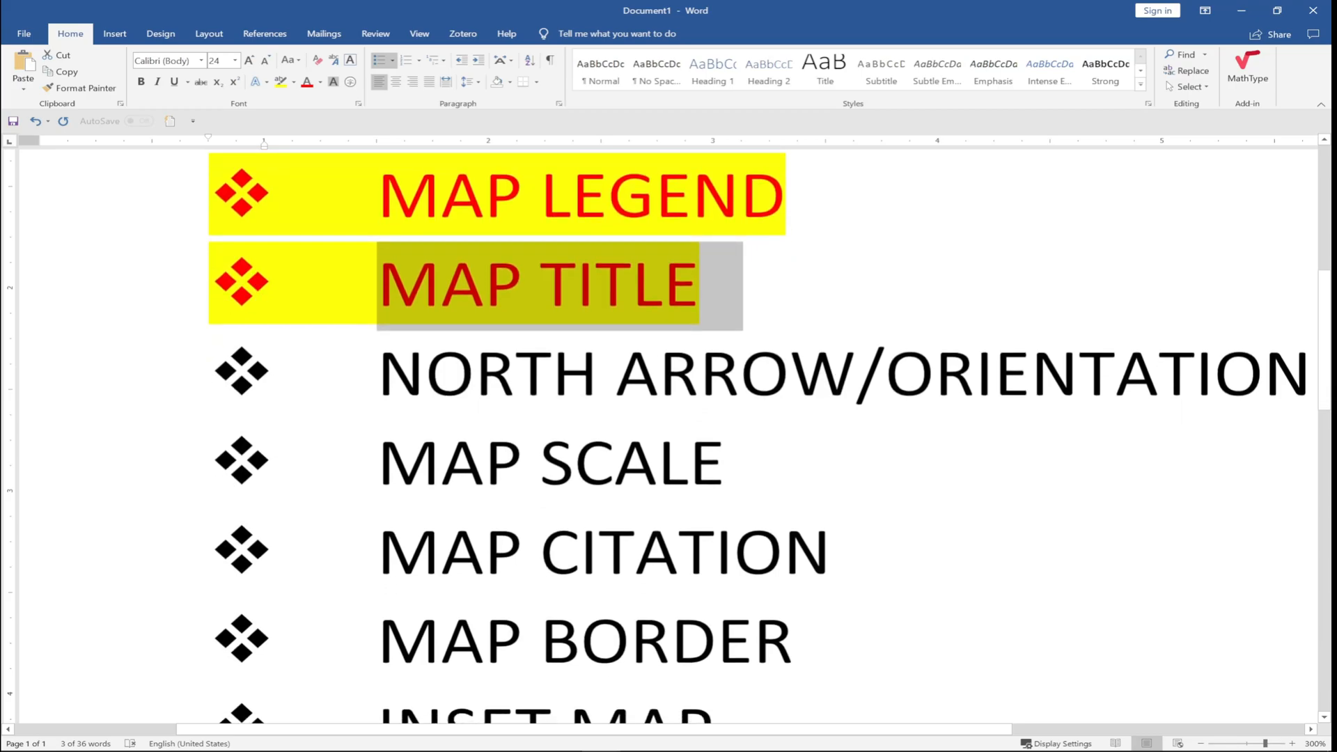
scroll(669, 432, "up", 1)
scroll(669, 432, "down", 2)
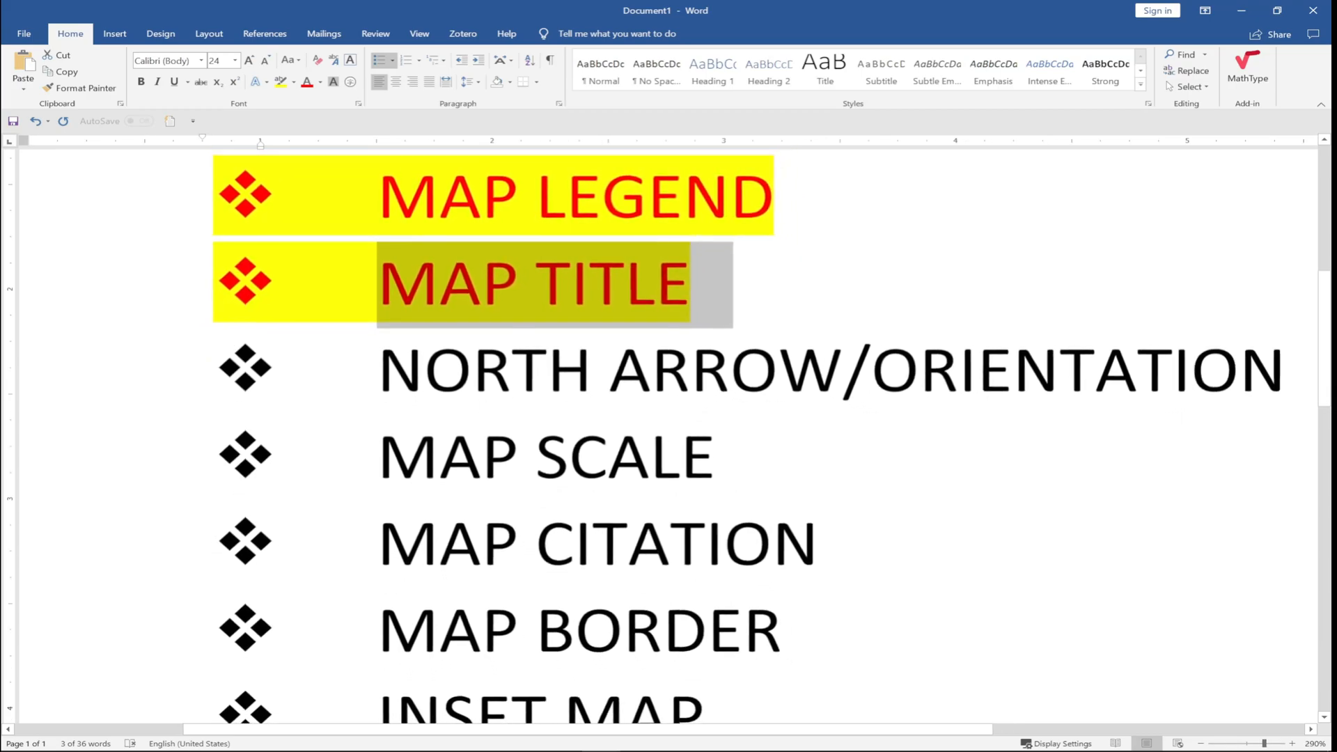
scroll(668, 432, "down", 2)
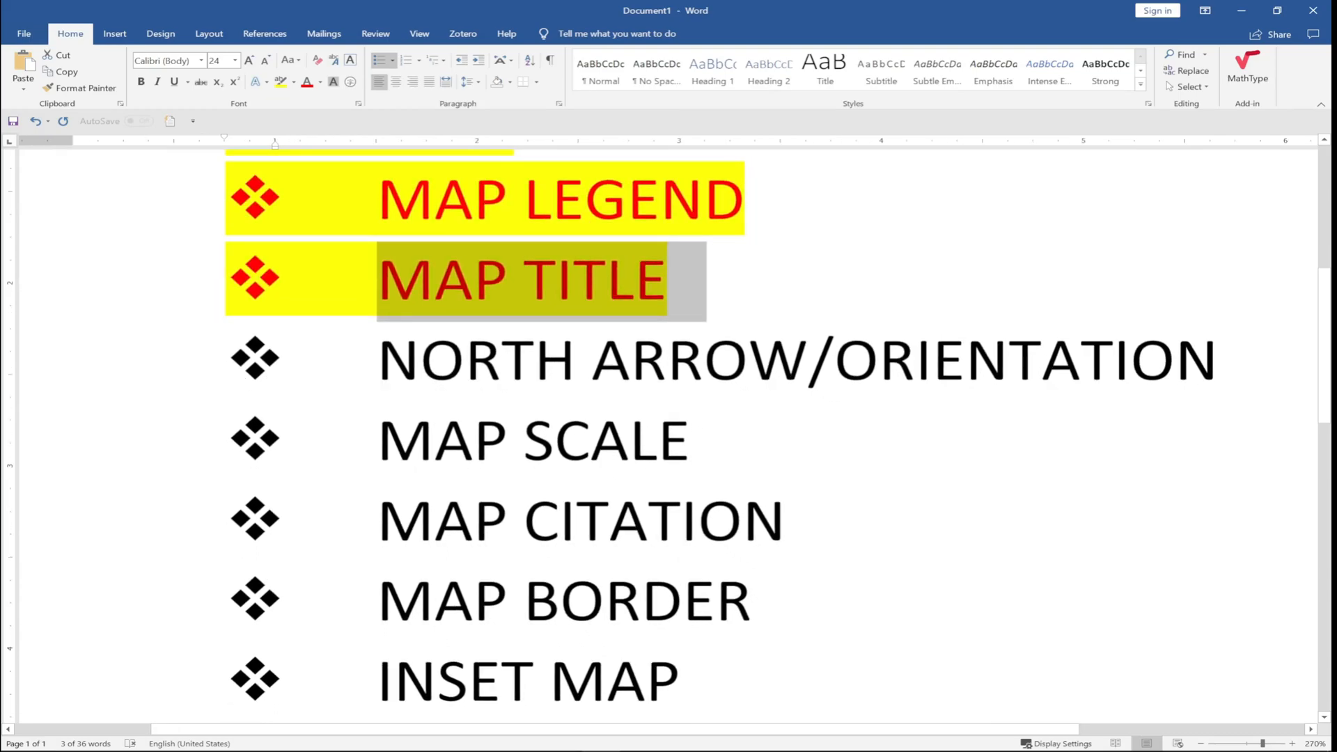
left_click_drag(1219, 362, 379, 362)
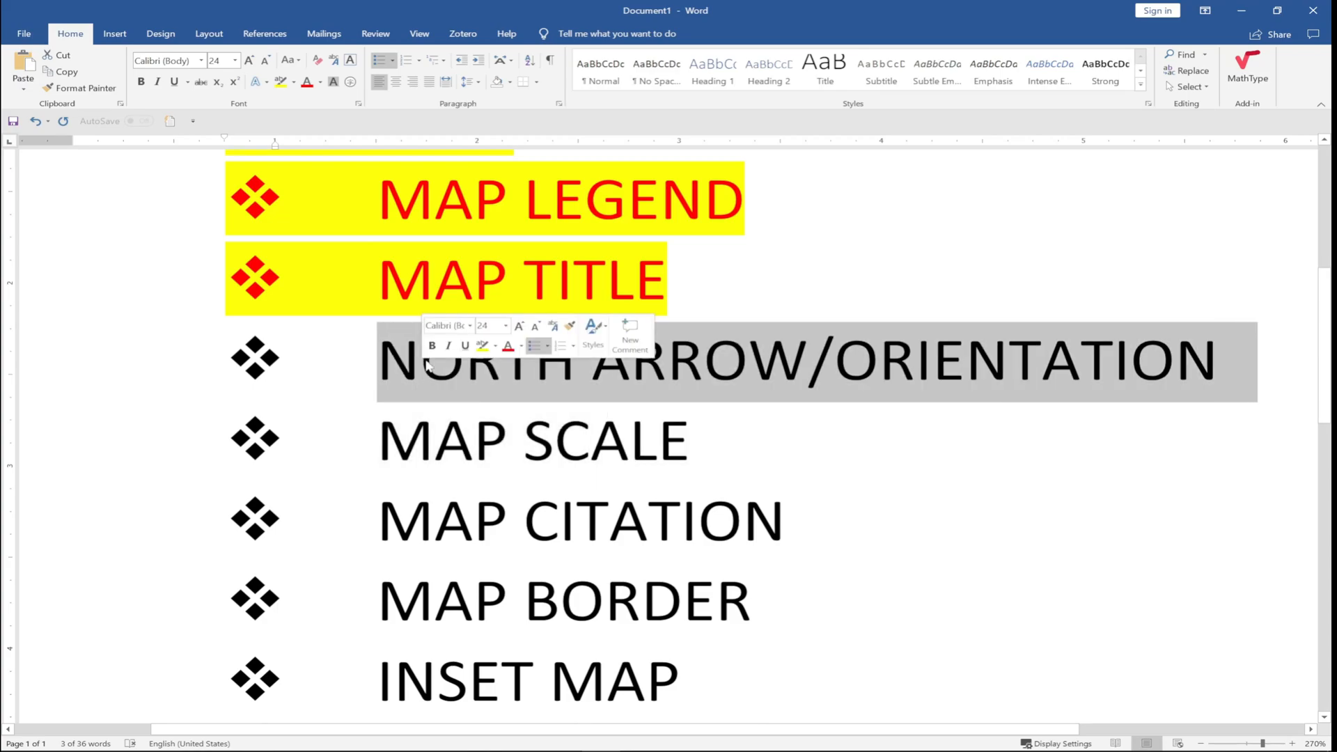
left_click(308, 84)
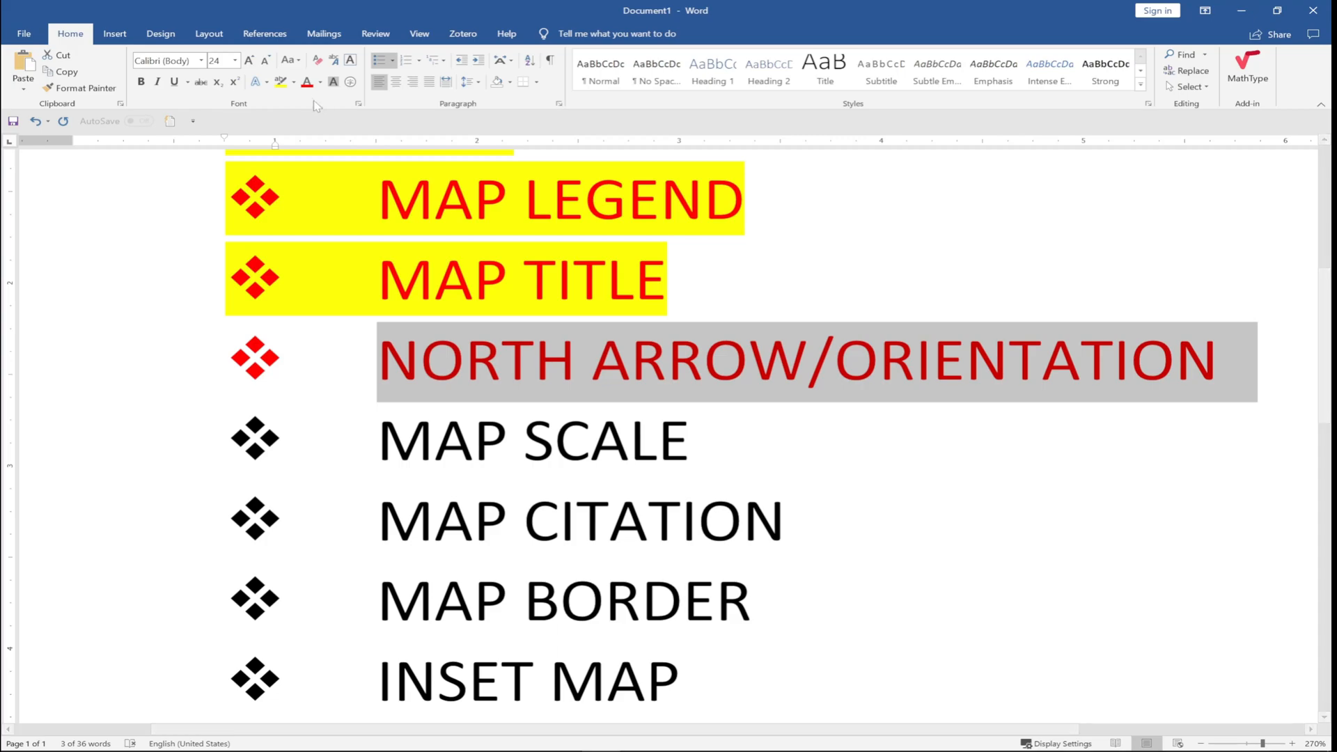
left_click(281, 82)
key("Left")
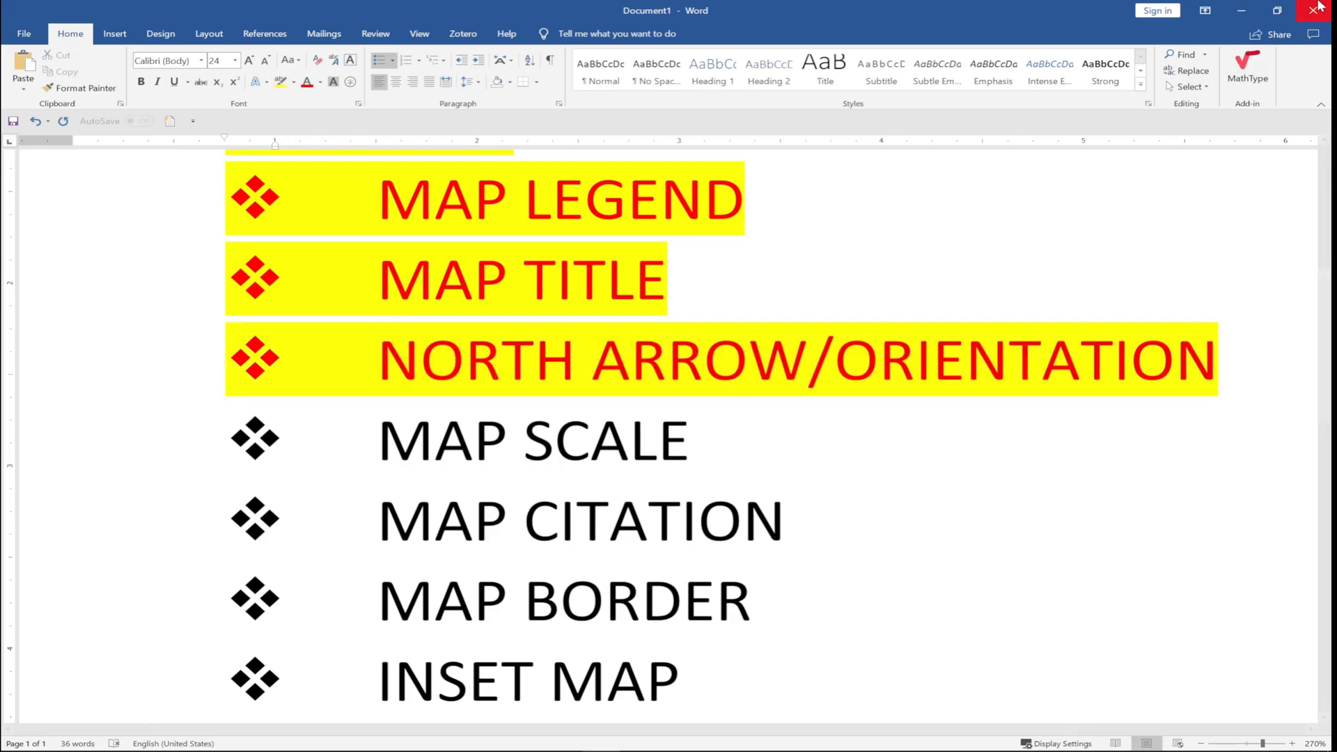
Switch back to ArcMap, insert a compass-style north arrow and place it in the data frame's upper-right corner.
left_click(1244, 8)
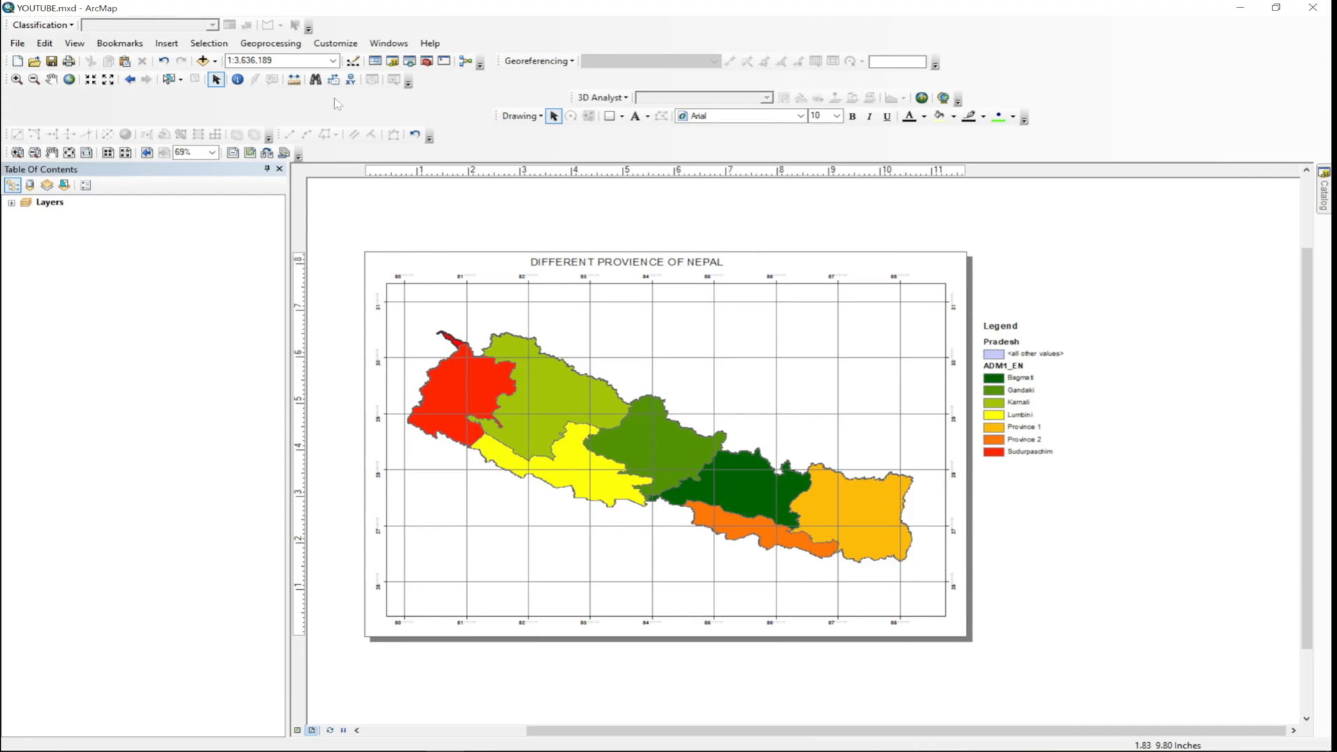
left_click(166, 43)
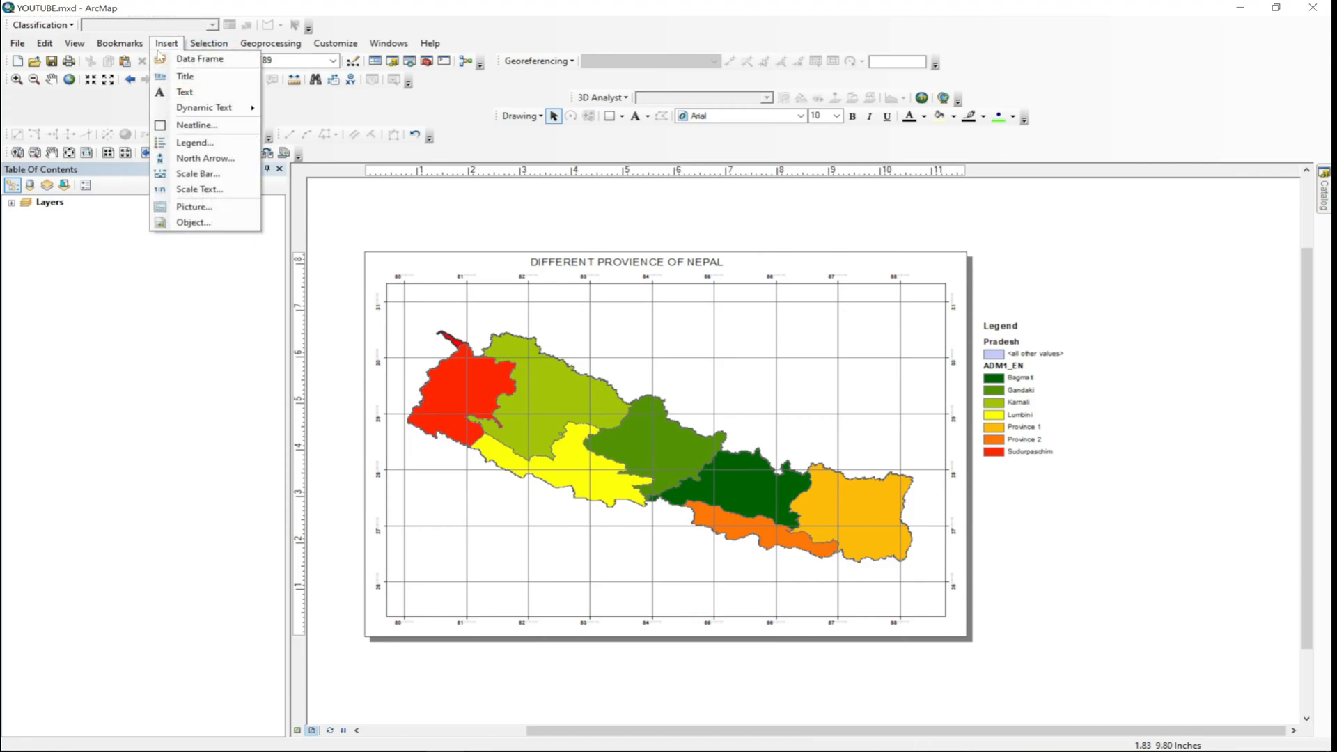
left_click(195, 164)
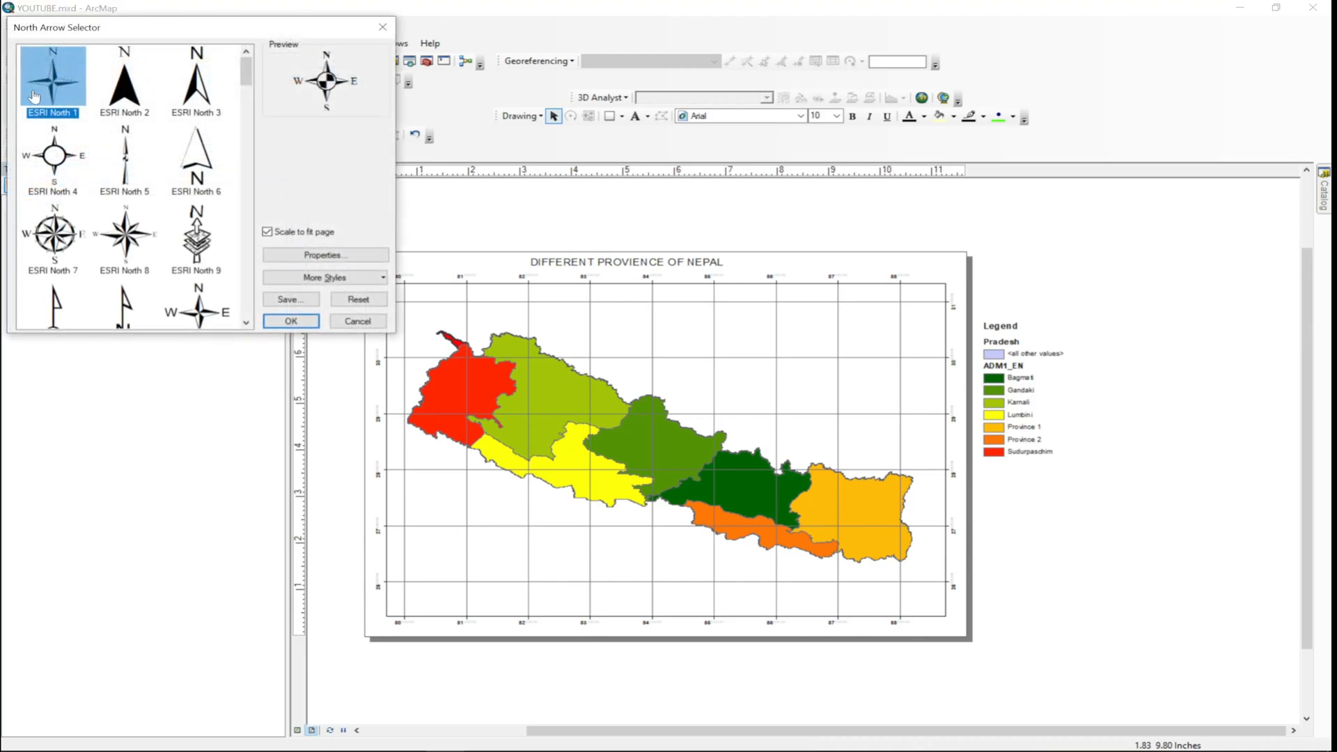
left_click(286, 321)
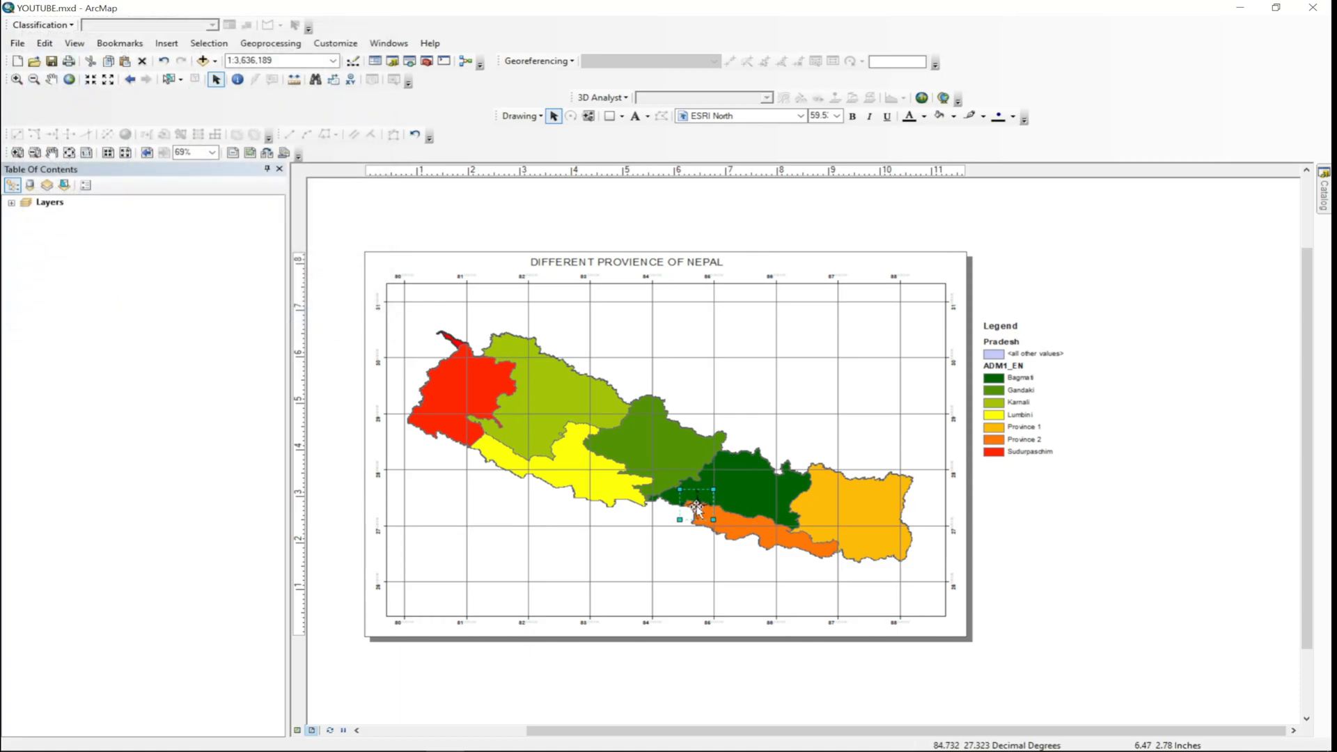
mouse_move(704, 495)
left_mouse_down()
mouse_move(871, 302)
mouse_move(869, 337)
mouse_move(896, 350)
mouse_move(874, 333)
left_mouse_up()
left_click(1175, 315)
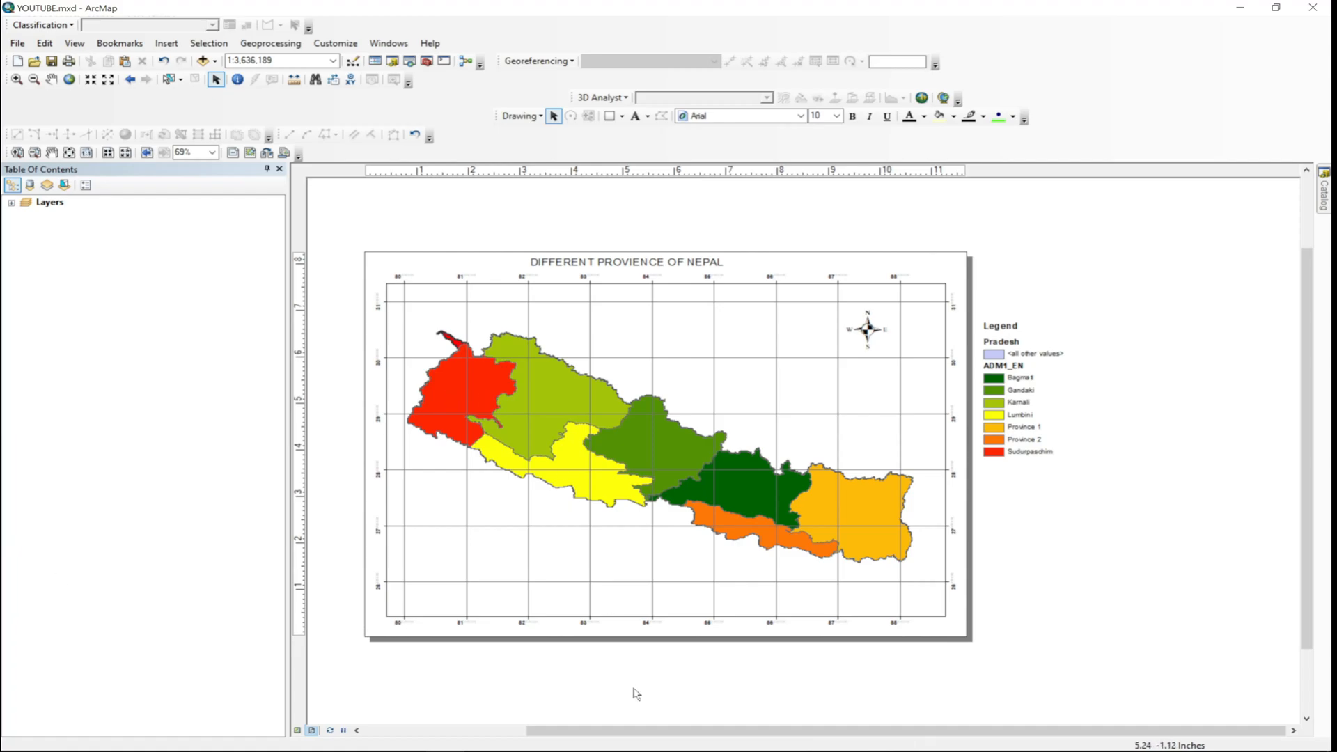
Switch to Word and format the MAP SCALE list item with red font color and yellow highlighting.
mouse_move(640, 751)
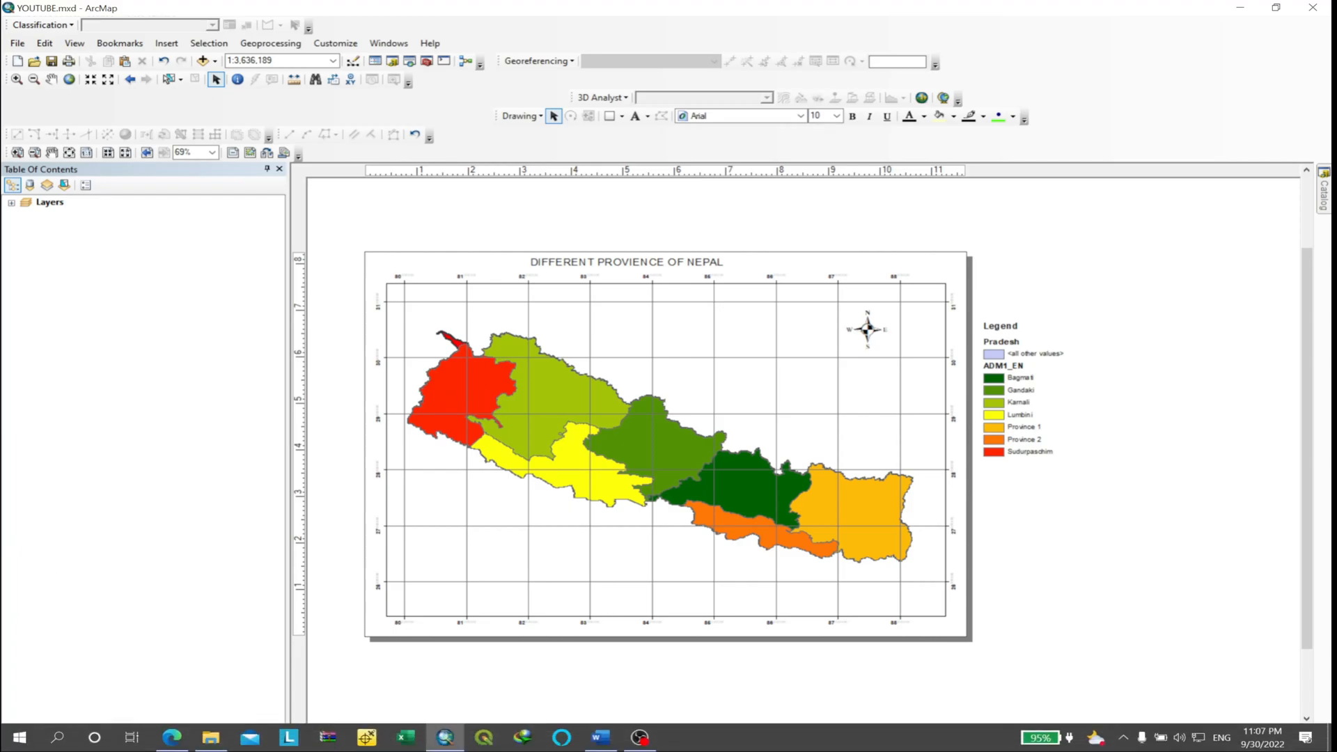
left_click(602, 738)
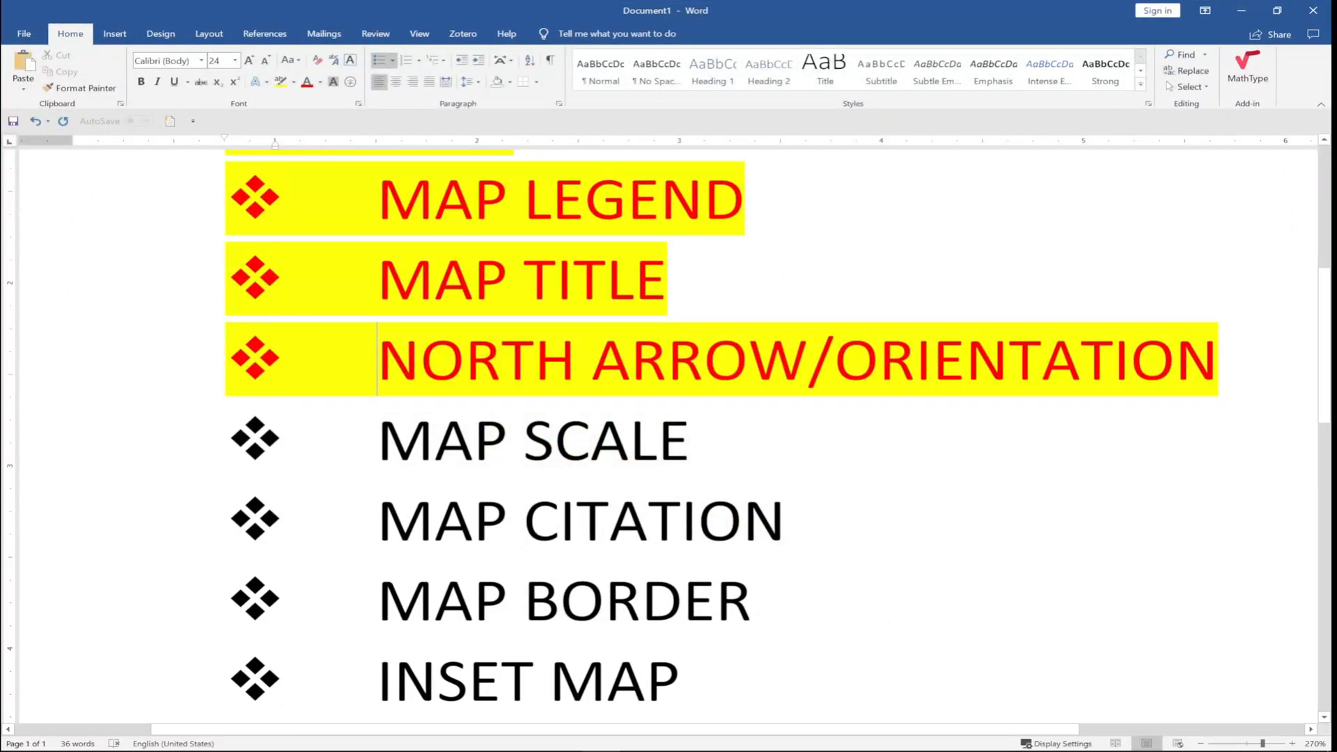
left_click(691, 440)
left_click_drag(691, 440, 379, 440)
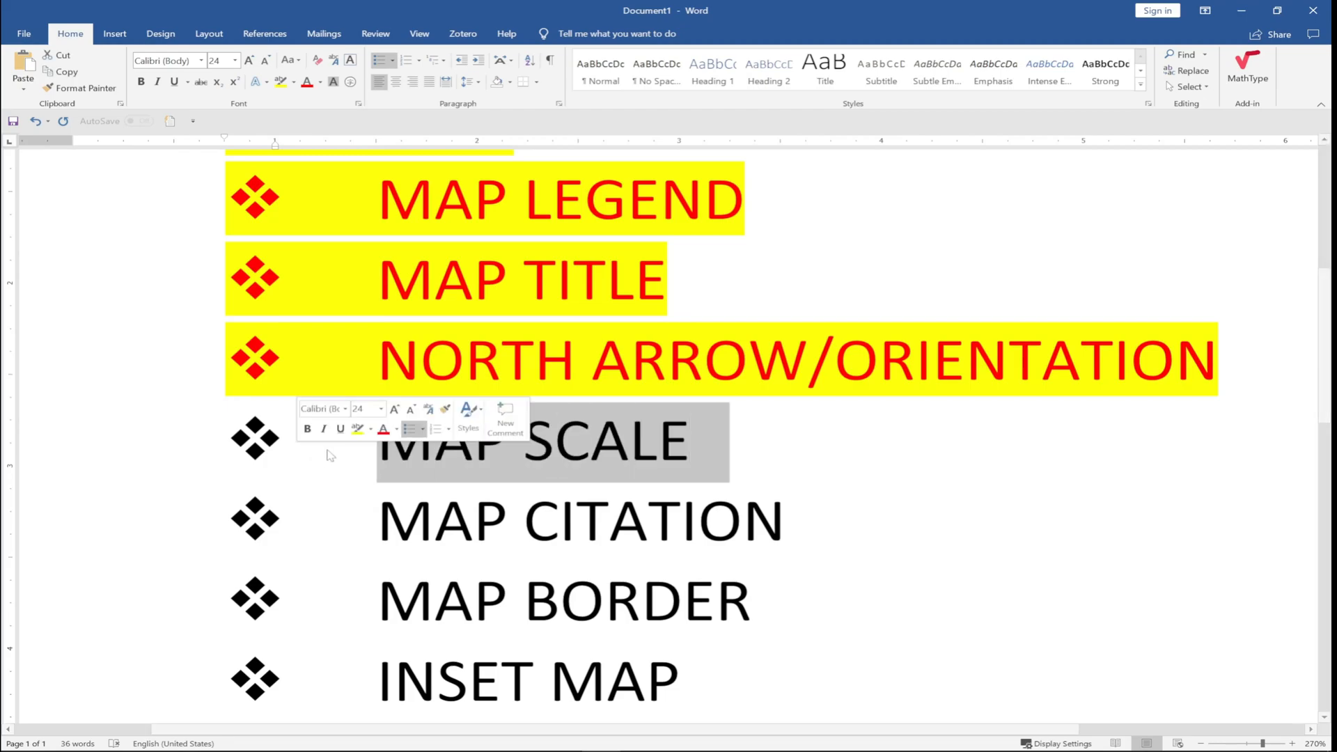
left_click(306, 83)
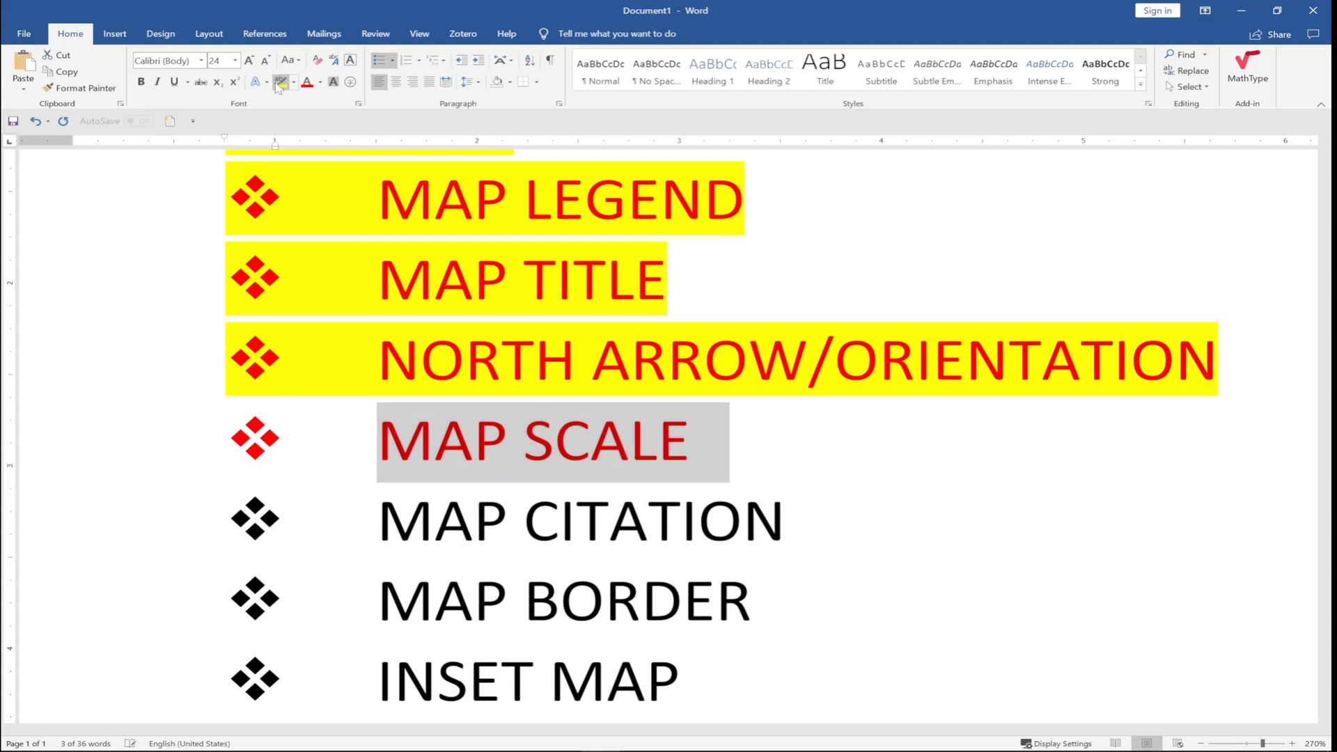
left_click(279, 83)
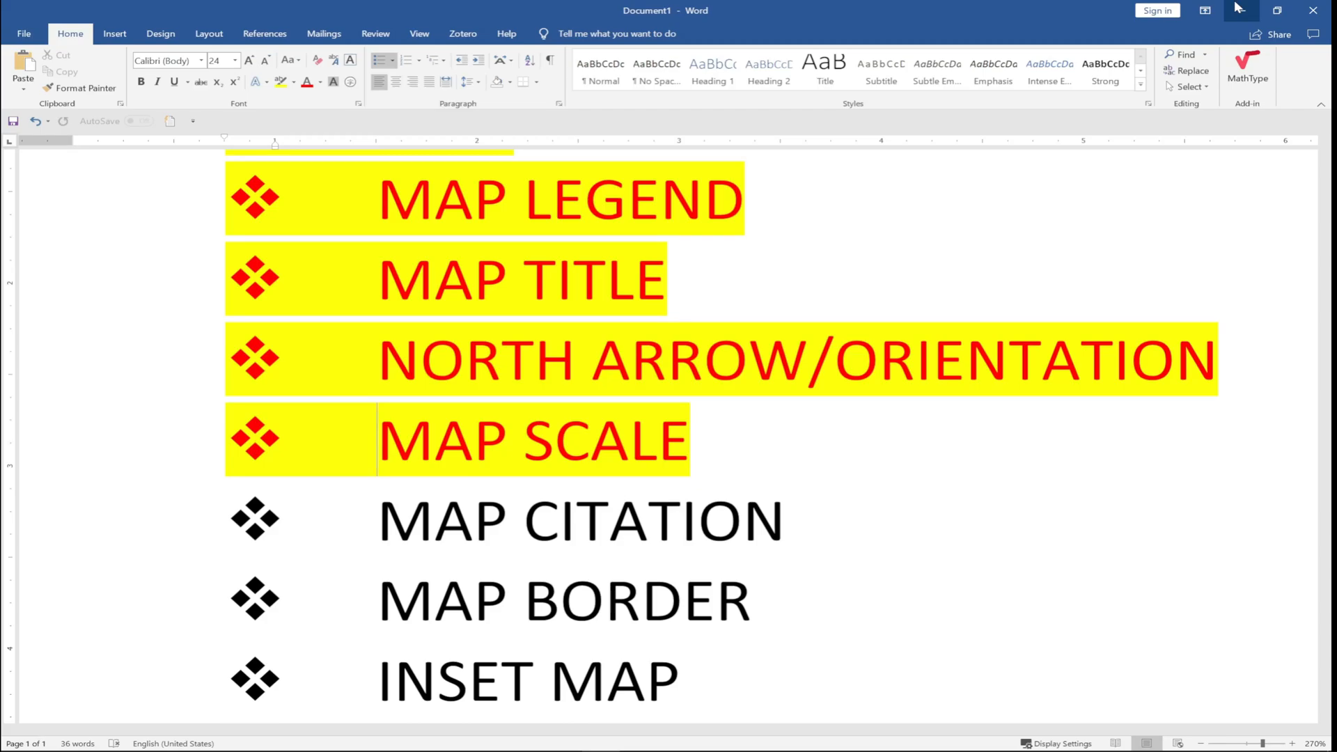
Switch to ArcMap and insert an alternating scale bar in the layout with Meters as its division units.
left_click(1238, 7)
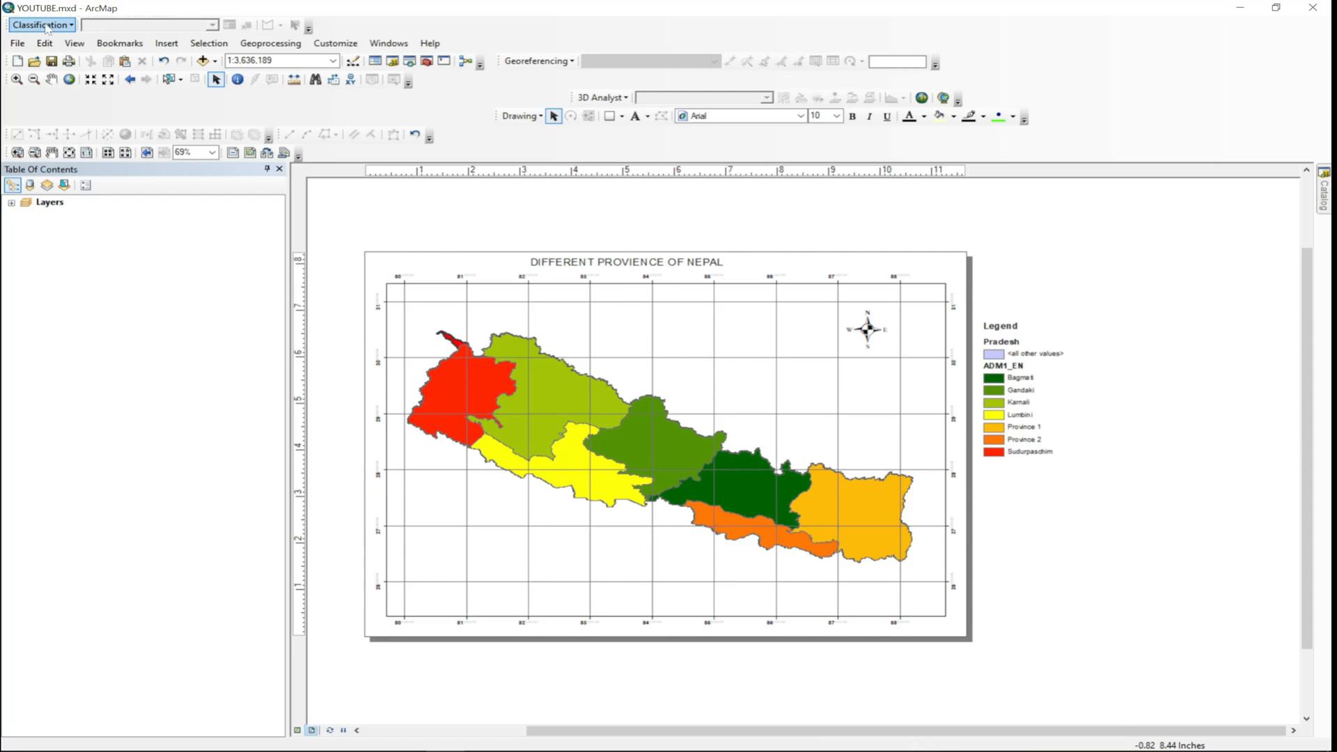
left_click(168, 46)
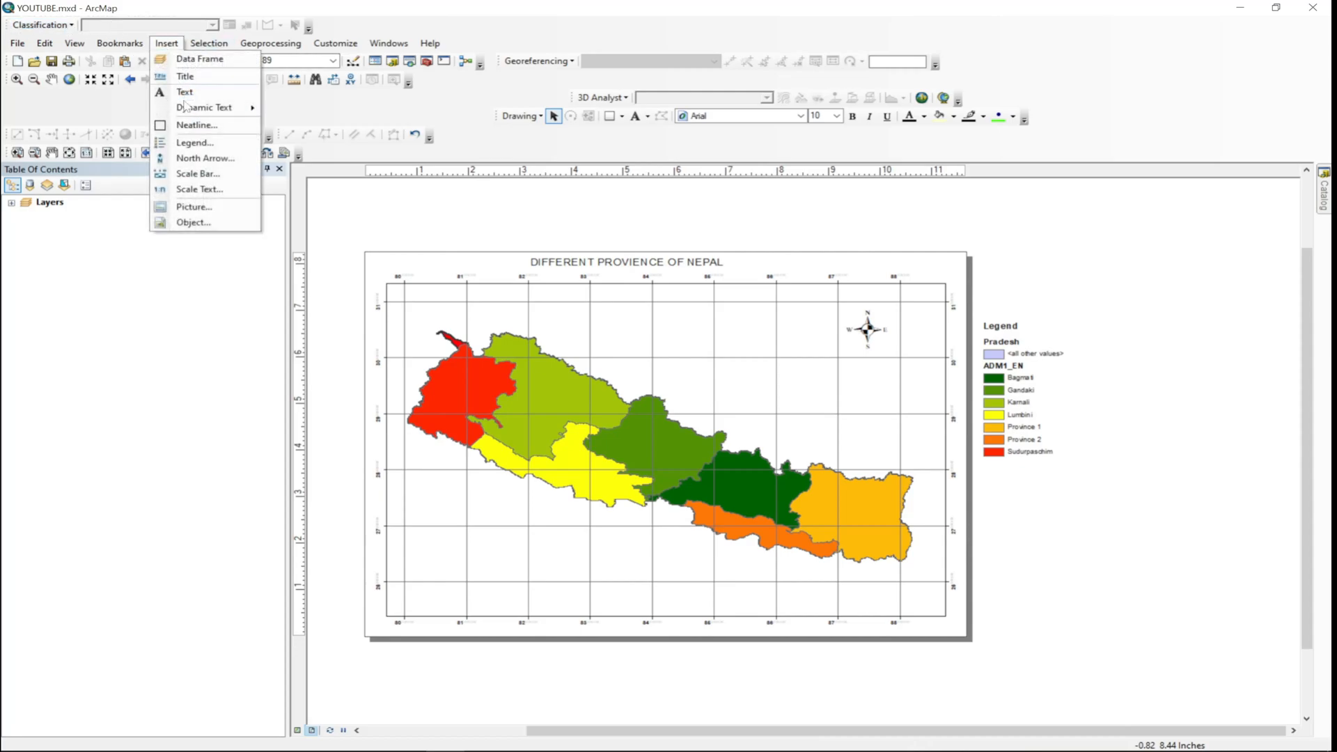
left_click(219, 175)
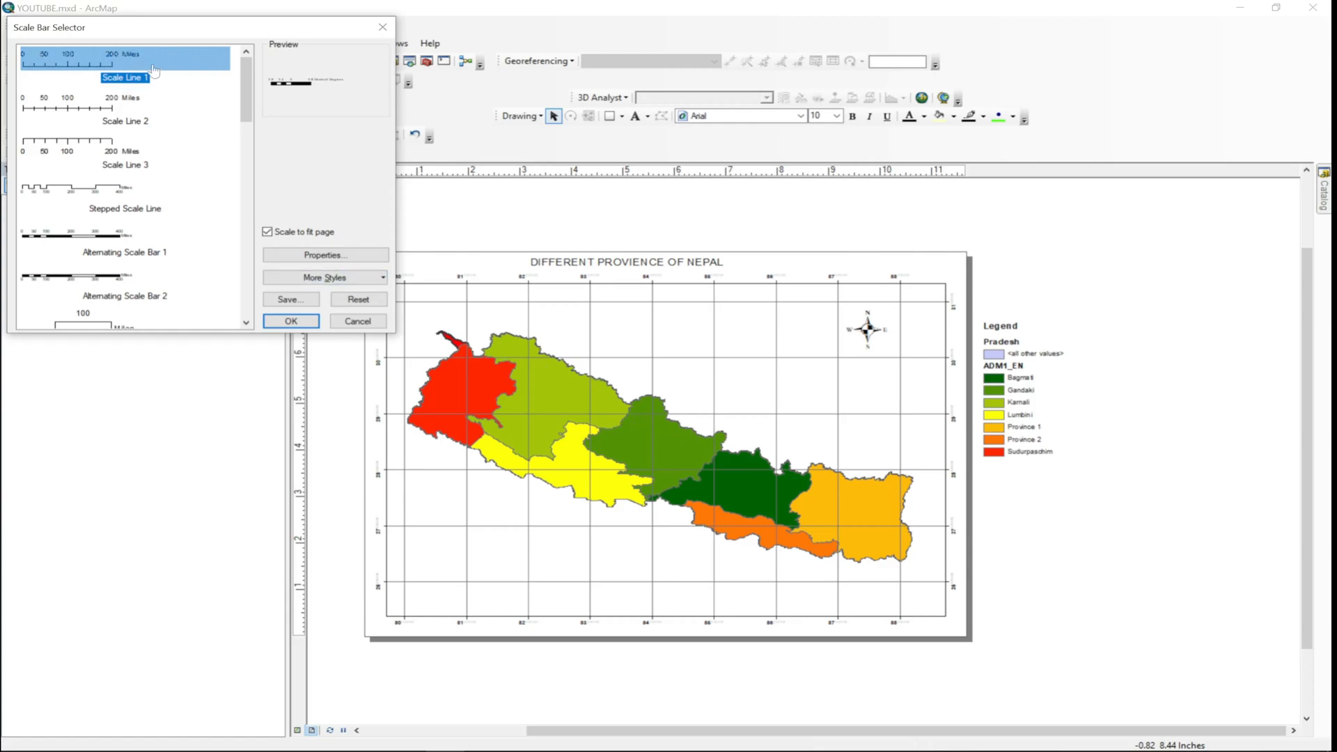
left_click(330, 255)
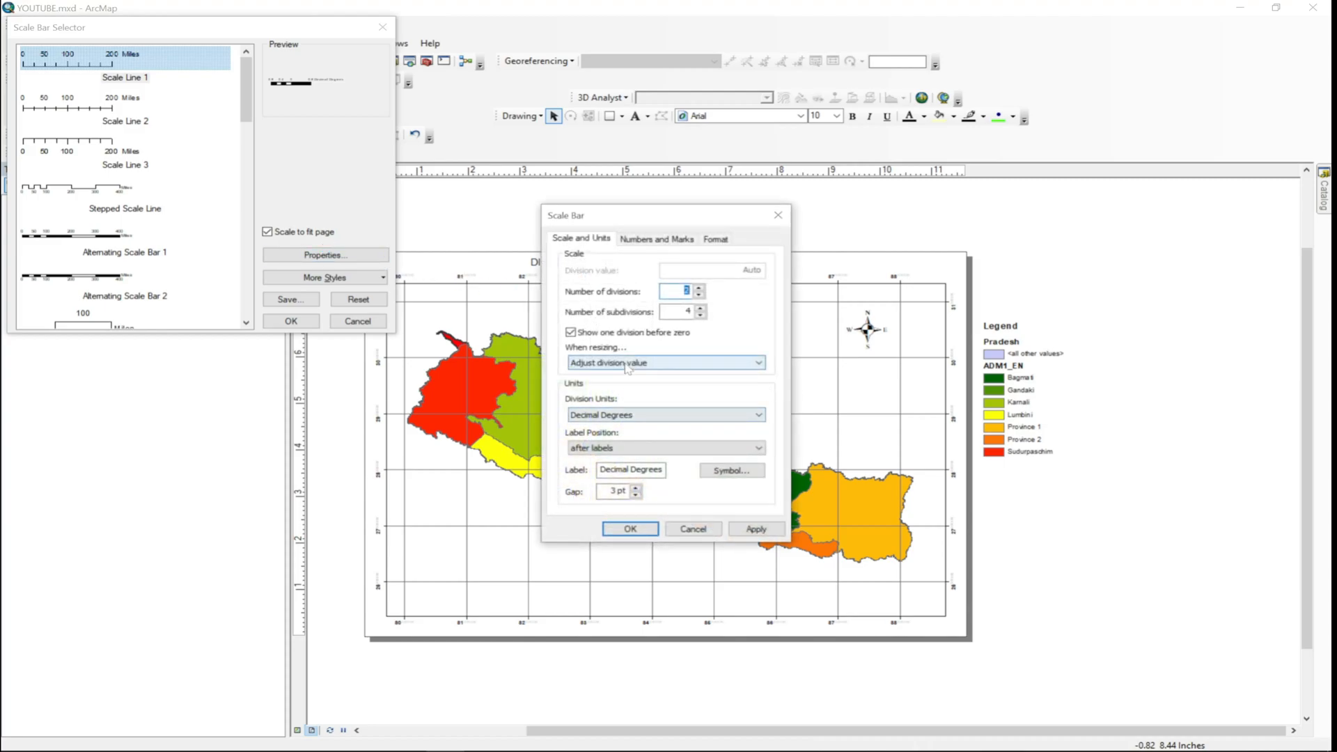
left_click(628, 416)
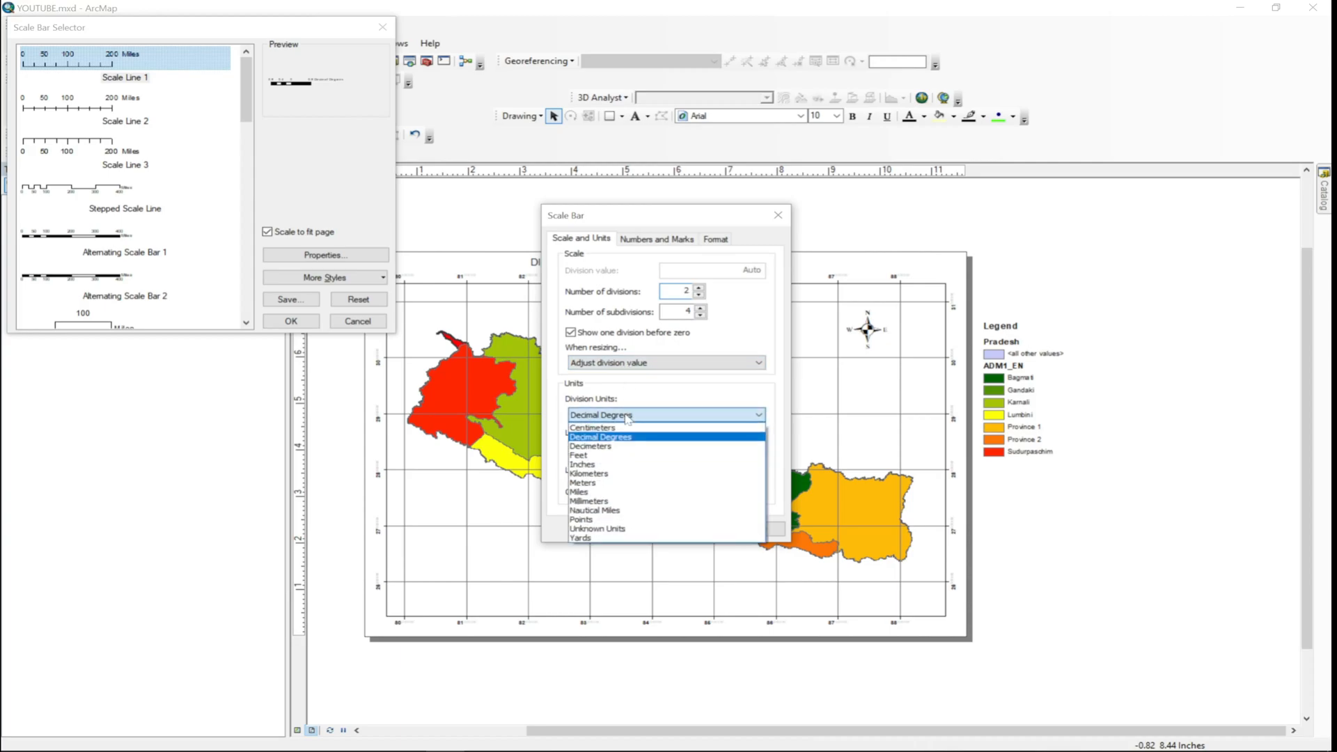
left_click(634, 483)
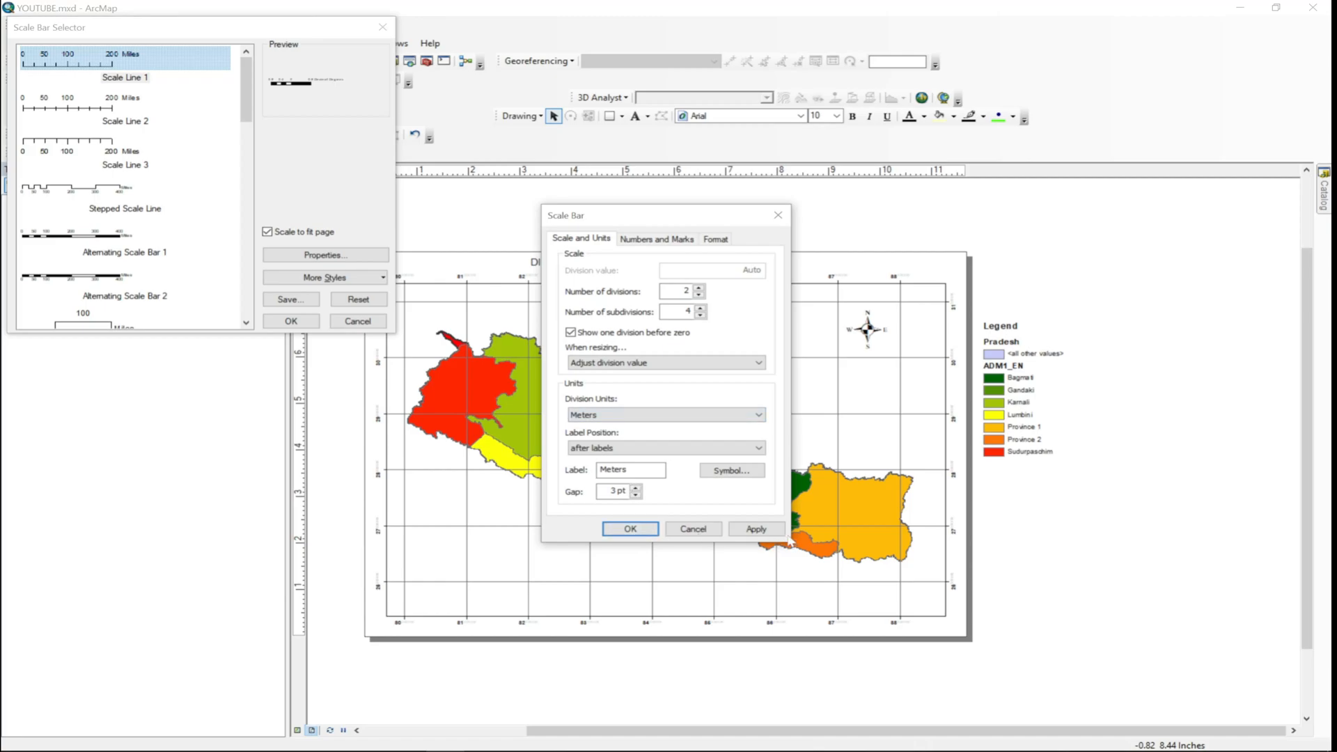
left_click(778, 532)
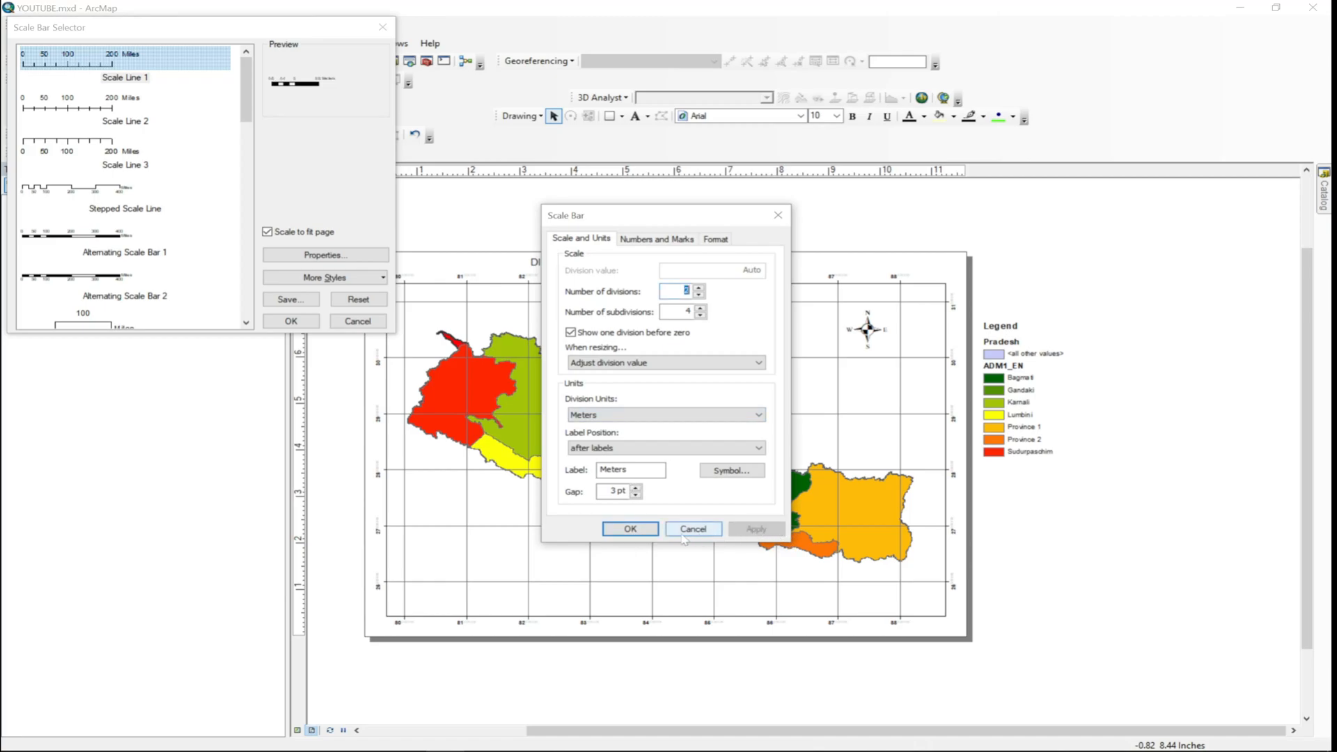
left_click(630, 529)
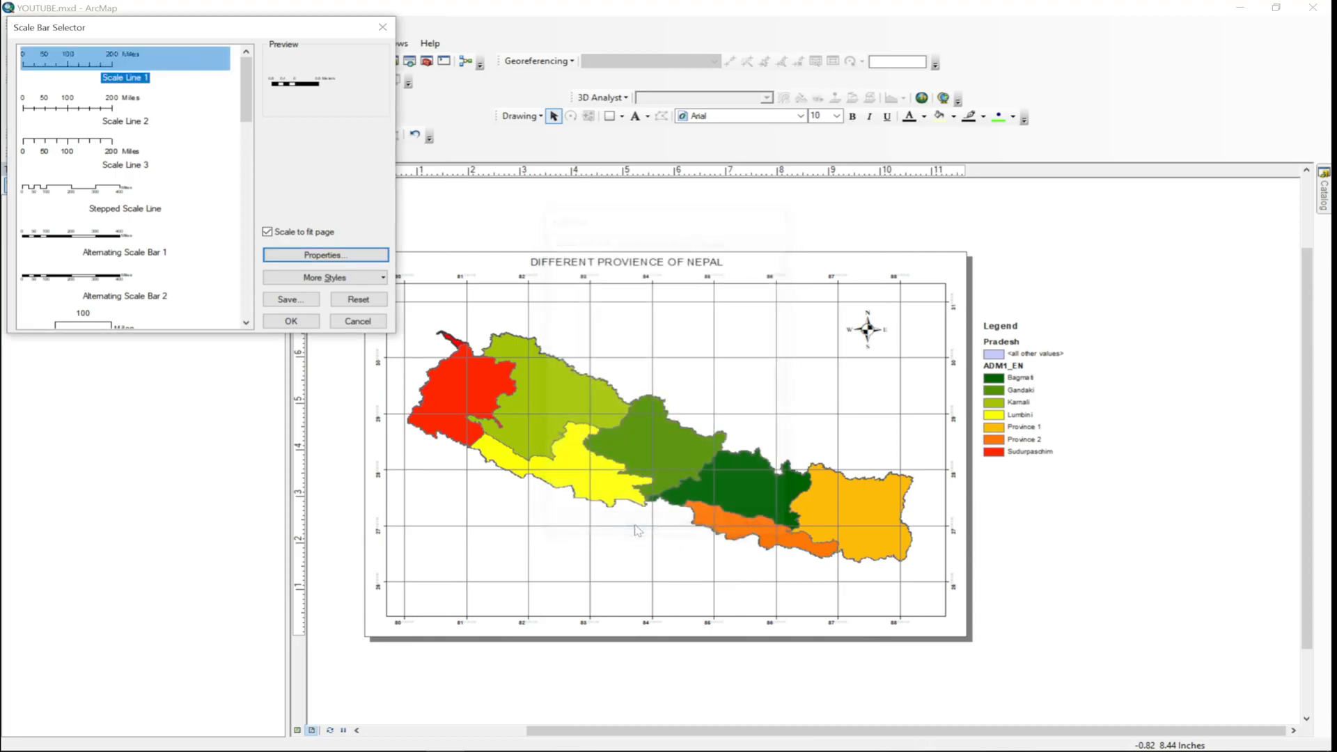
left_click(291, 321)
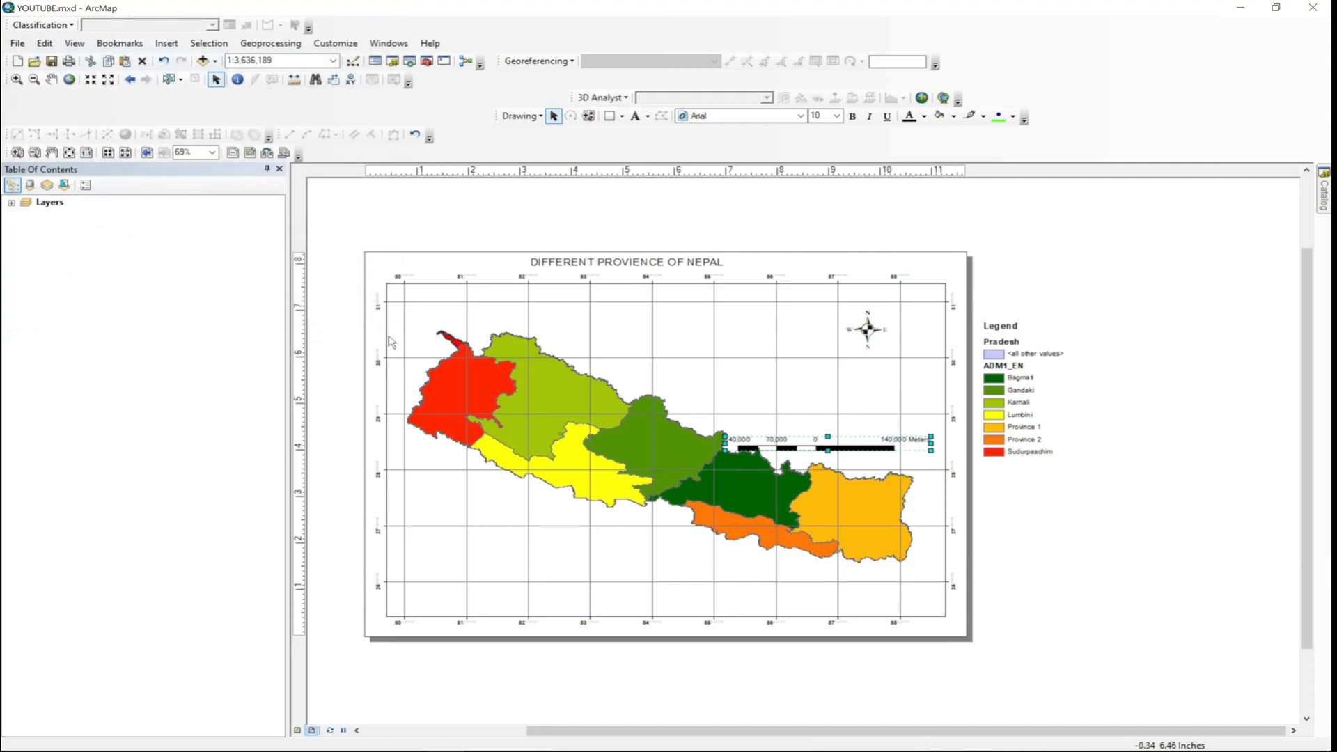
Move the scale bar off the map to just below the layout page, centered under the data frame.
left_click_drag(863, 452, 664, 601)
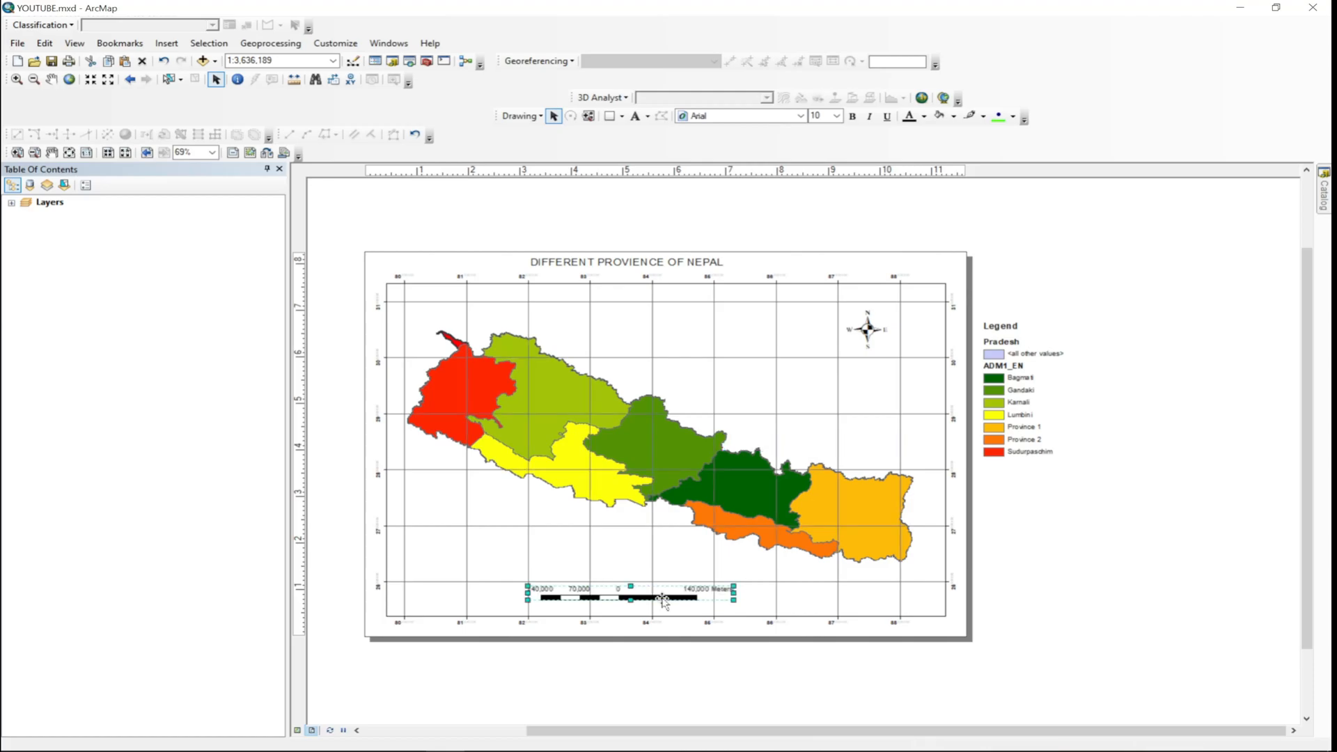
left_click(735, 705)
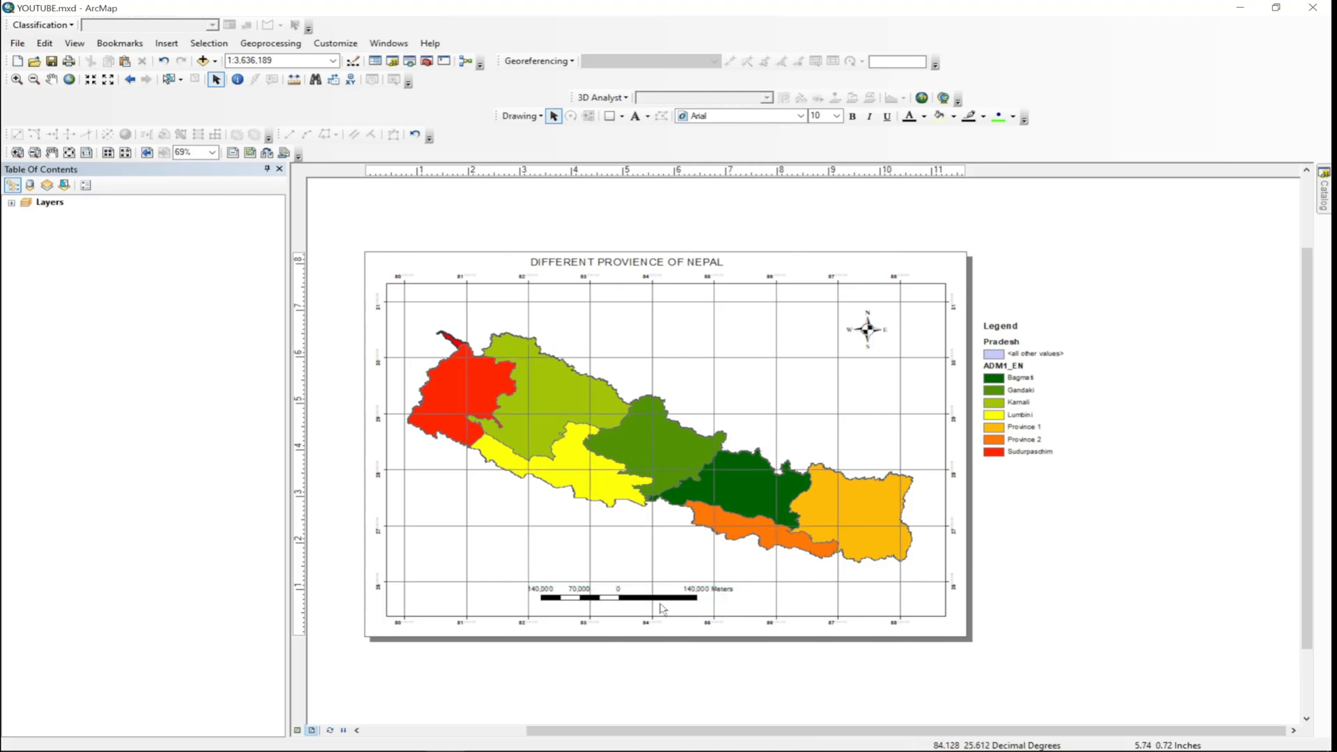
left_click(629, 598)
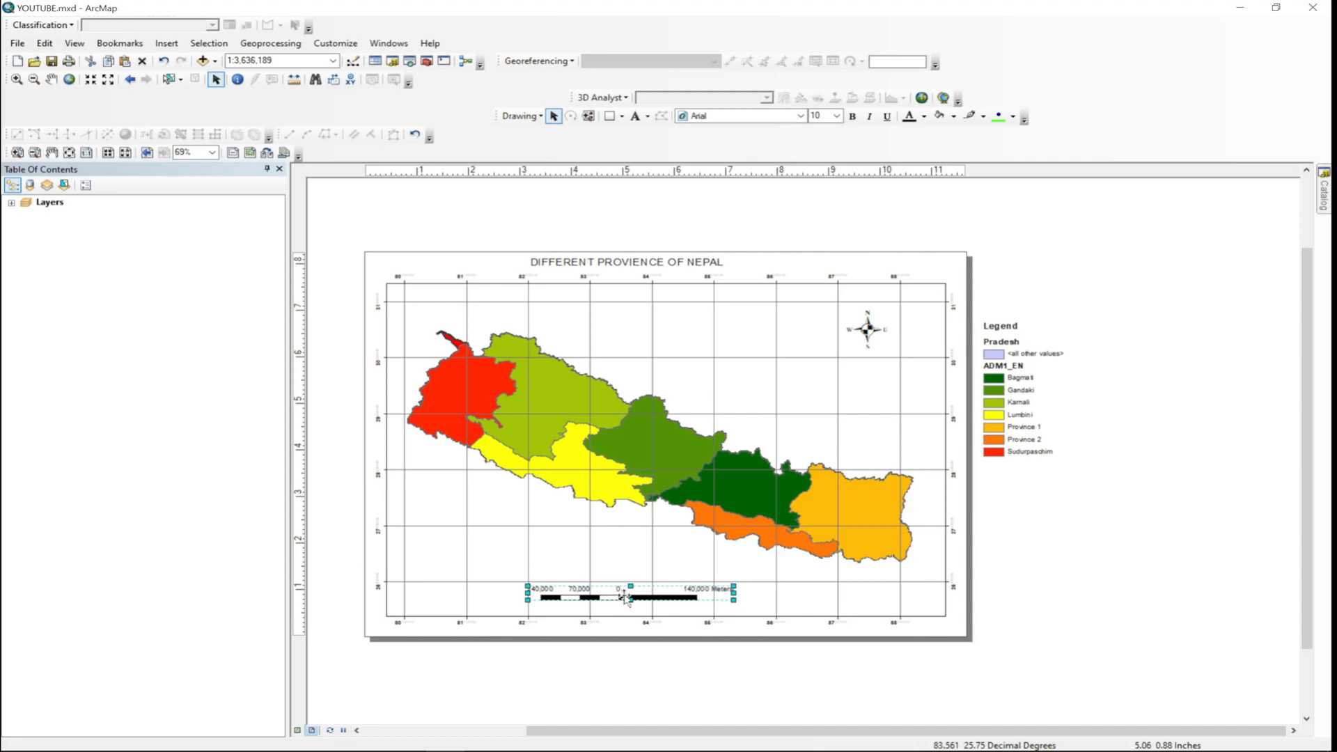
left_click_drag(625, 597, 647, 663)
left_click(832, 677)
Set the scale bar's division units to Kilometers, keeping the Adjust division value resizing option.
left_click(645, 655)
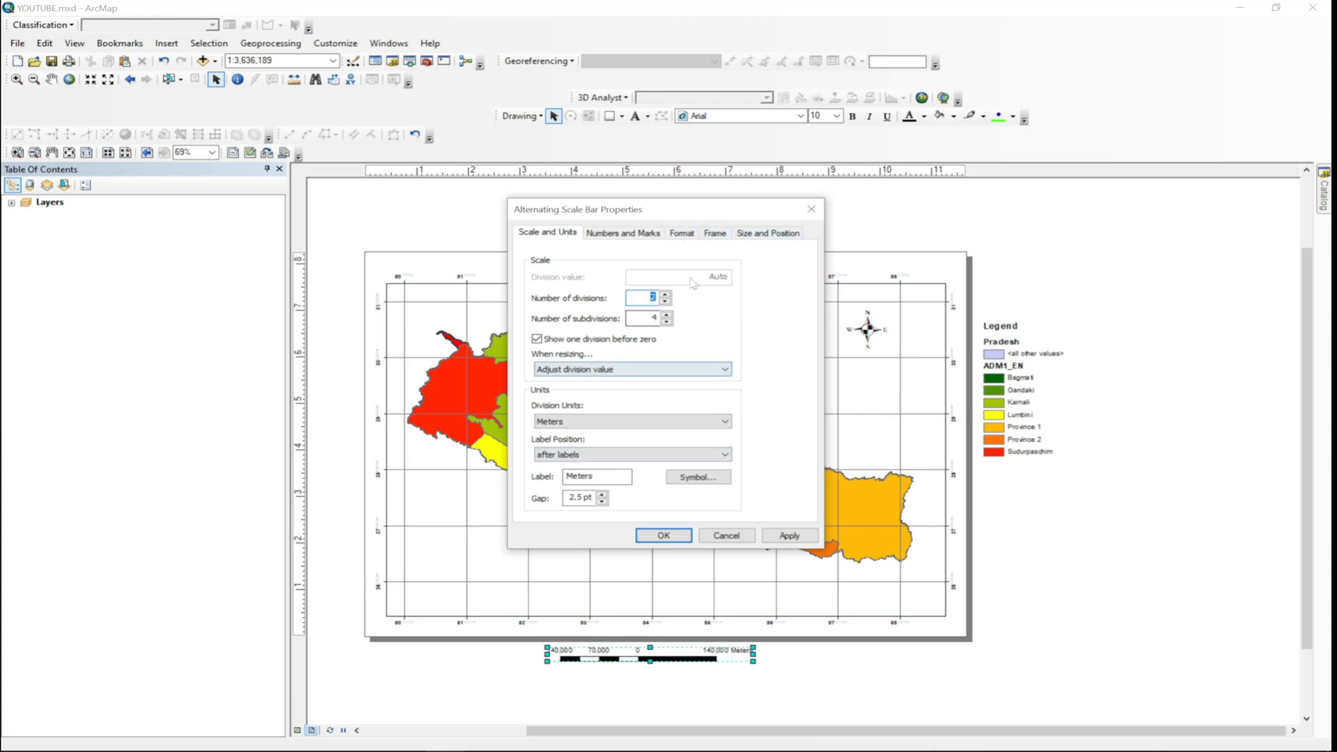
left_click(603, 370)
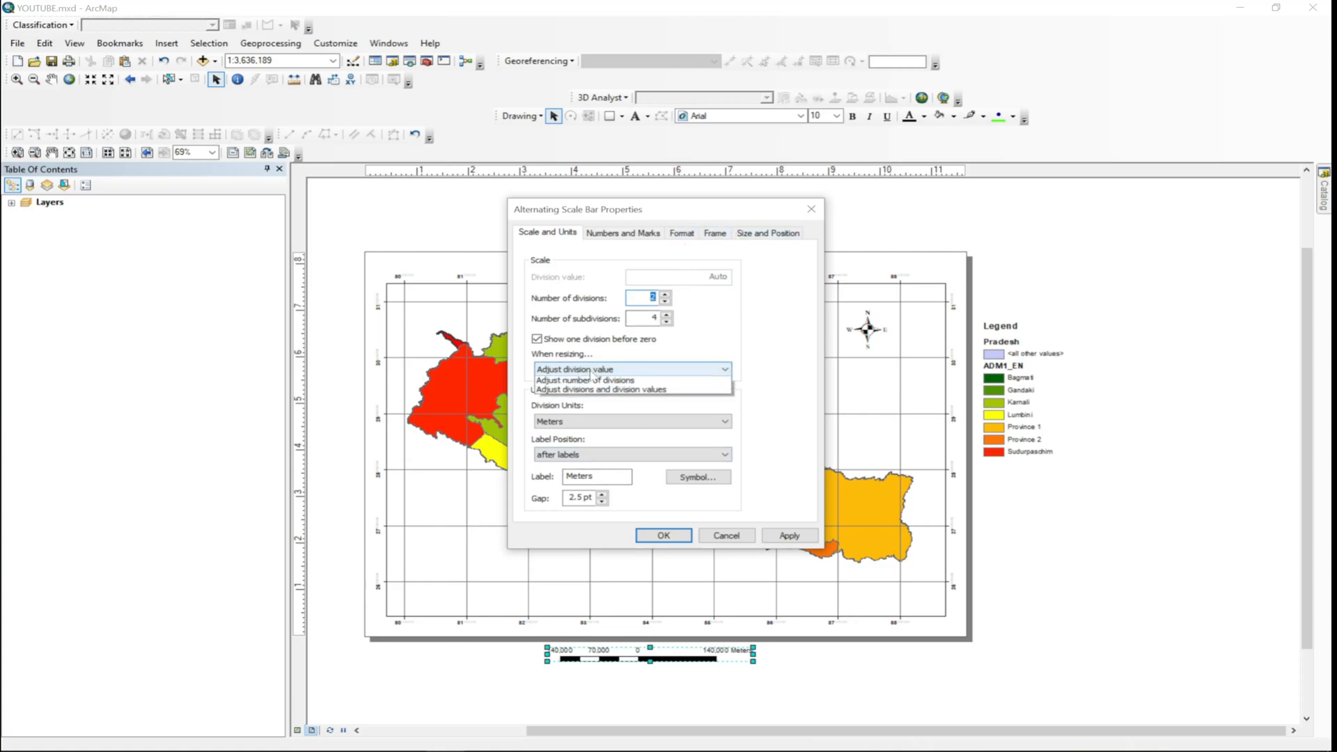
left_click(603, 382)
left_click(605, 370)
left_click(603, 391)
left_click(632, 421)
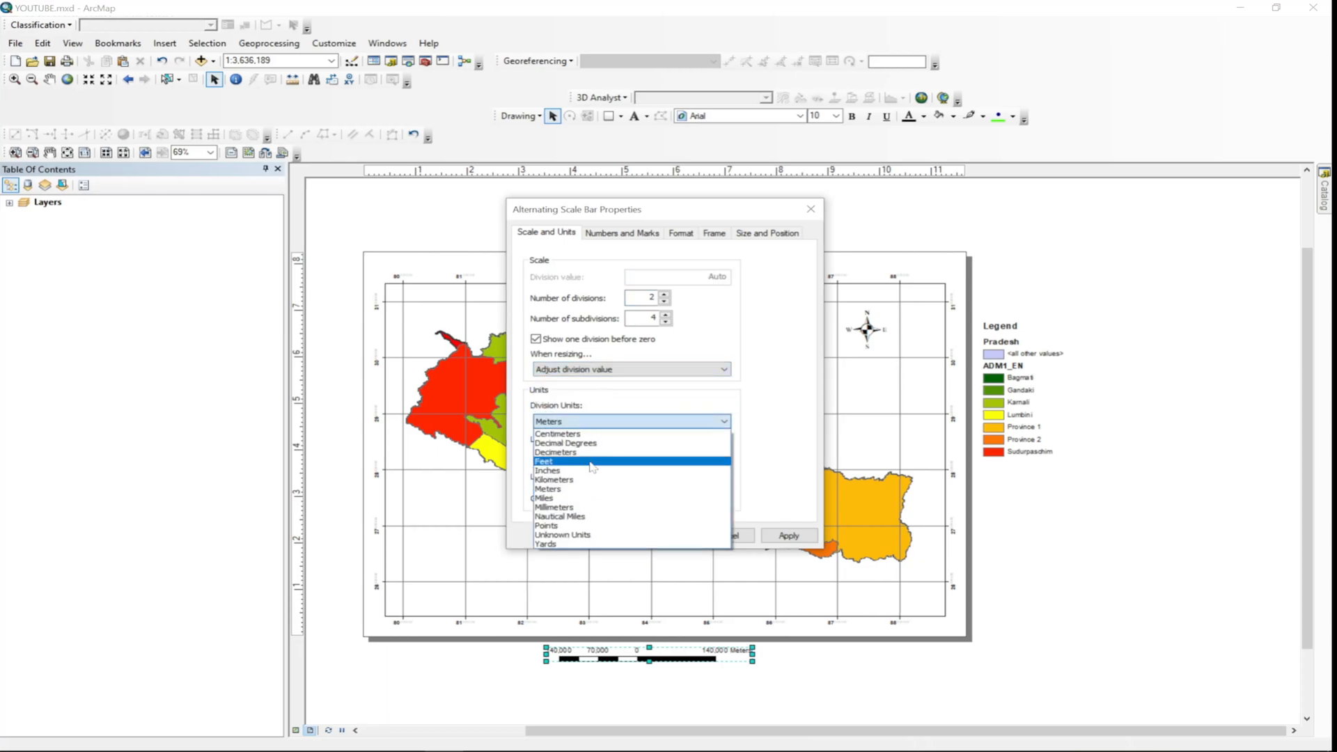
left_click(581, 487)
left_click(663, 535)
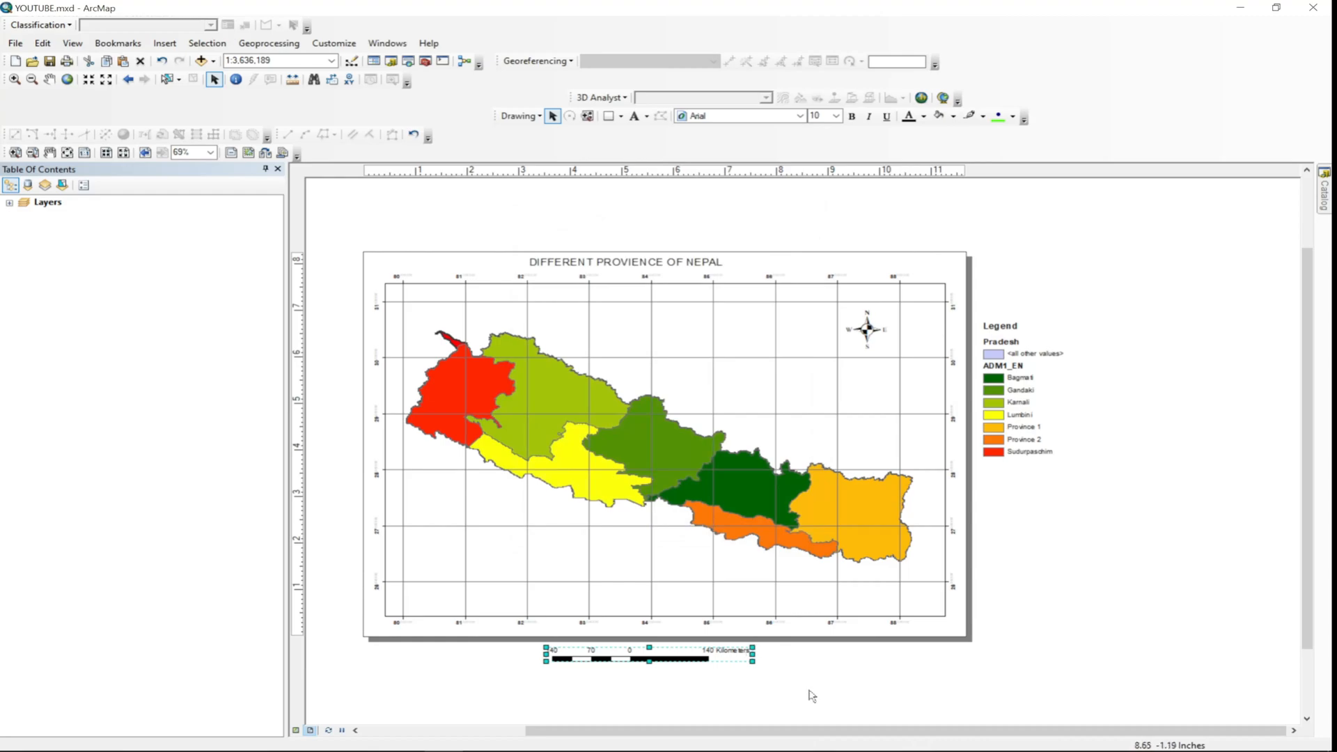
left_click(808, 703)
mouse_move(377, 749)
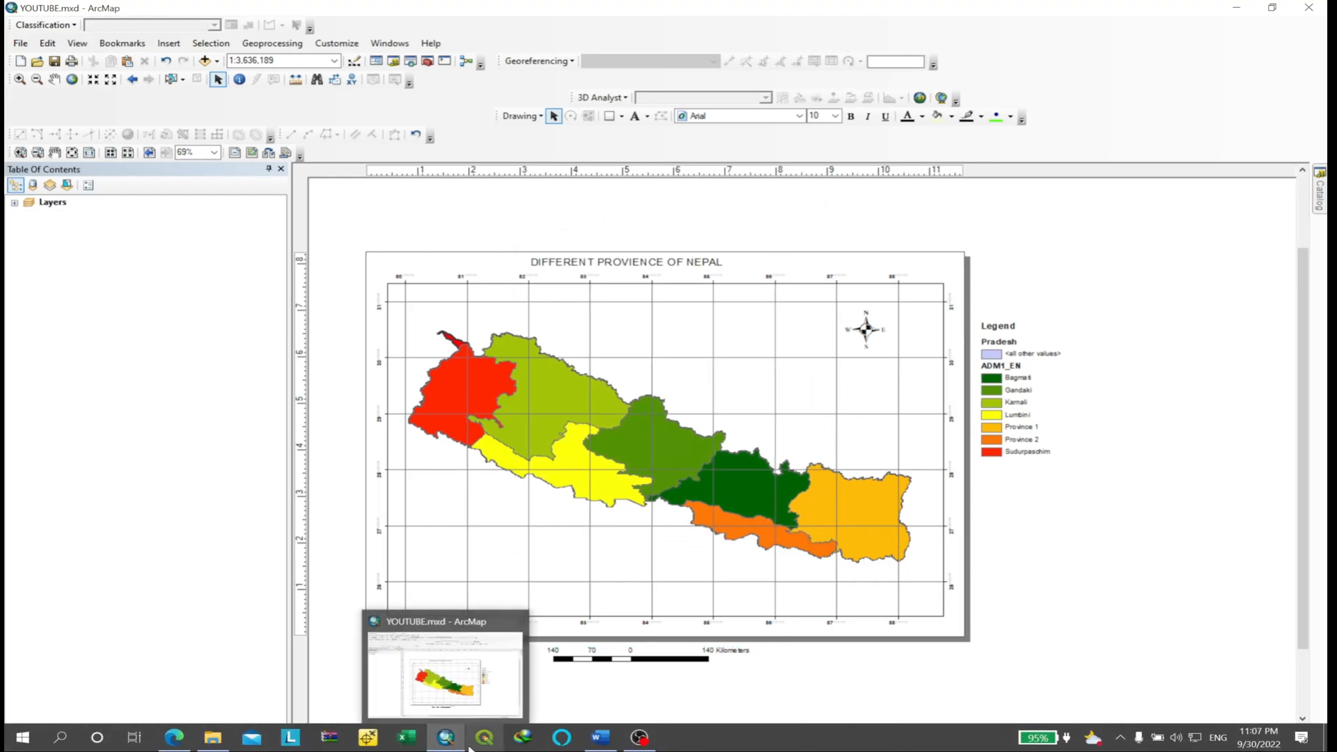
mouse_move(591, 746)
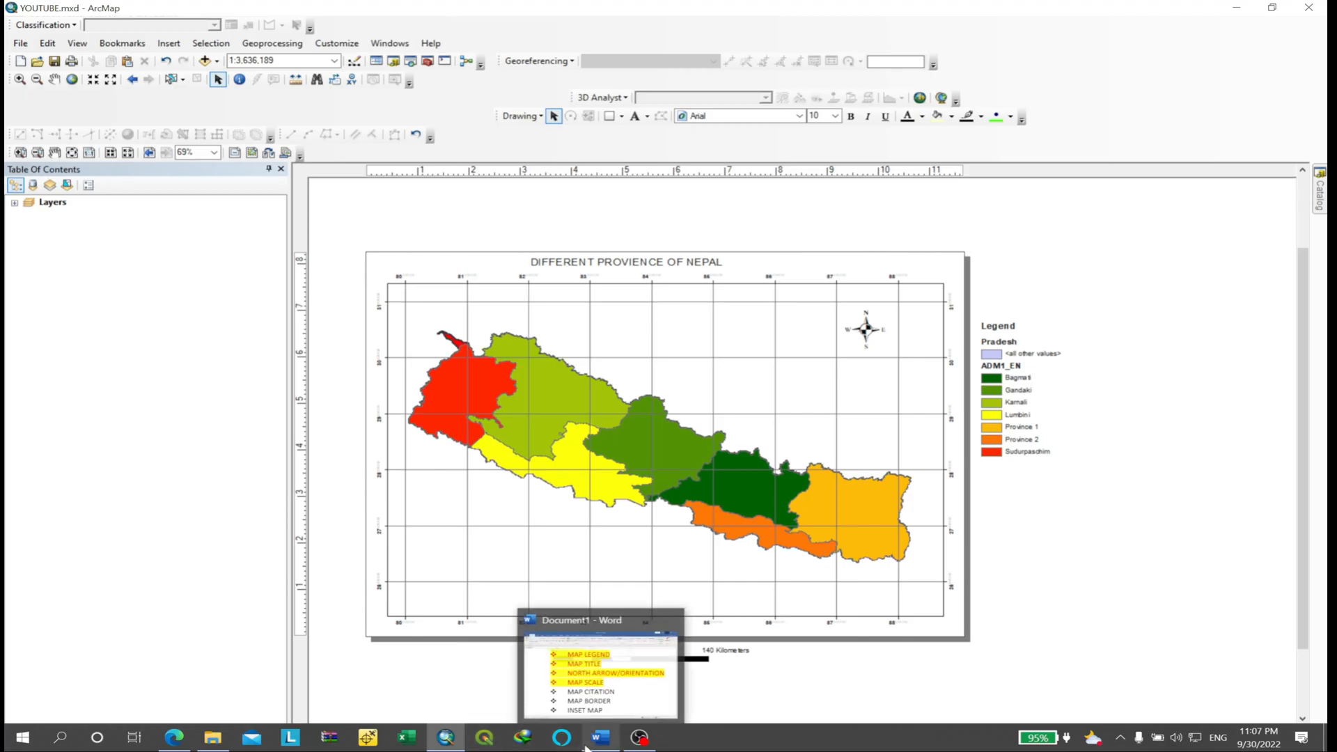
left_click(595, 742)
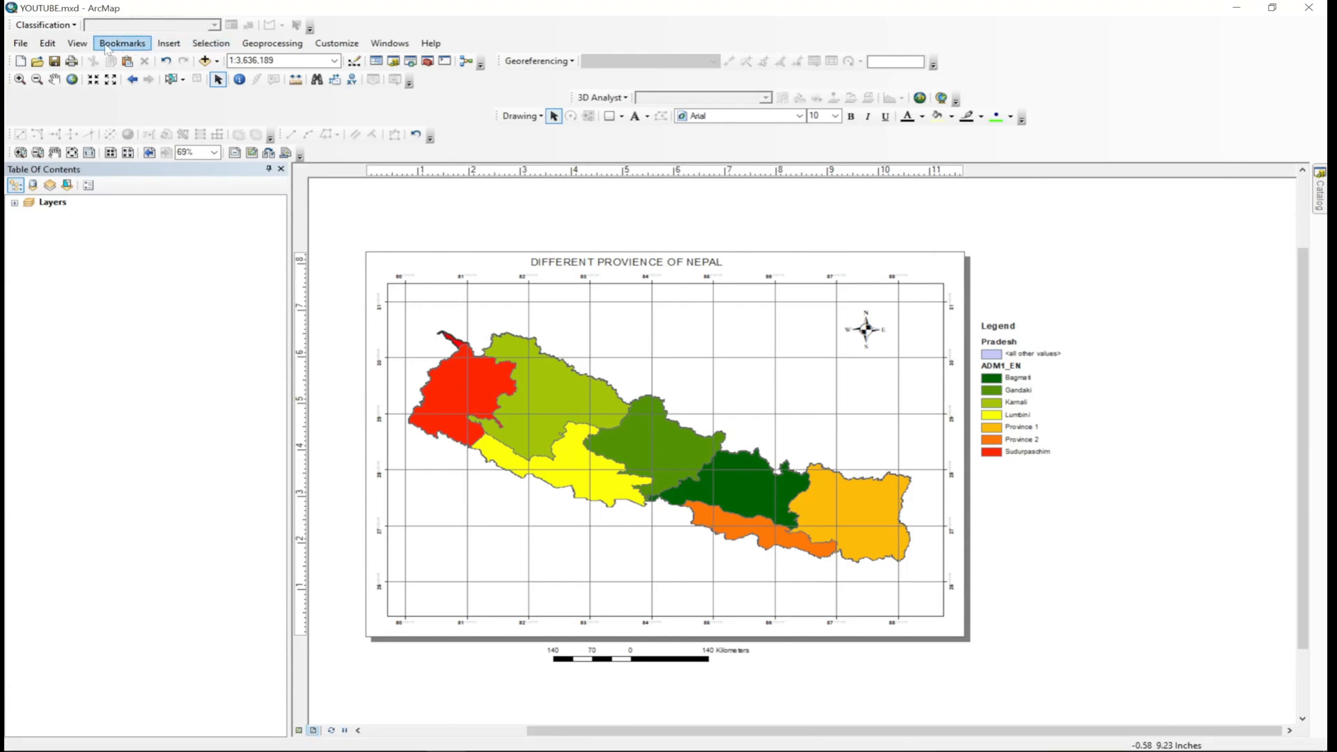
Insert a scale text in the Absolute style and place it centered beneath the scale bar.
left_click(169, 45)
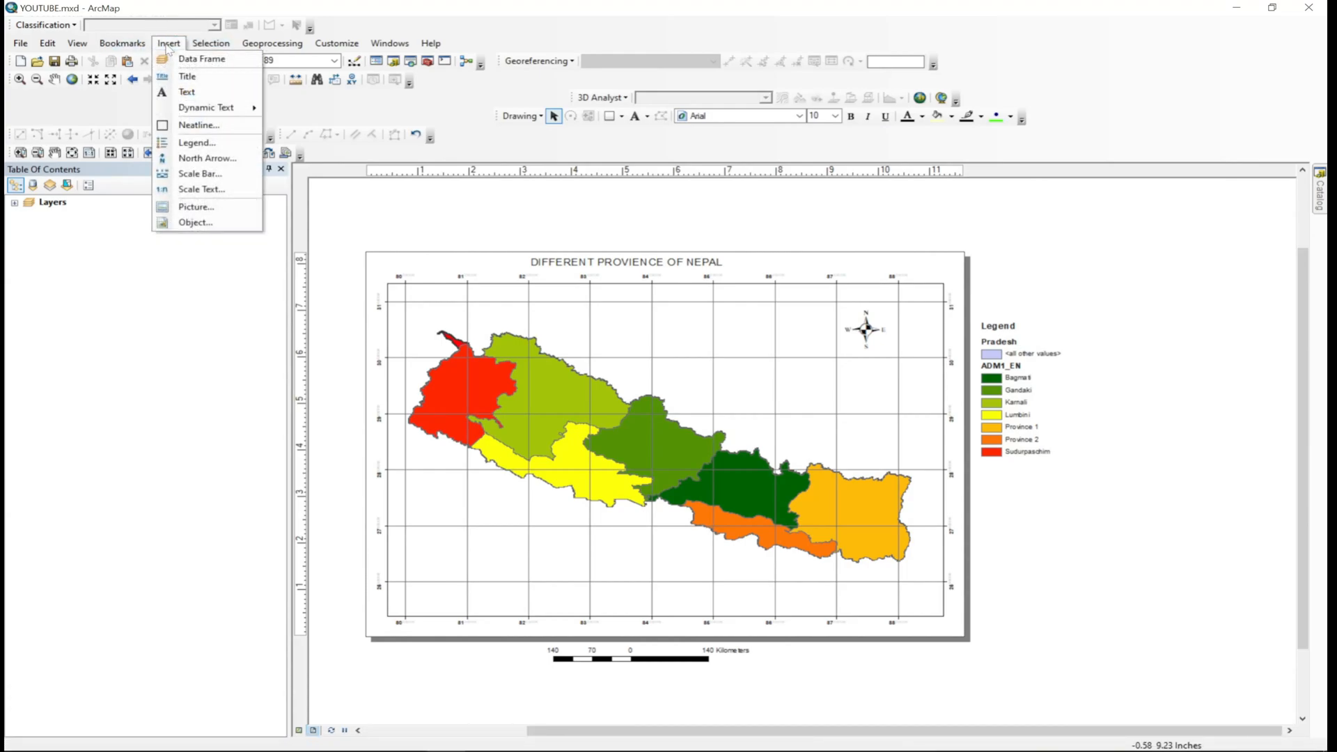
left_click(223, 189)
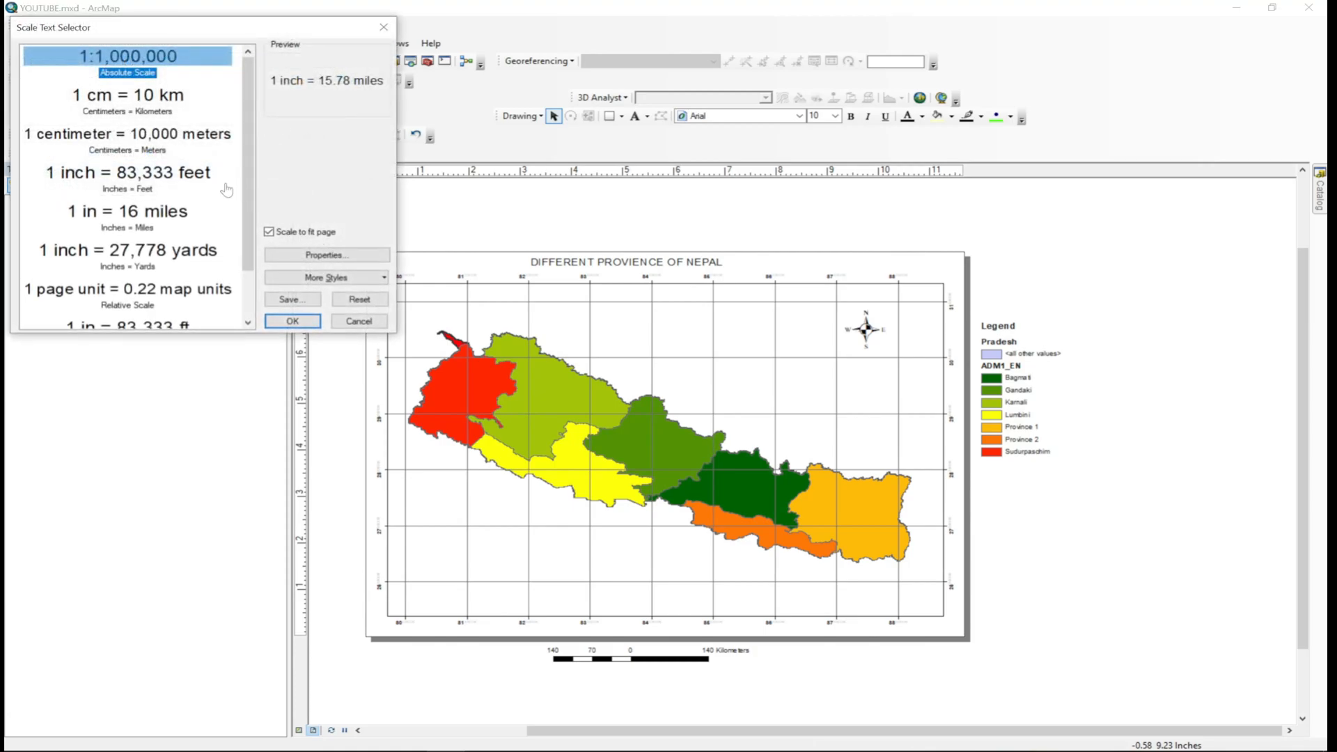
left_click(326, 257)
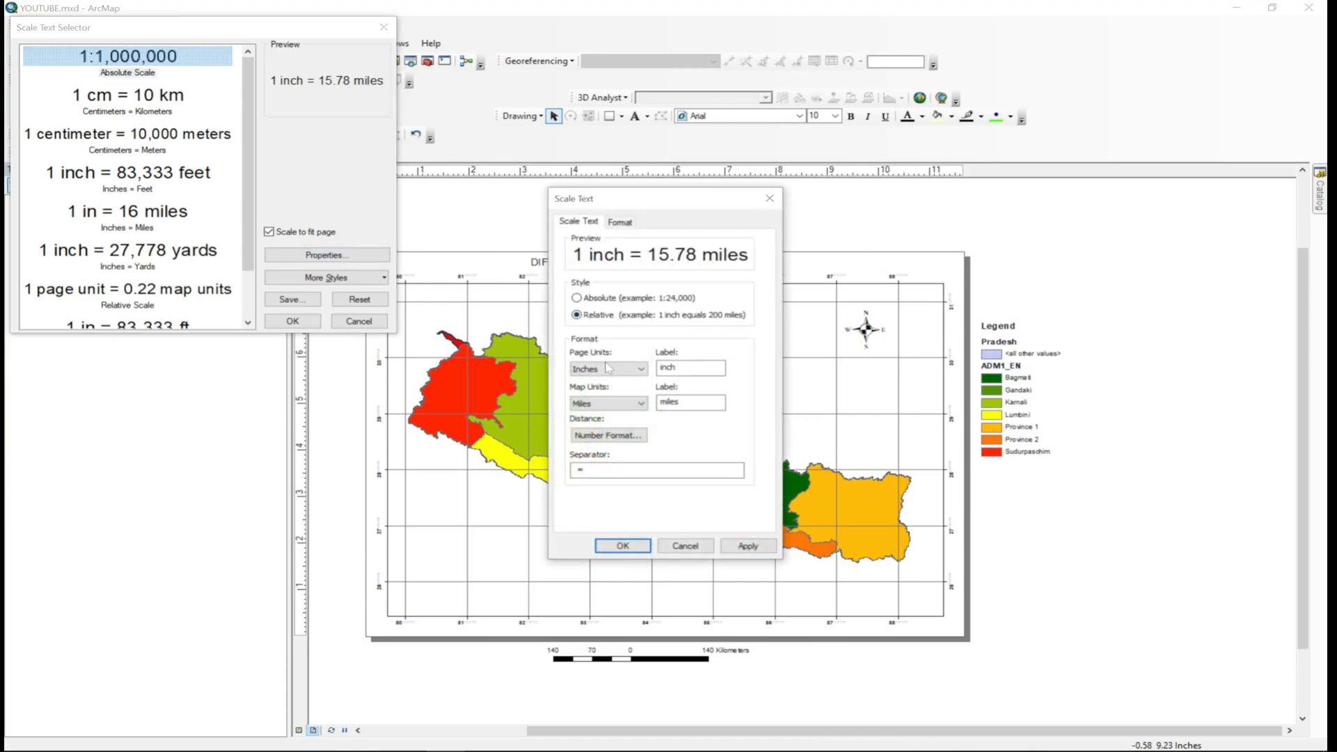
left_click(588, 304)
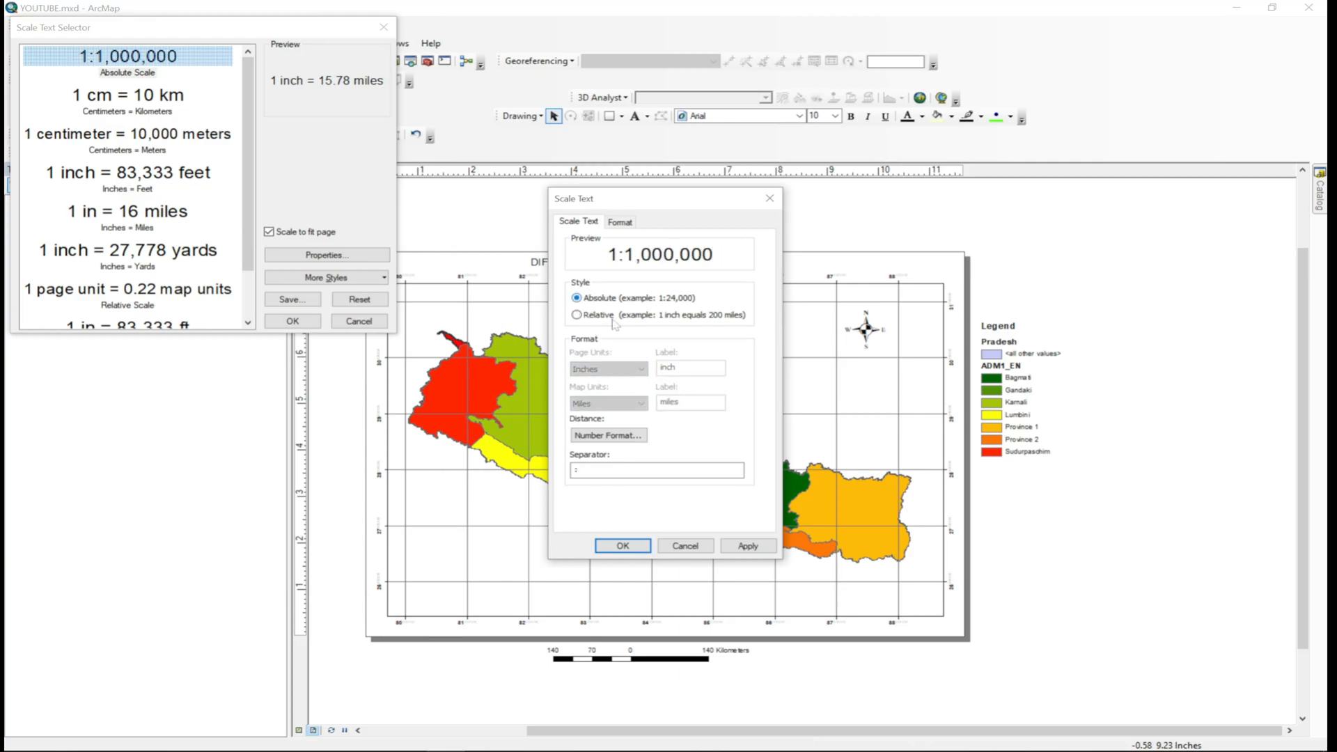
left_click(750, 546)
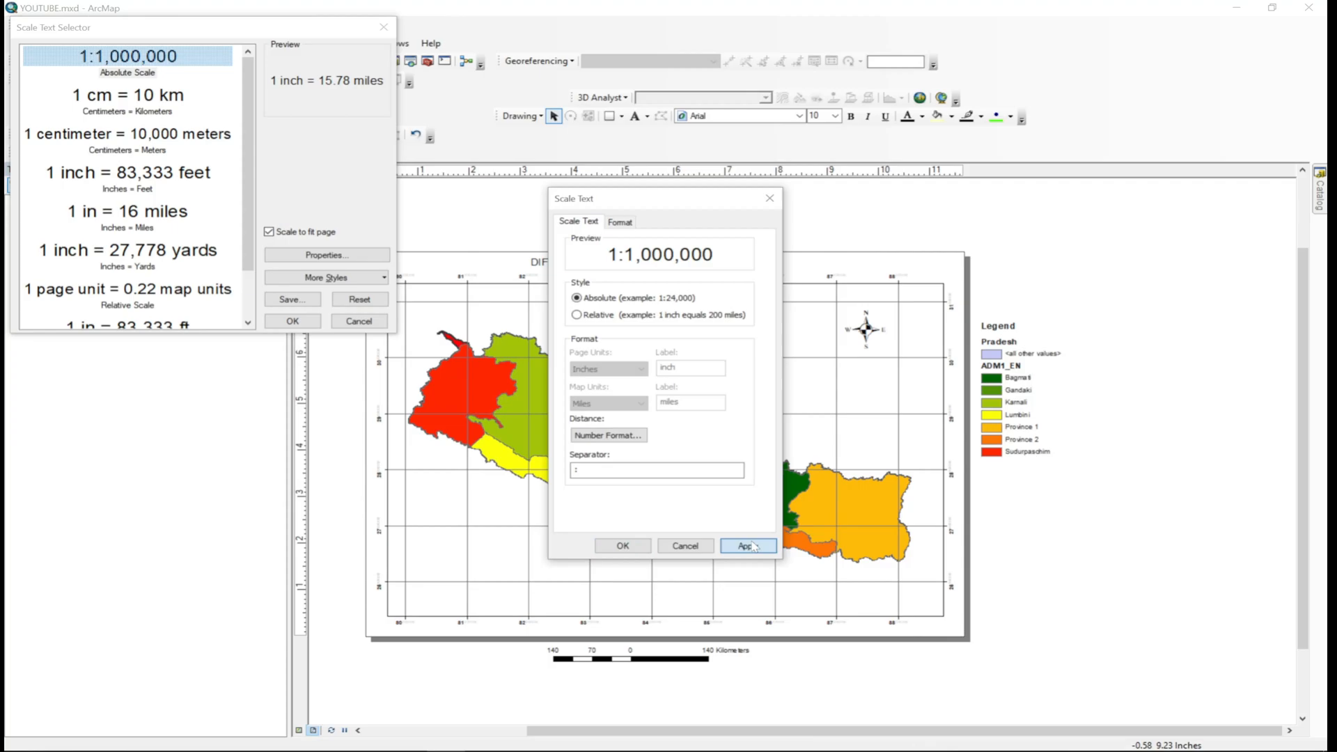
left_click(609, 545)
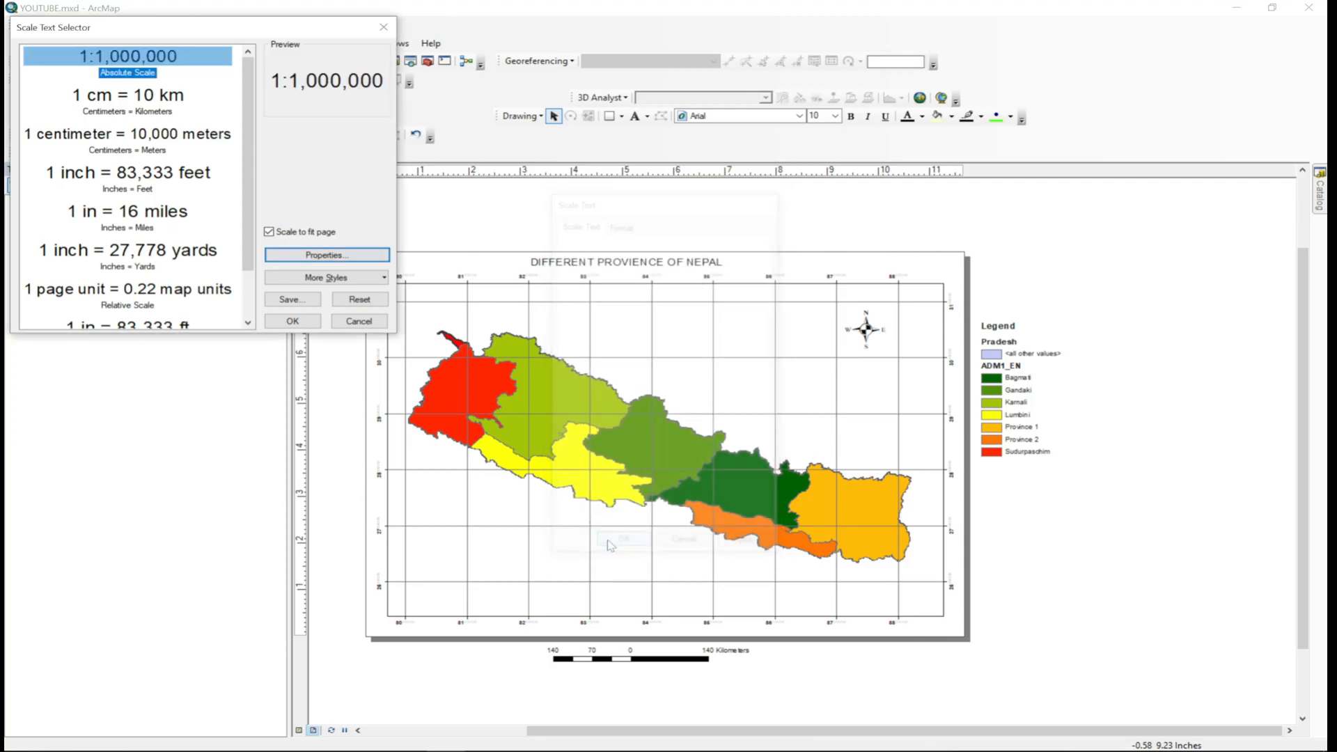
left_click(292, 322)
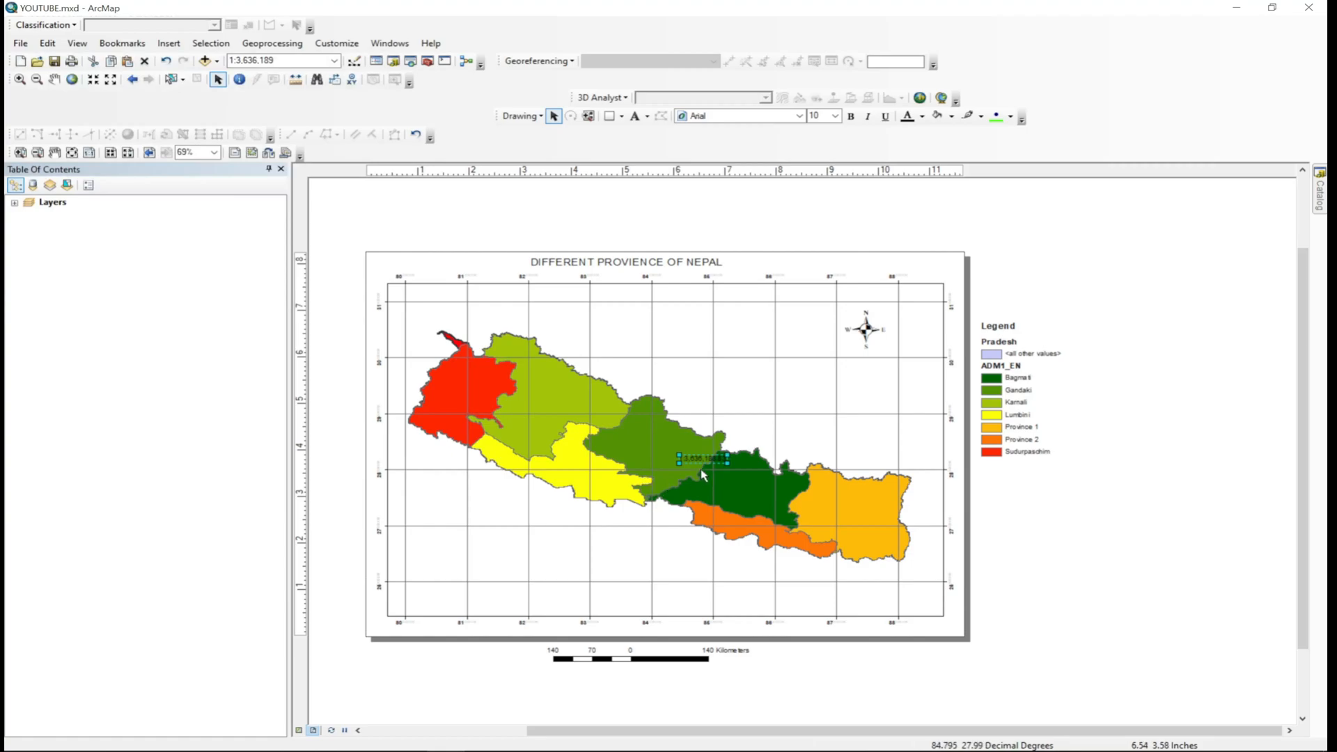
left_click_drag(703, 461, 629, 686)
left_click(736, 686)
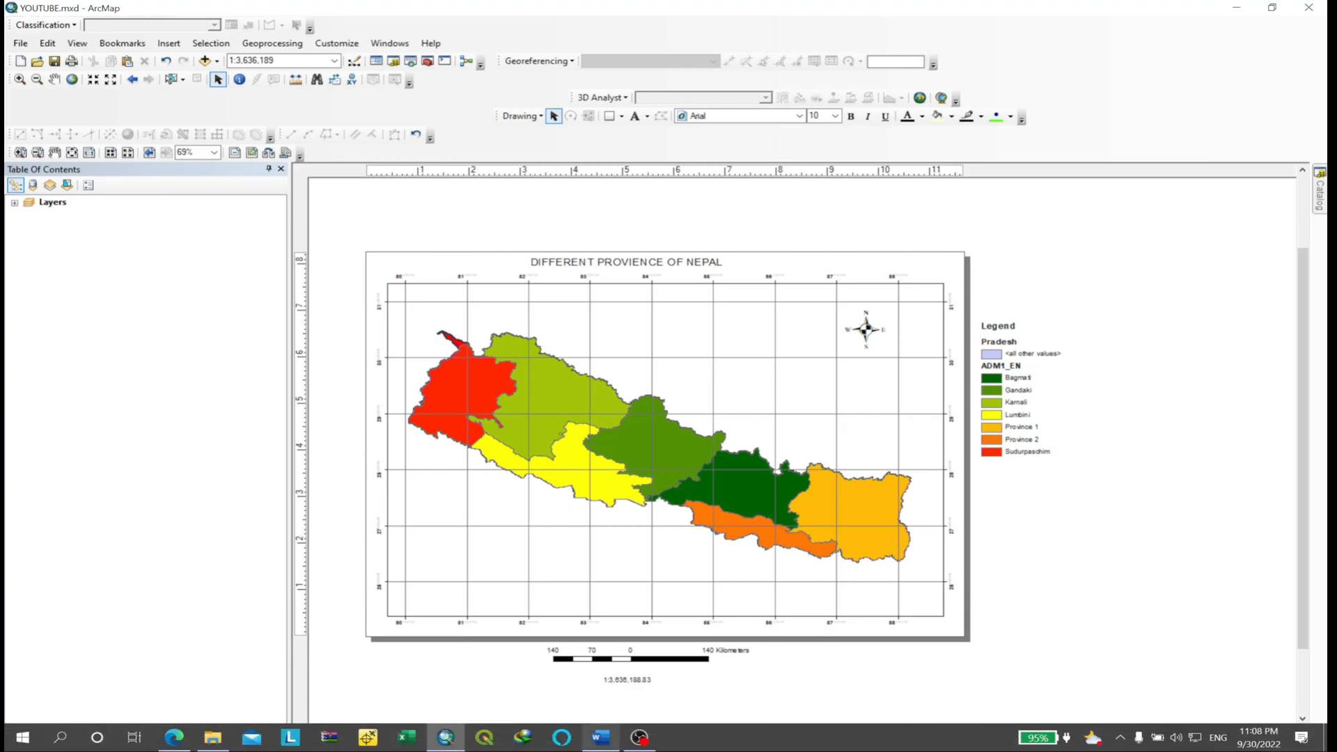
Switch to Word and format the MAP CITATION list item with red font color and yellow highlighting.
mouse_move(601, 738)
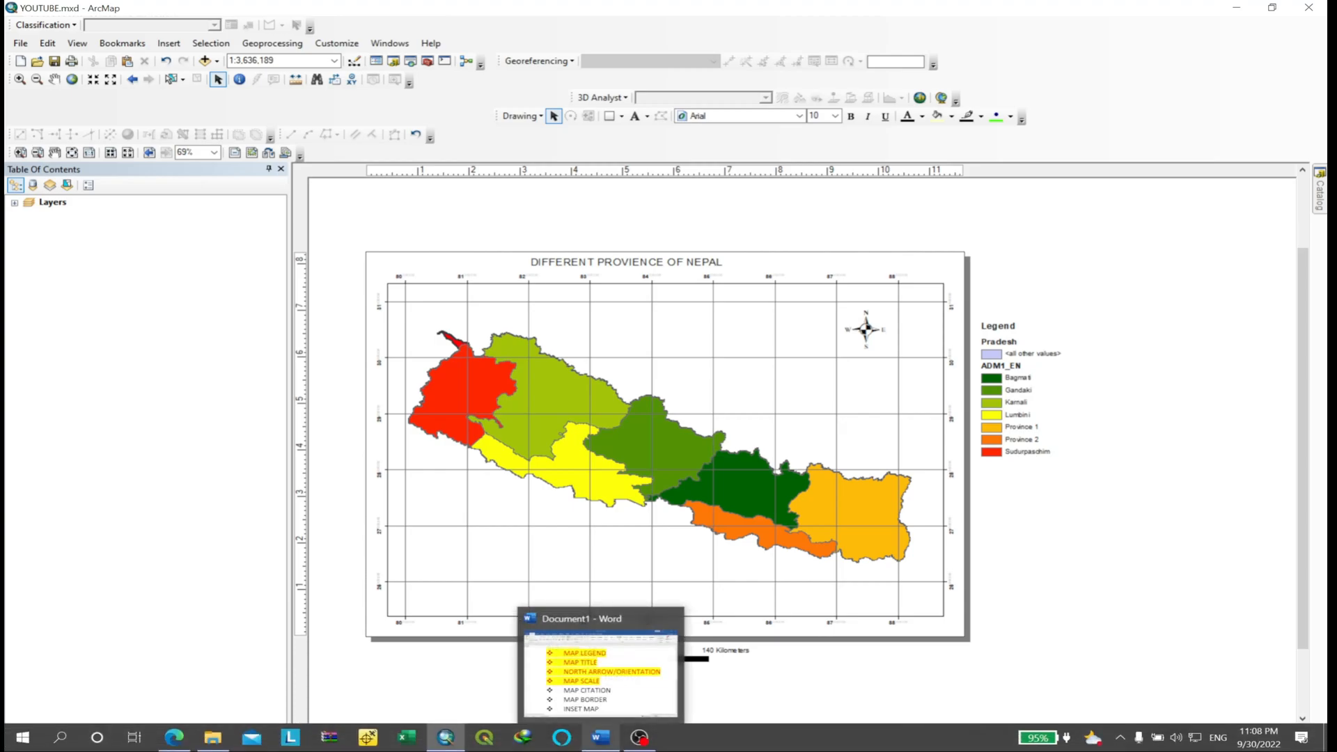
left_click(600, 670)
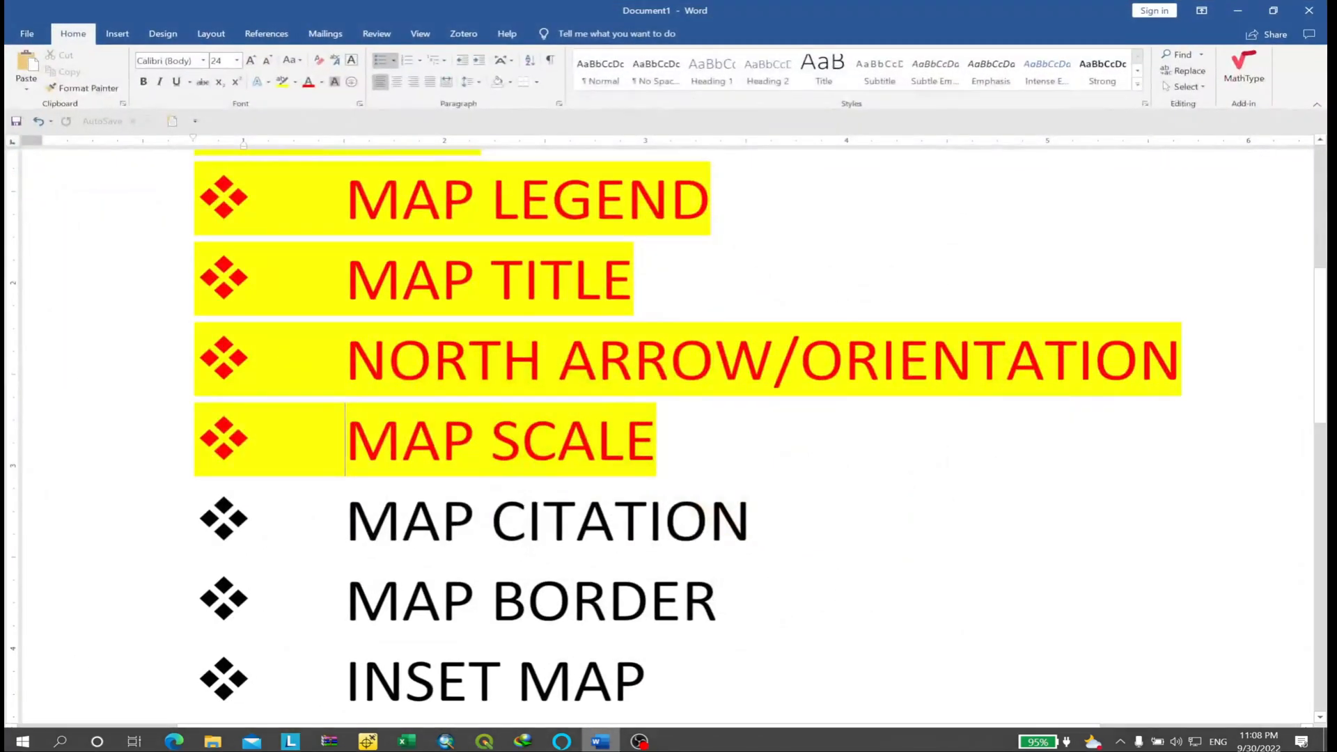
left_click_drag(757, 522, 348, 522)
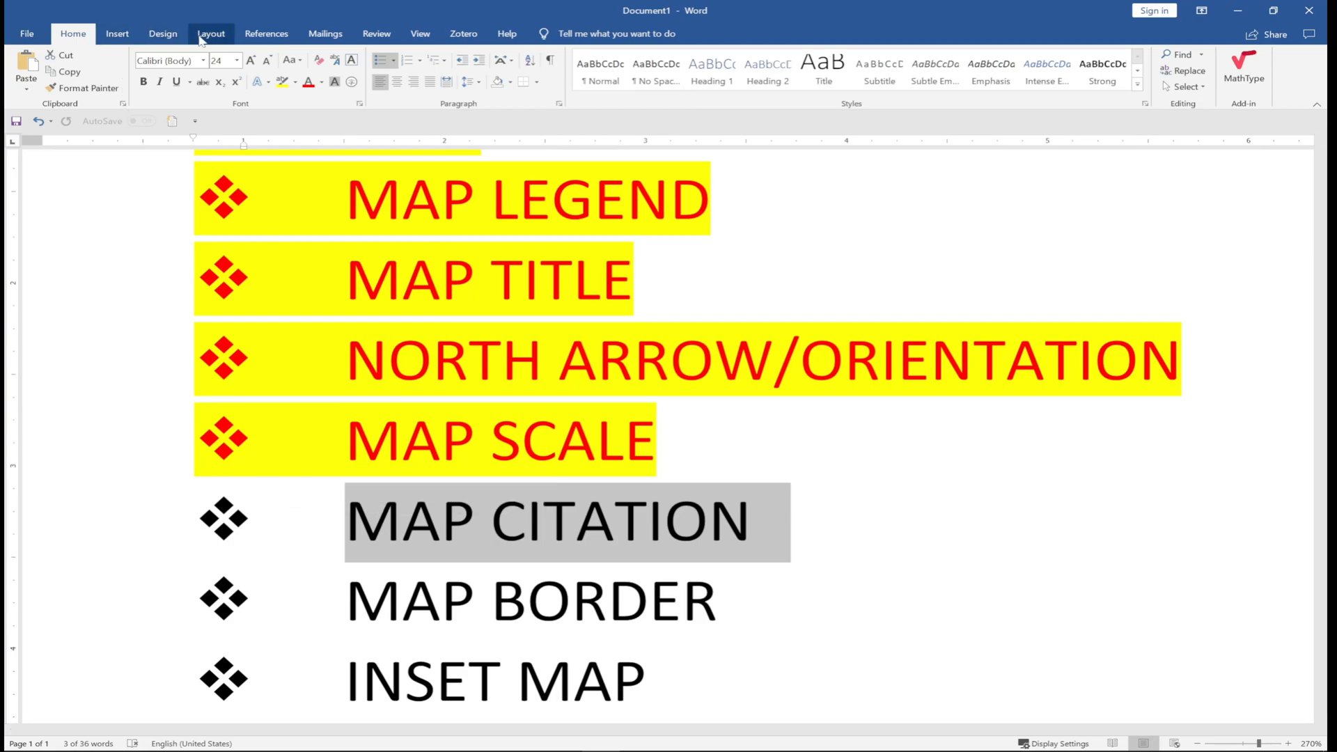
left_click(308, 82)
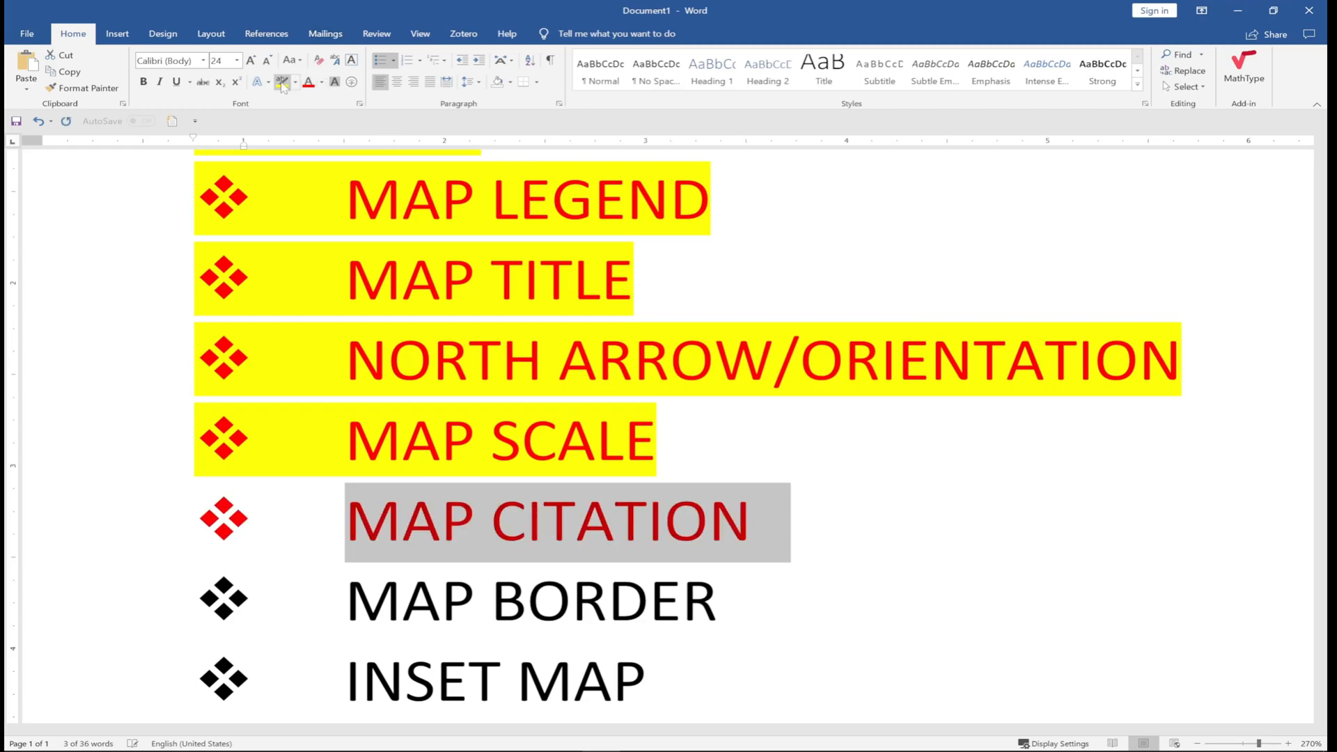
left_click(282, 81)
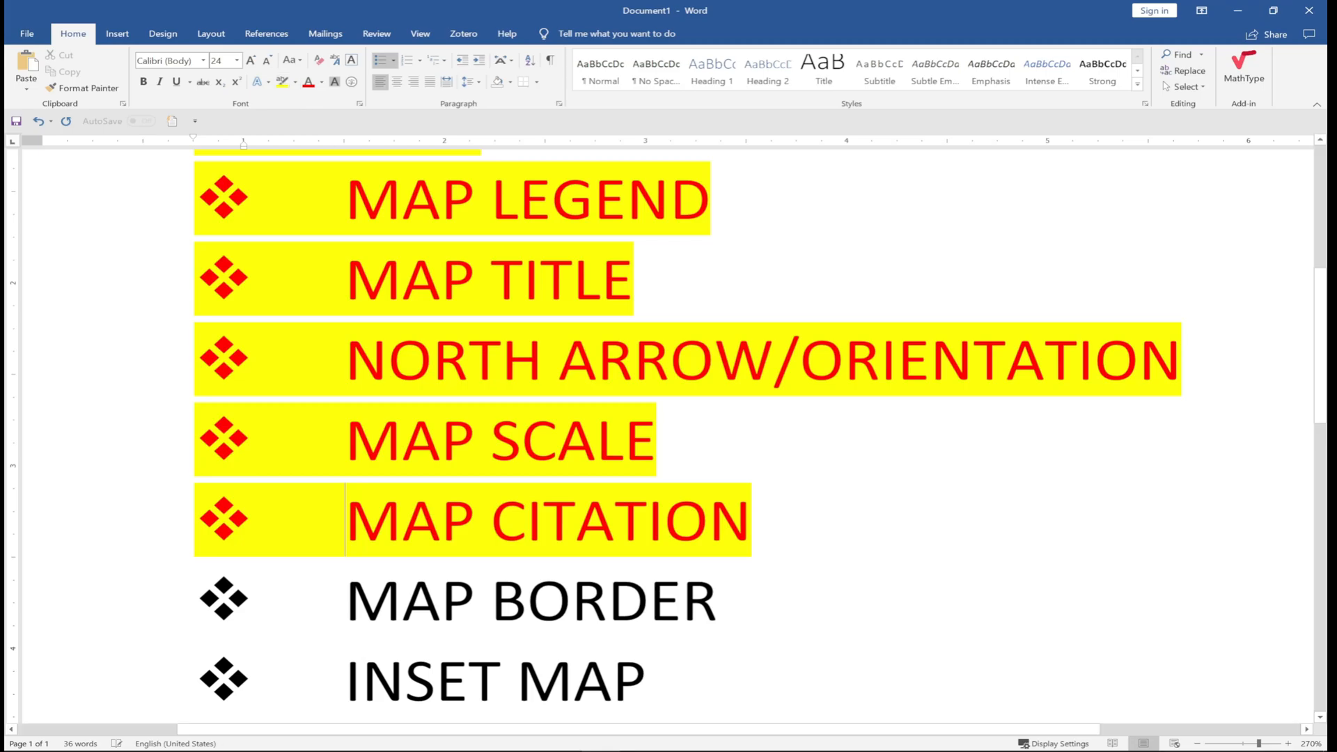
Switch to ArcMap and insert a text element reading SOURCE: off the page, below the legend.
left_click(1241, 10)
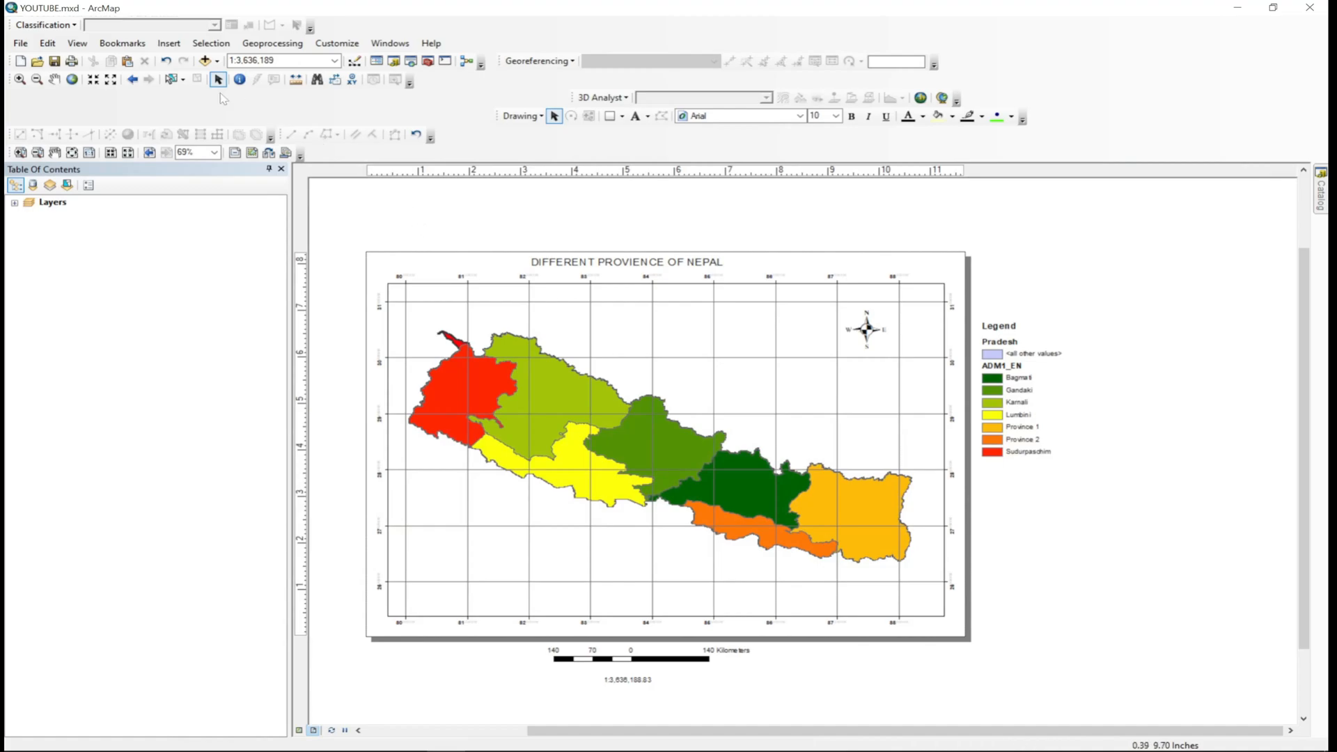
left_click(171, 47)
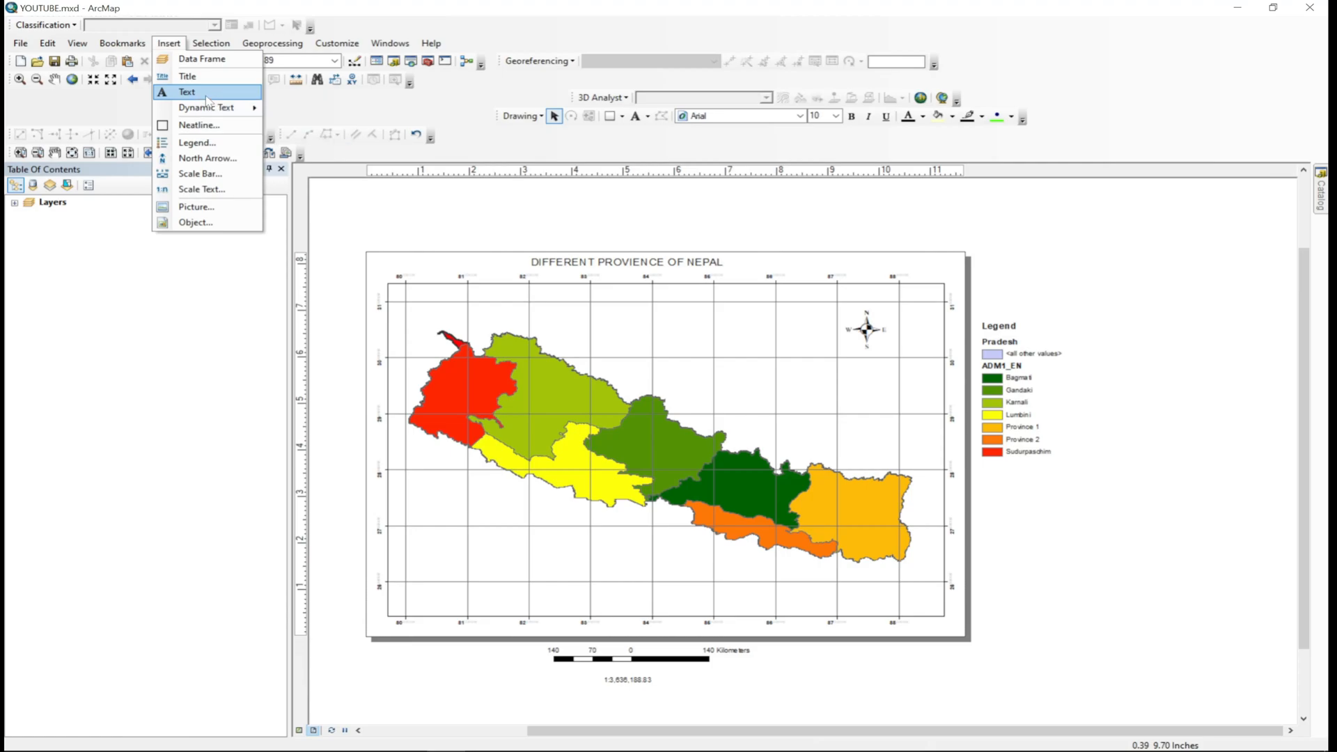
left_click(206, 92)
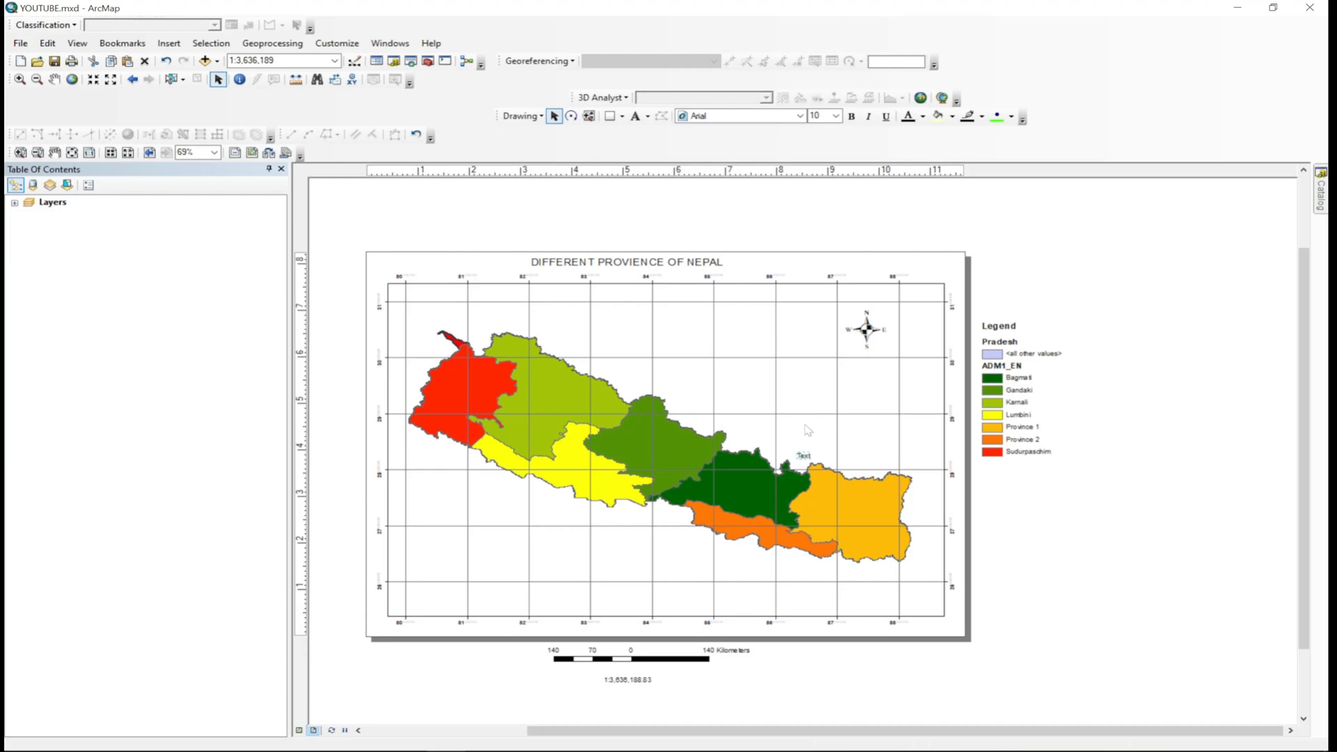
key("BackSpace")
type("SOU")
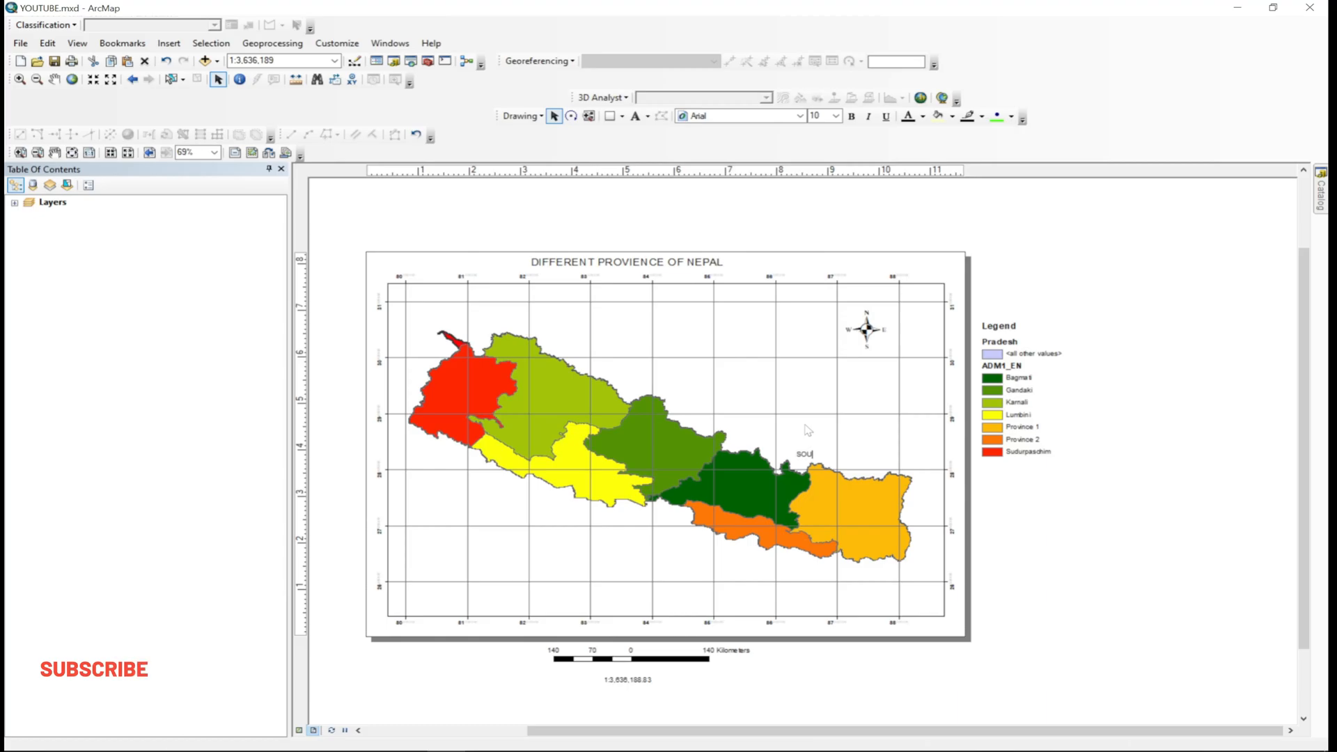
type("R")
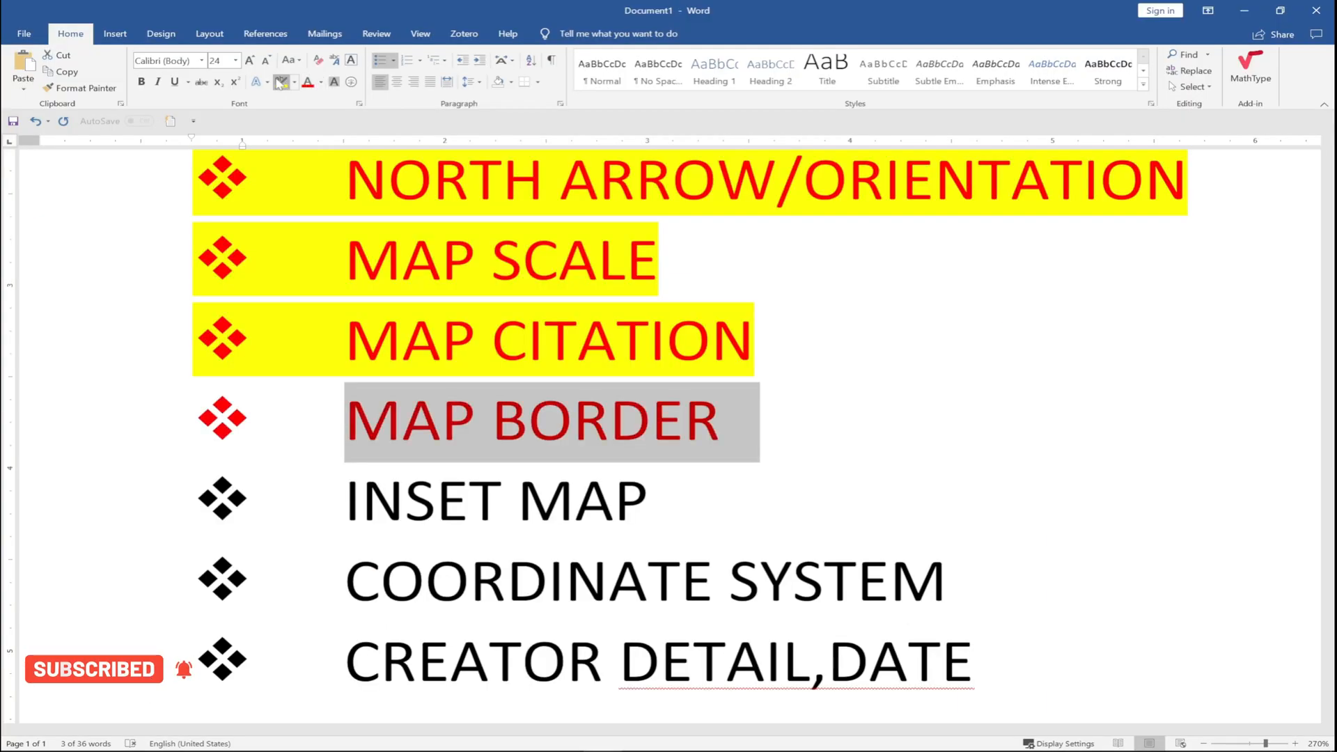
Highlight the MAP BORDER list item yellow in Word, and insert a neatline around all elements with a 10 pt gap in ArcMap.
left_click(280, 83)
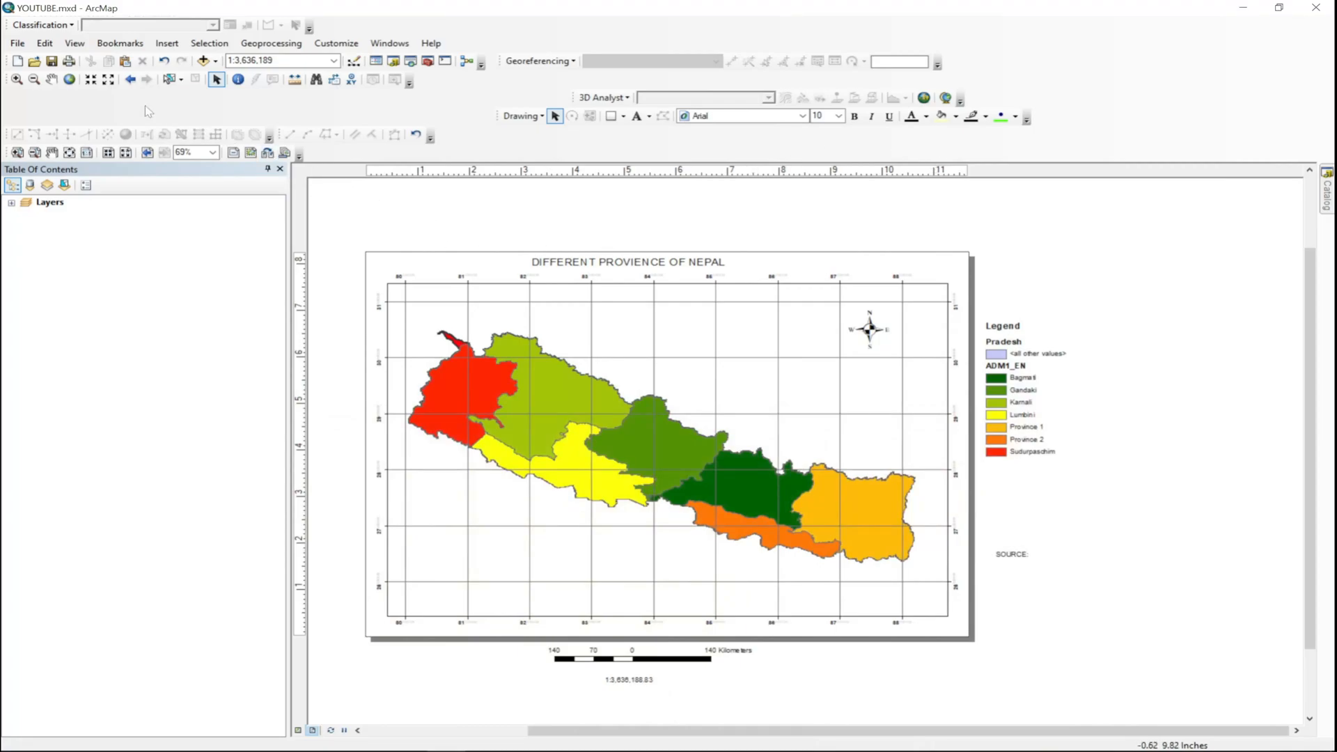
left_click(169, 45)
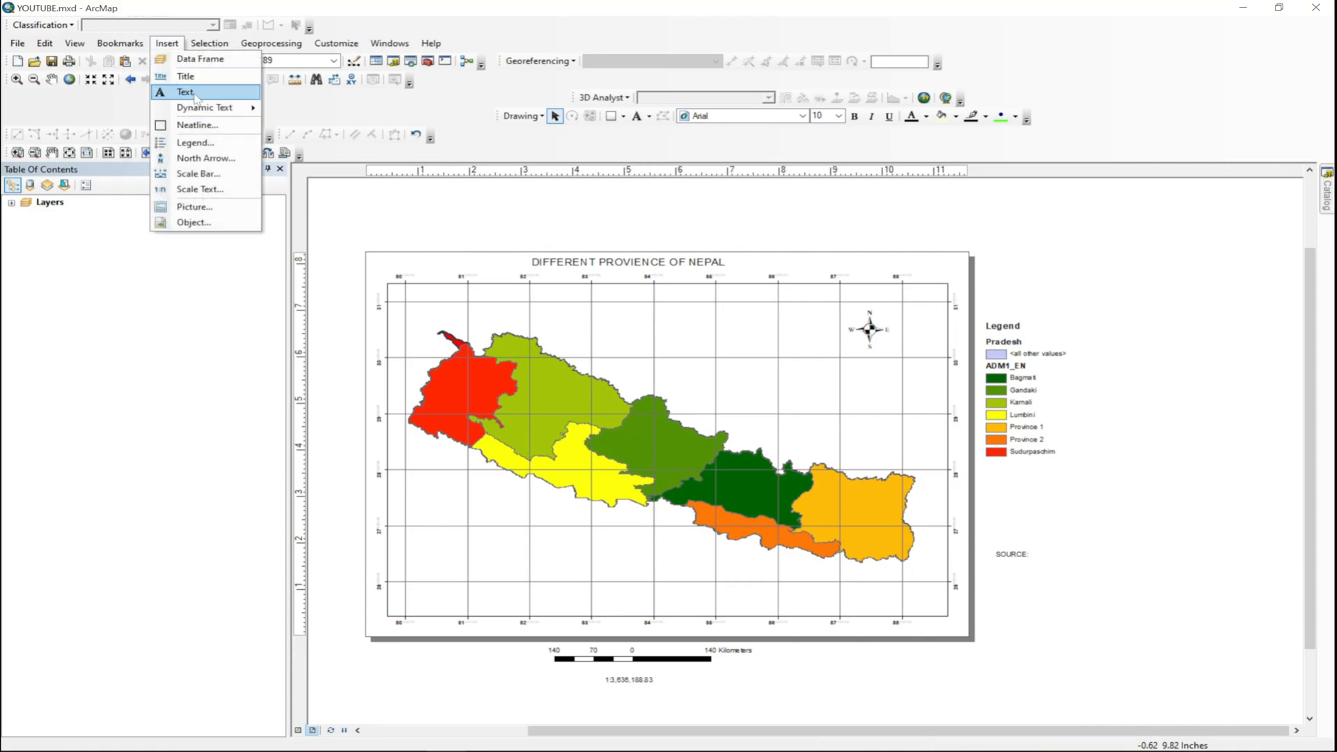
left_click(210, 129)
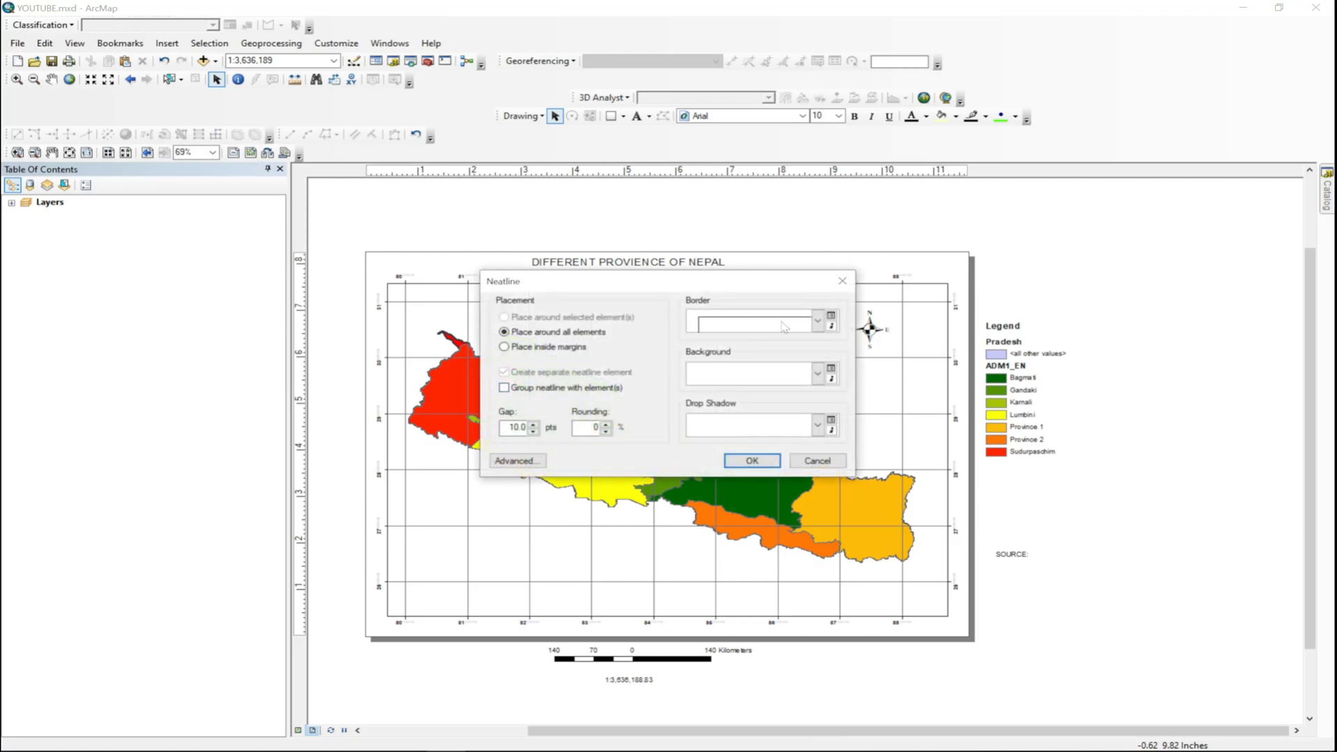
left_click(753, 462)
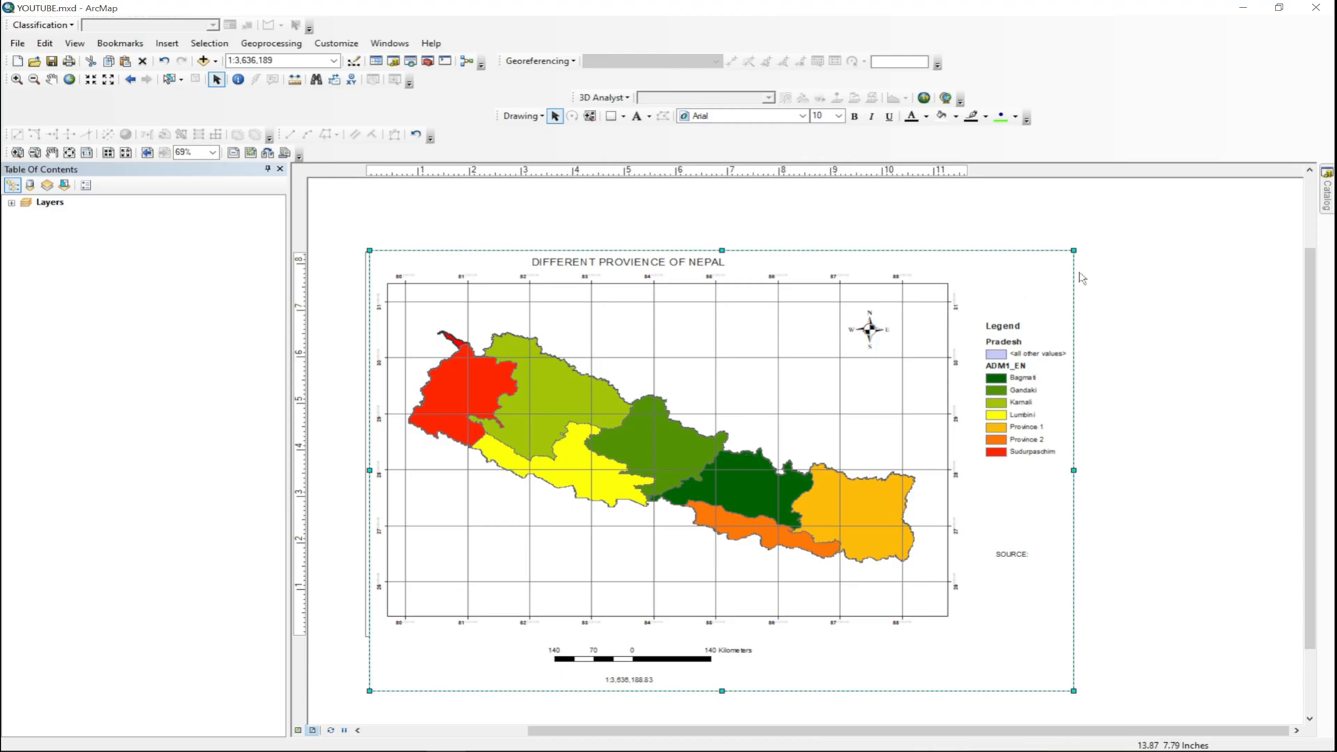
Shrink the neatline so that it encloses only the map data frame and its grid labels inside the page.
mouse_move(1074, 249)
left_mouse_down()
mouse_move(1024, 259)
mouse_move(1069, 250)
left_mouse_up()
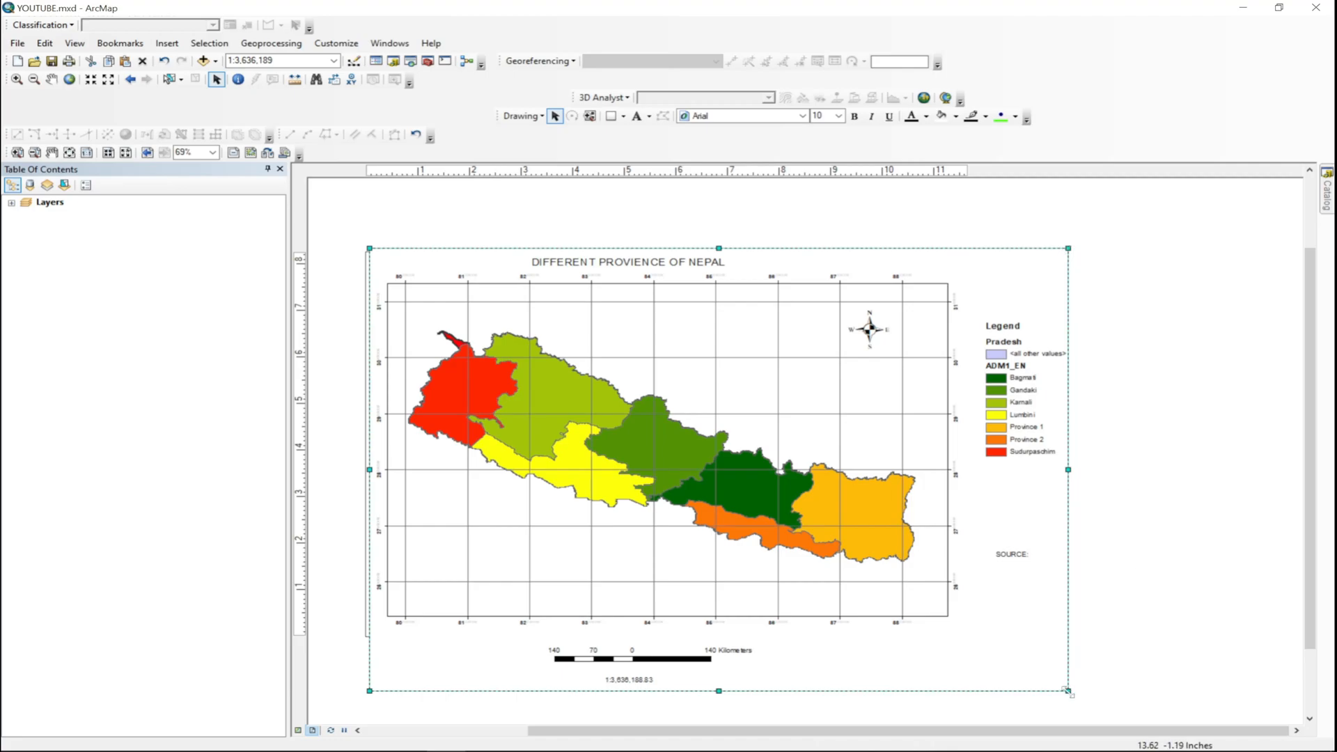
left_click_drag(1058, 654, 1052, 638)
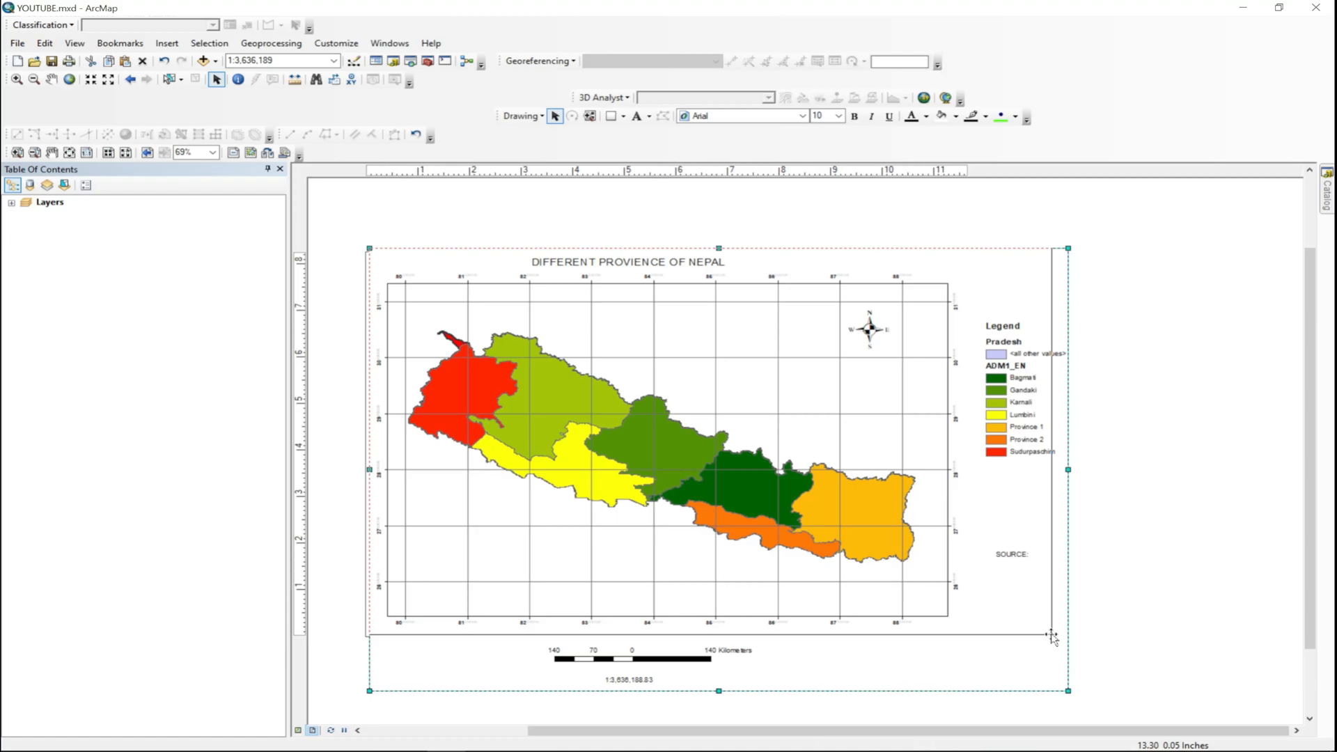
left_click_drag(1052, 636, 951, 638)
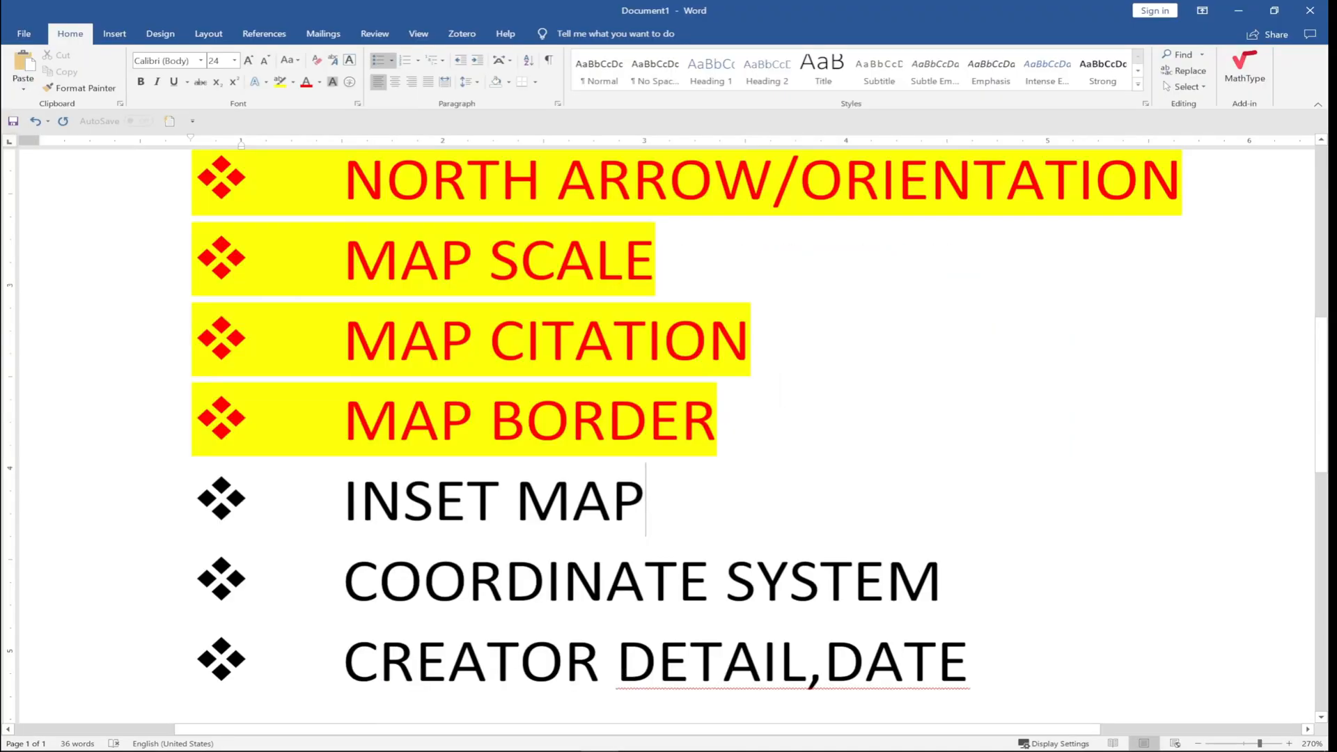
Format the INSET MAP list item in Word with red font color and yellow highlighting.
left_click_drag(646, 501, 345, 500)
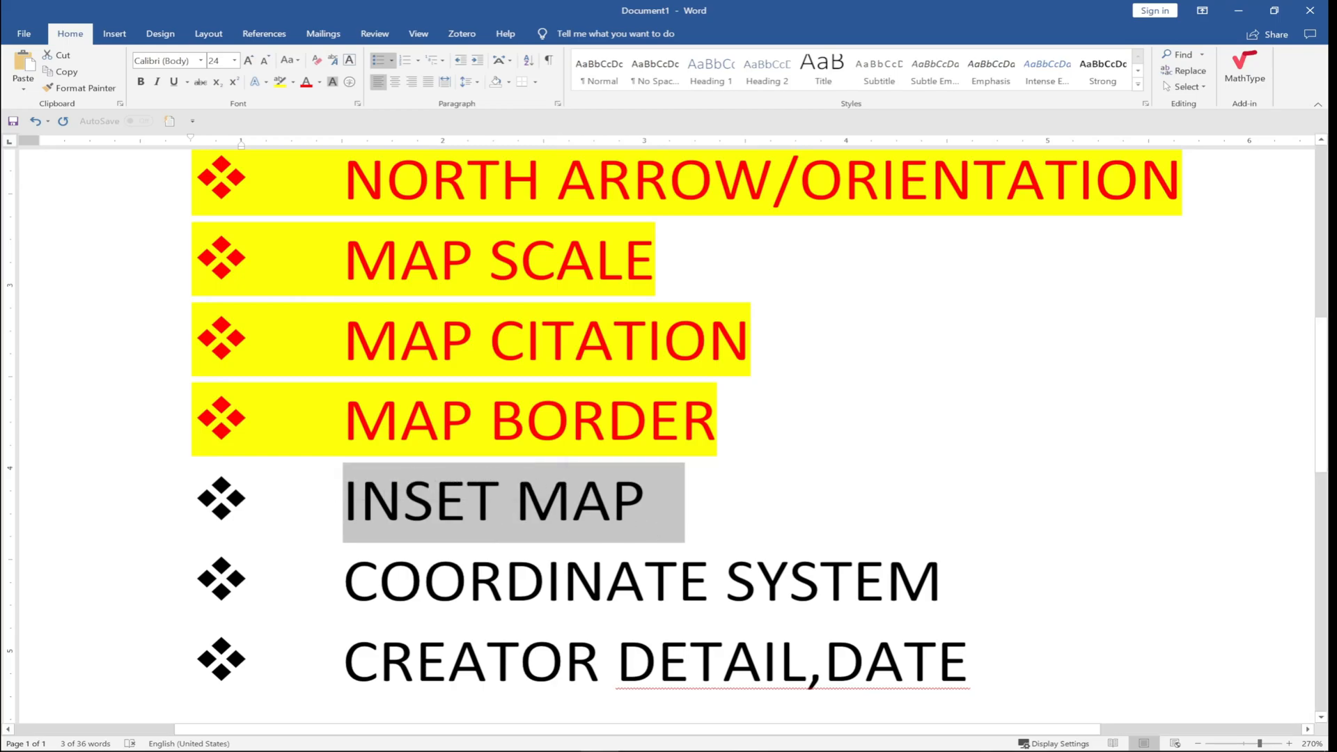
left_click(305, 81)
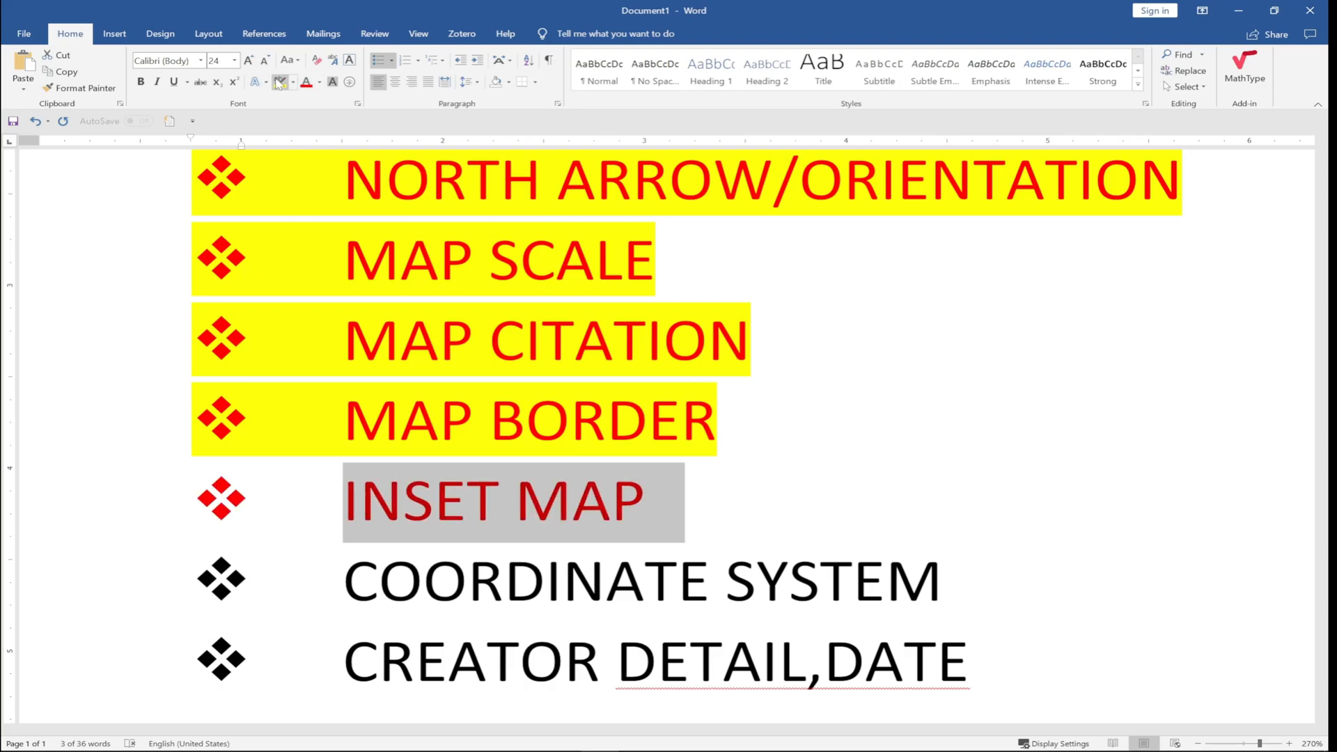
left_click(279, 82)
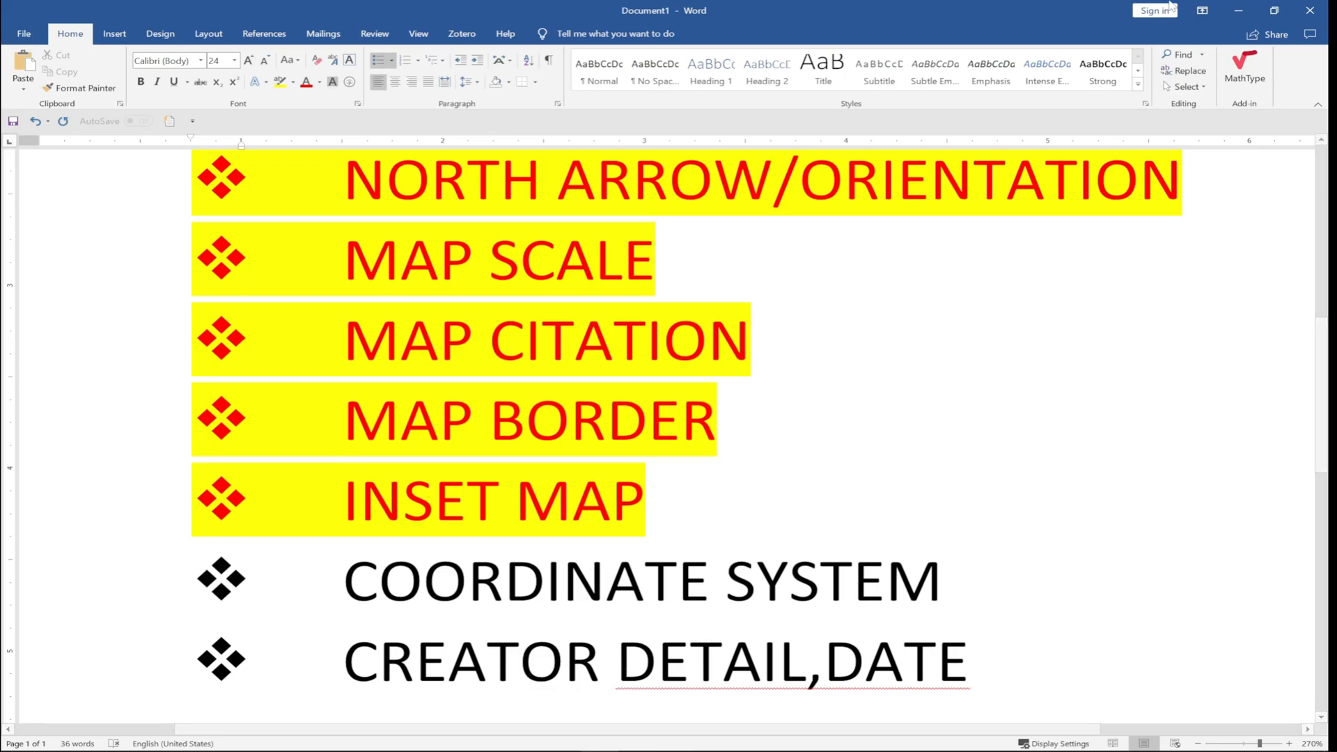
Switch to ArcMap, insert a new data frame into the layout and select it in the table of contents.
left_click(1234, 9)
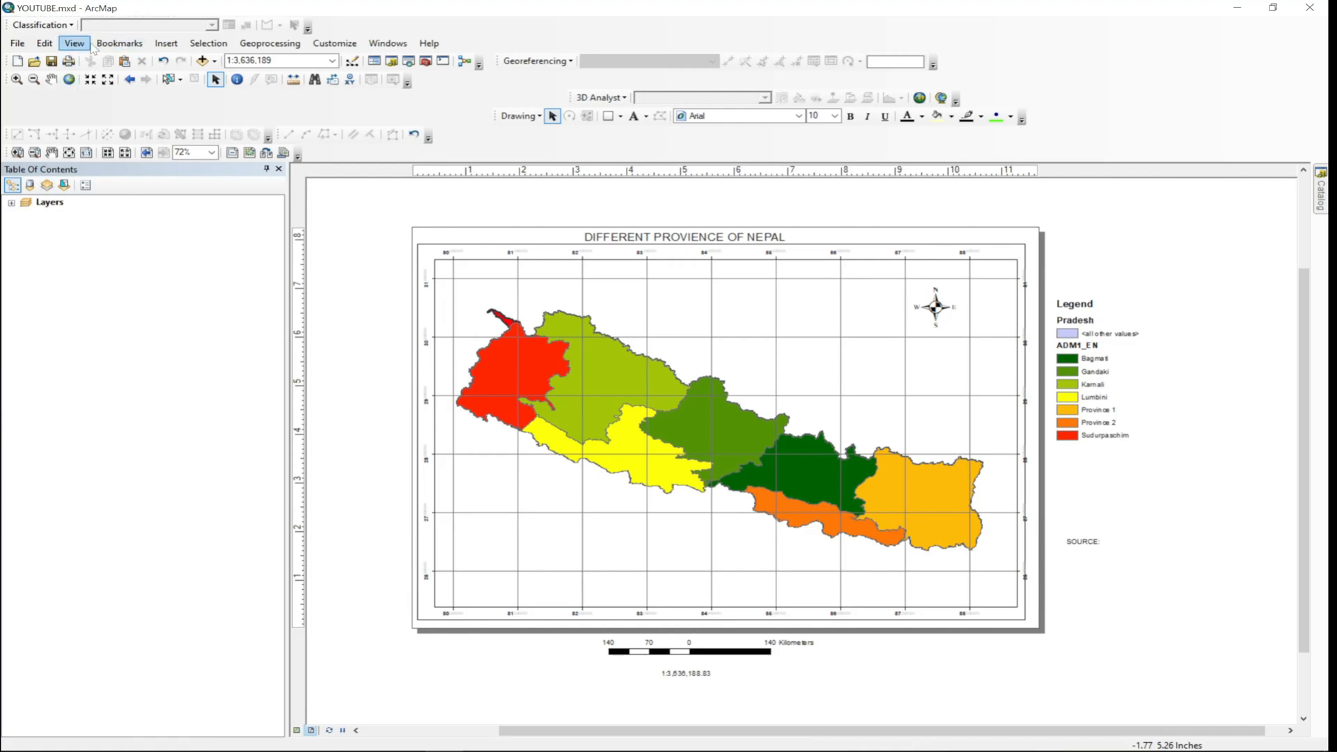
left_click(163, 44)
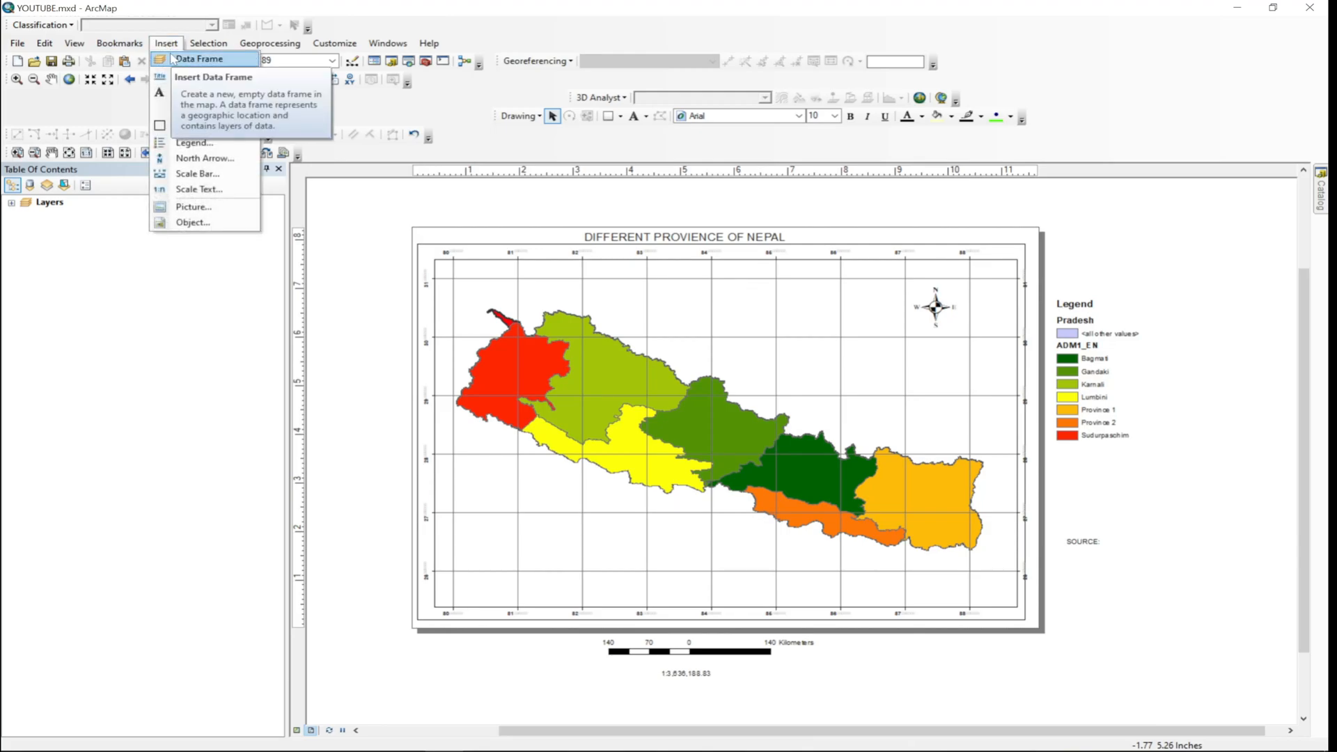
left_click(172, 59)
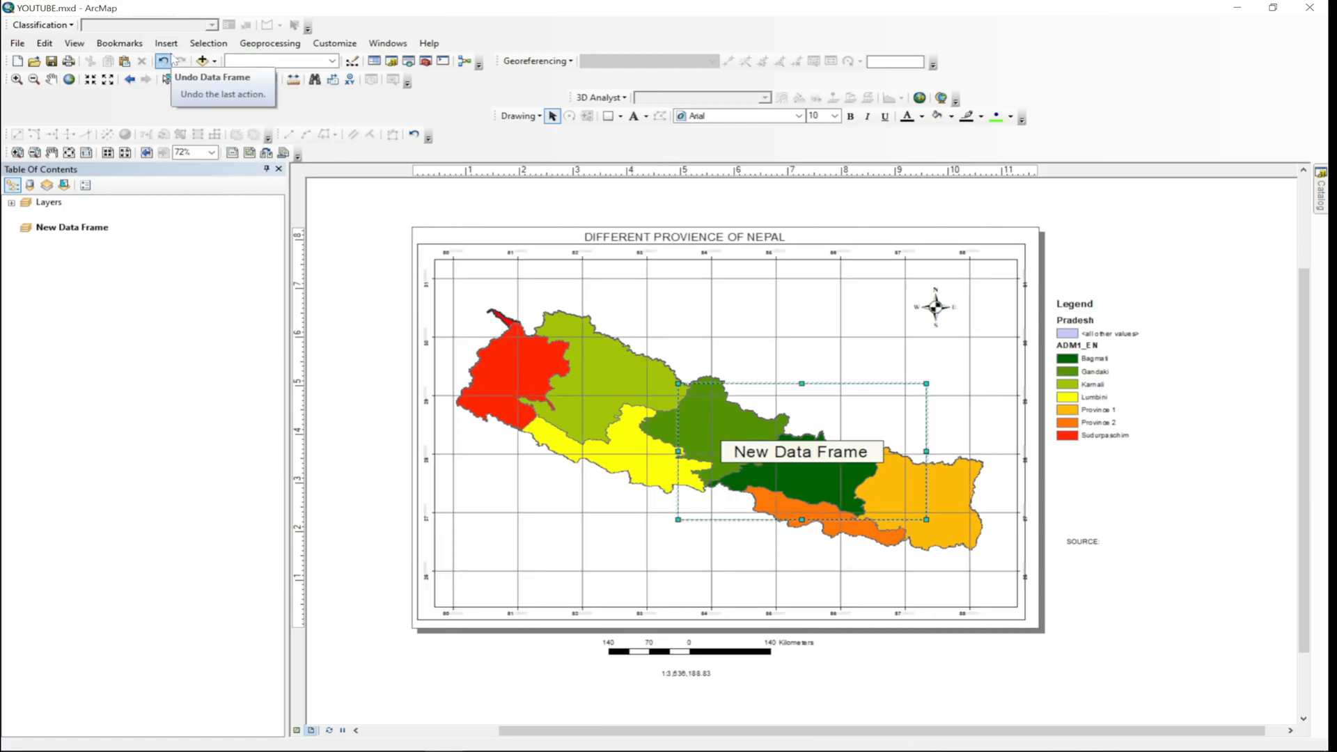
left_click(43, 234)
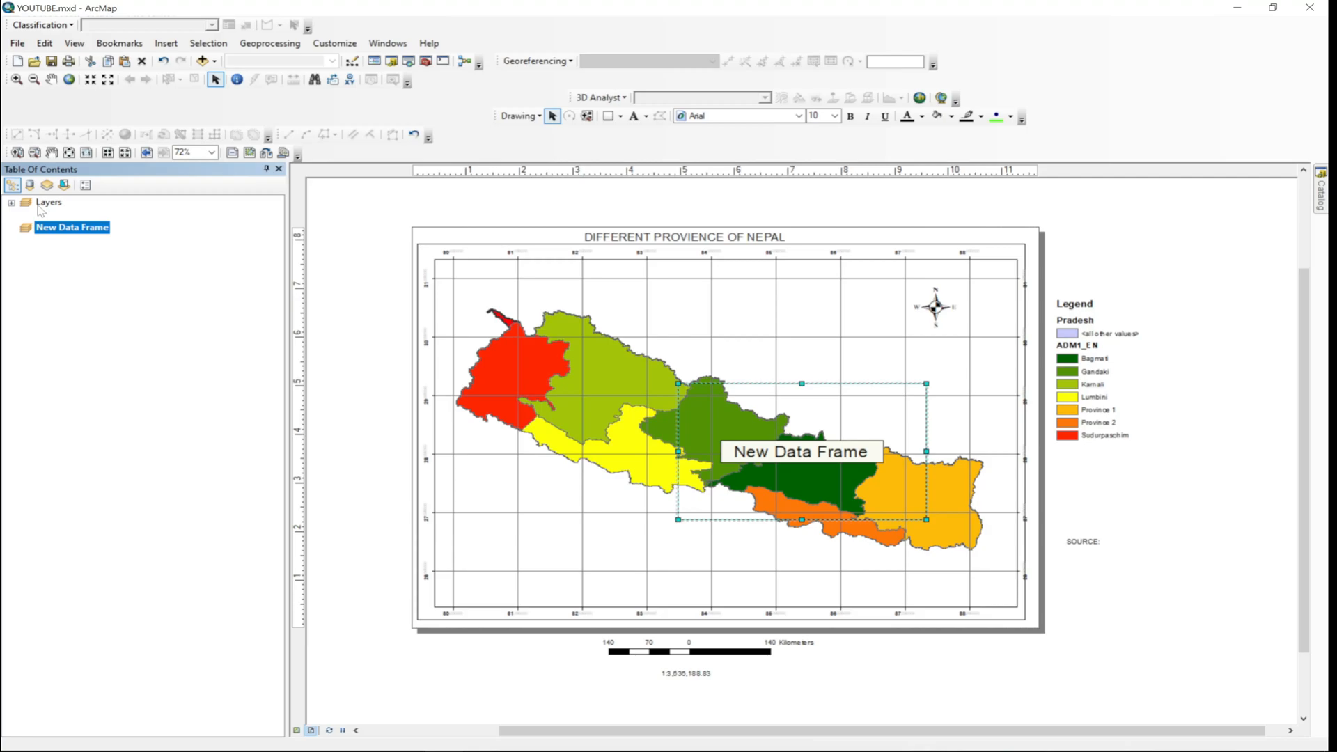
Copy the NEPAL BOUNDARY layer from the Layers data frame and paste it into the new data frame.
left_click(39, 206)
right_click(39, 208)
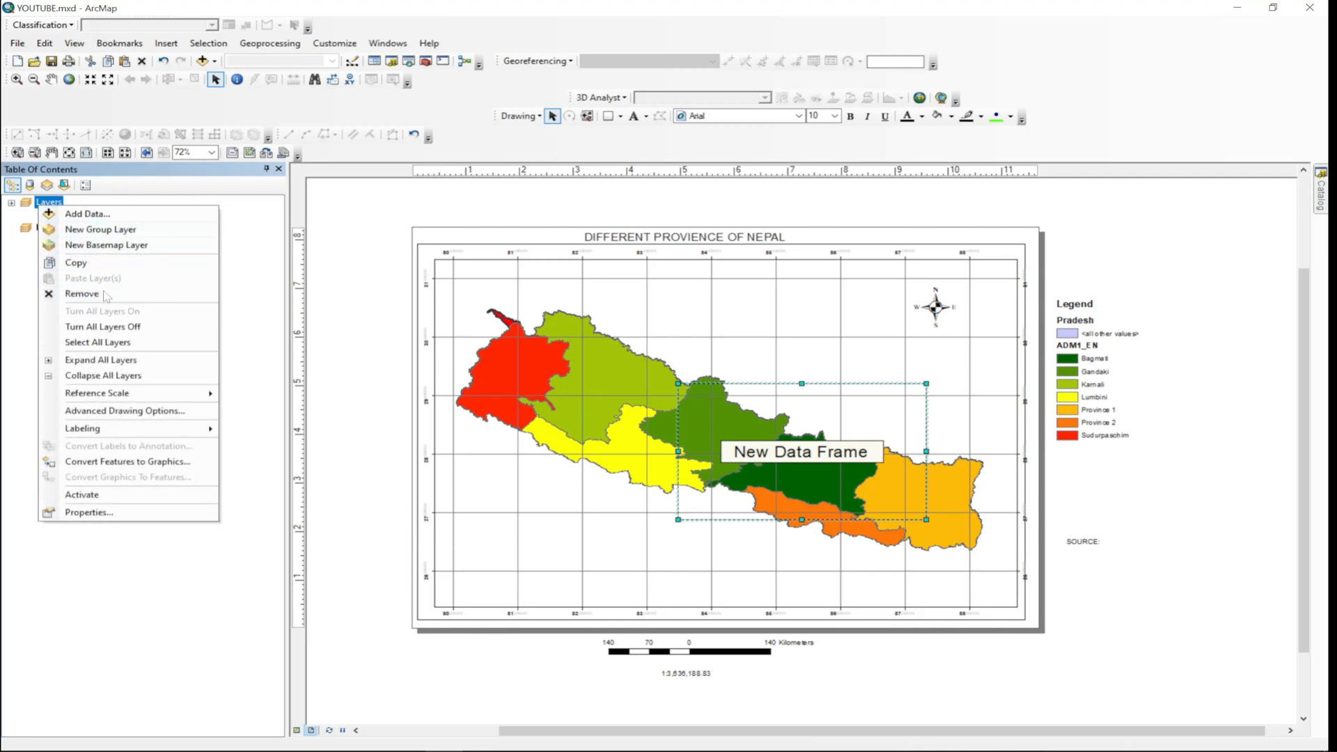
left_click(11, 204)
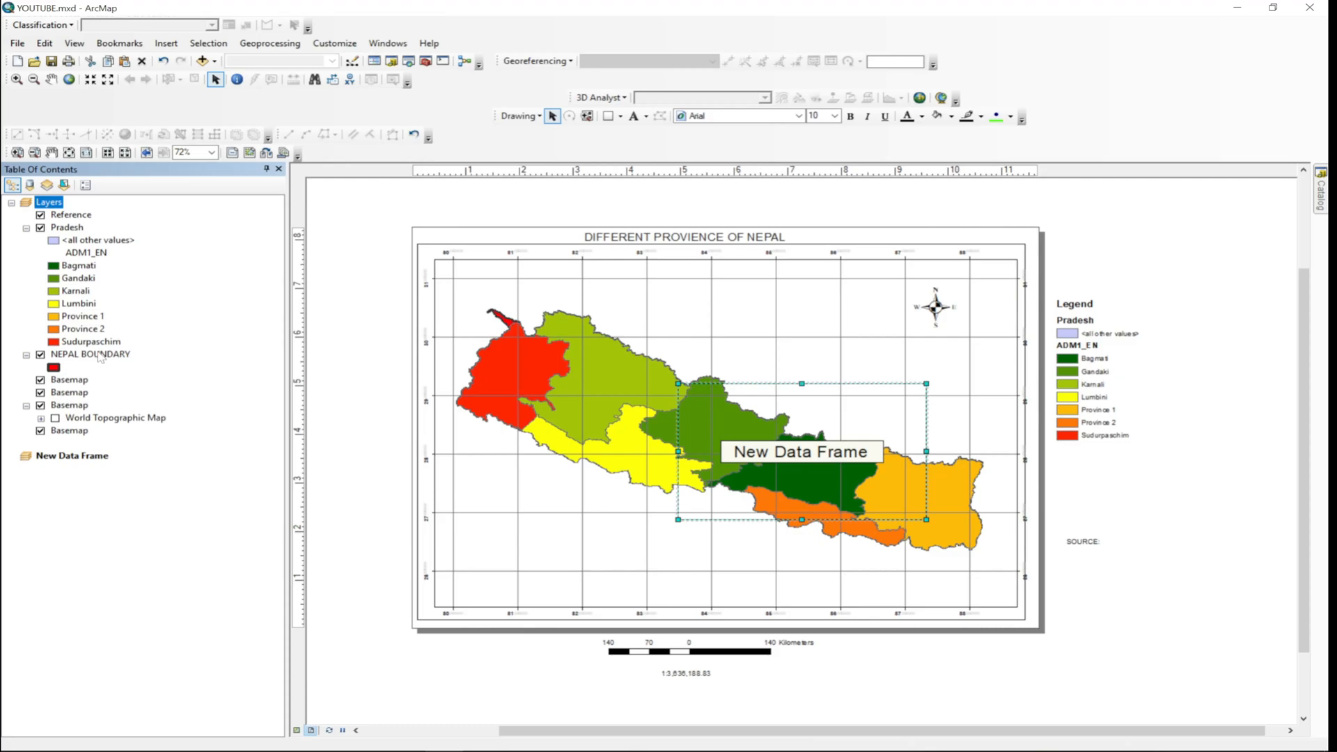
right_click(53, 232)
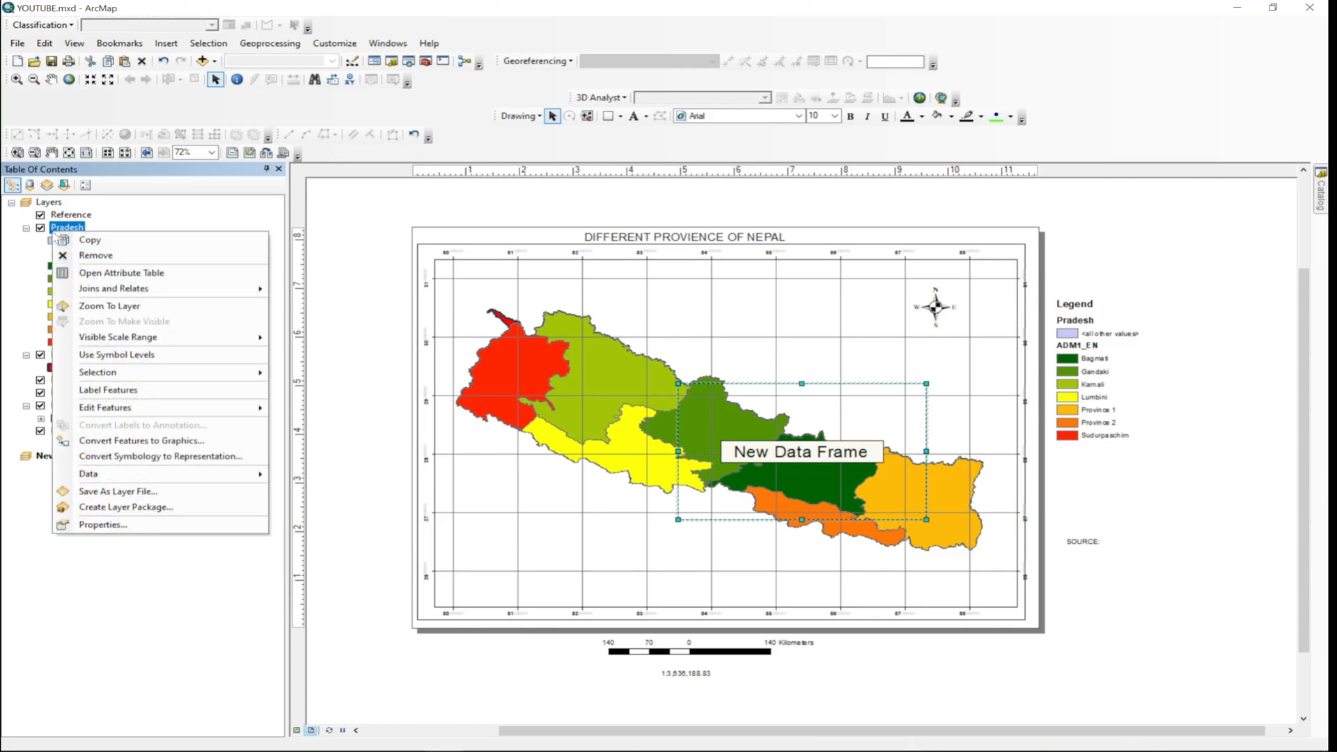
left_click(39, 319)
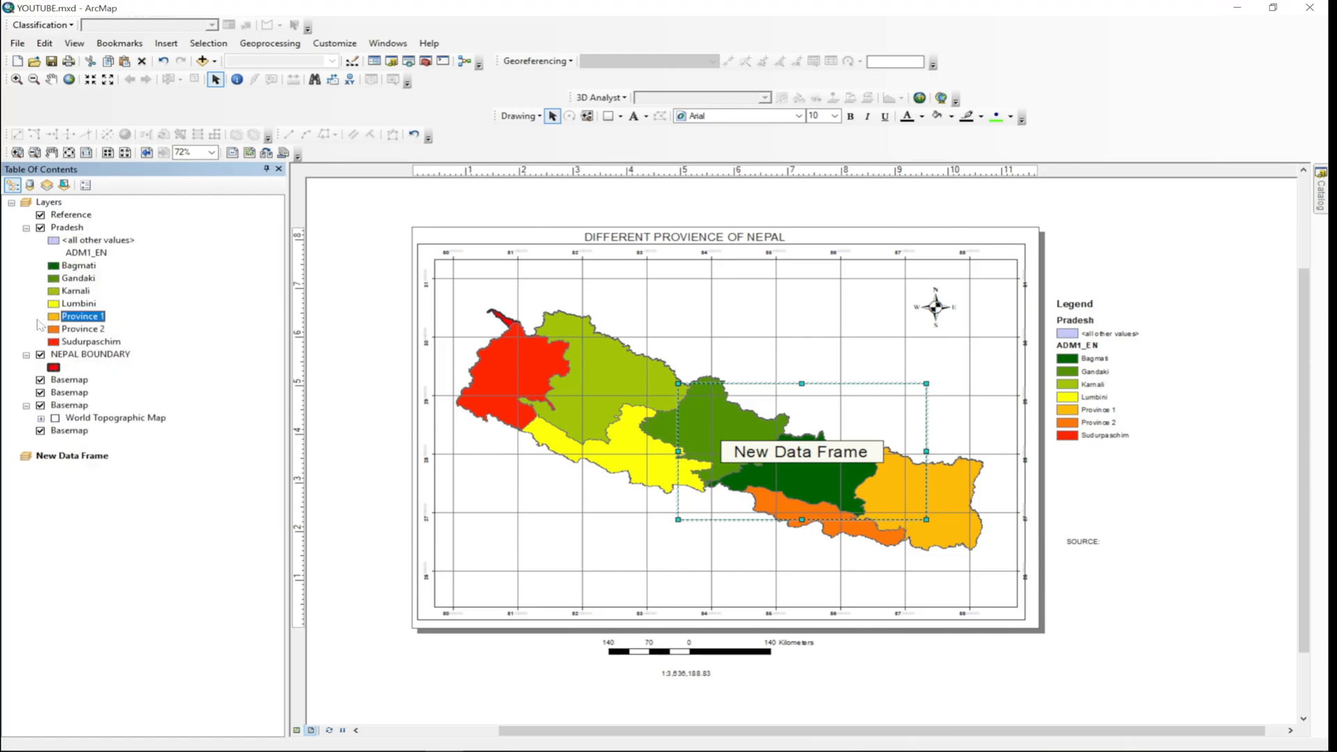
right_click(78, 358)
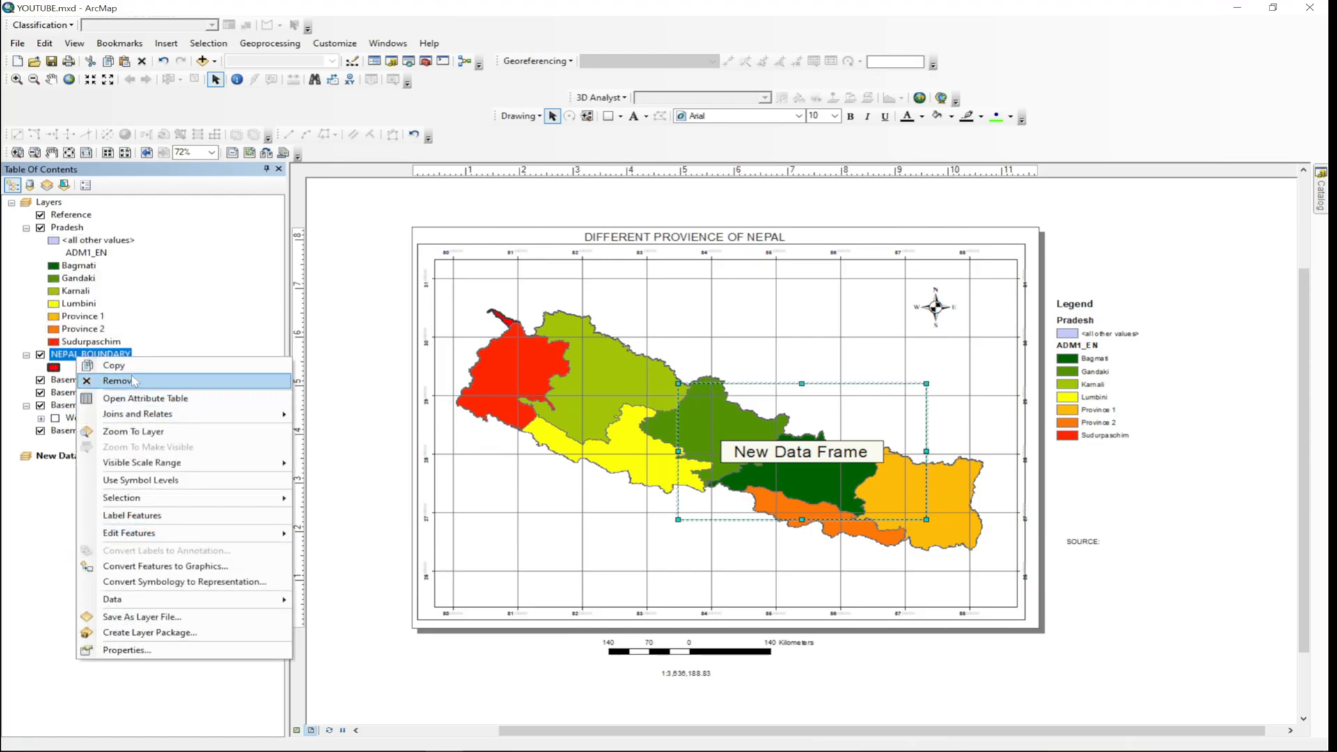
left_click(128, 370)
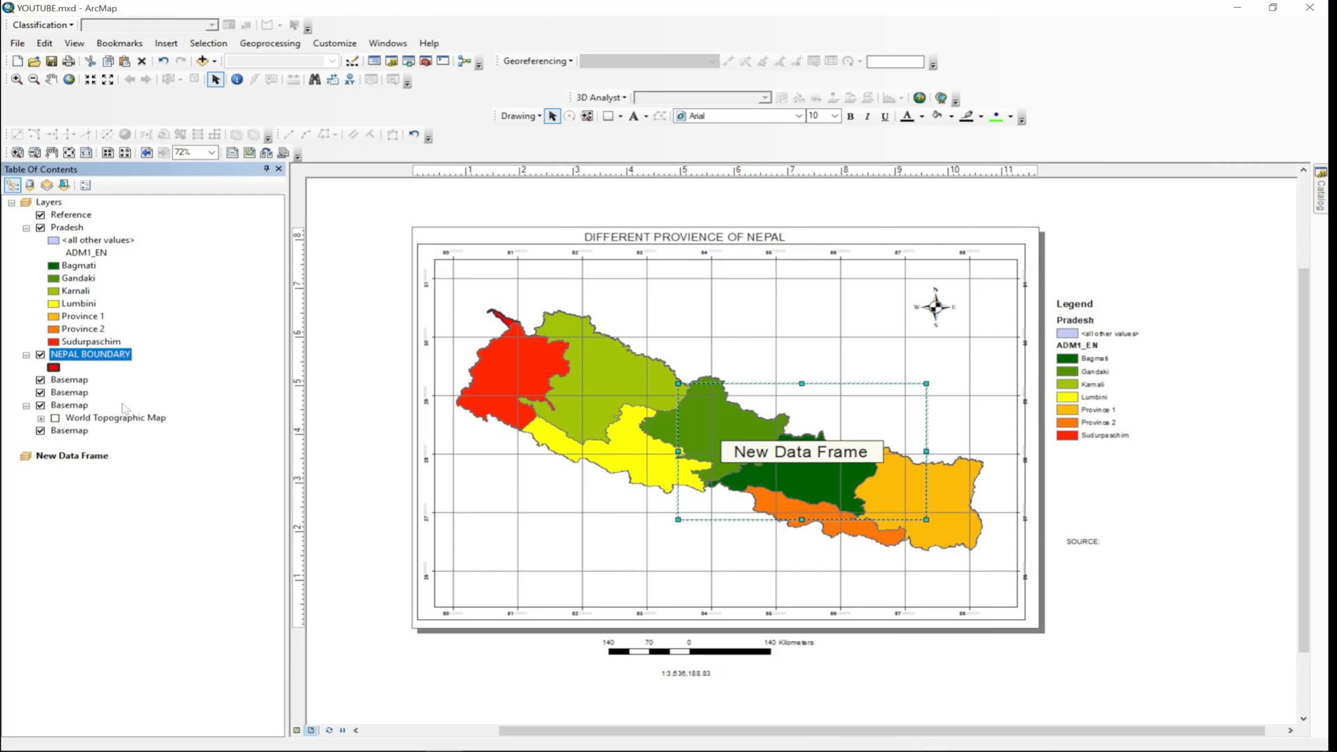
right_click(85, 456)
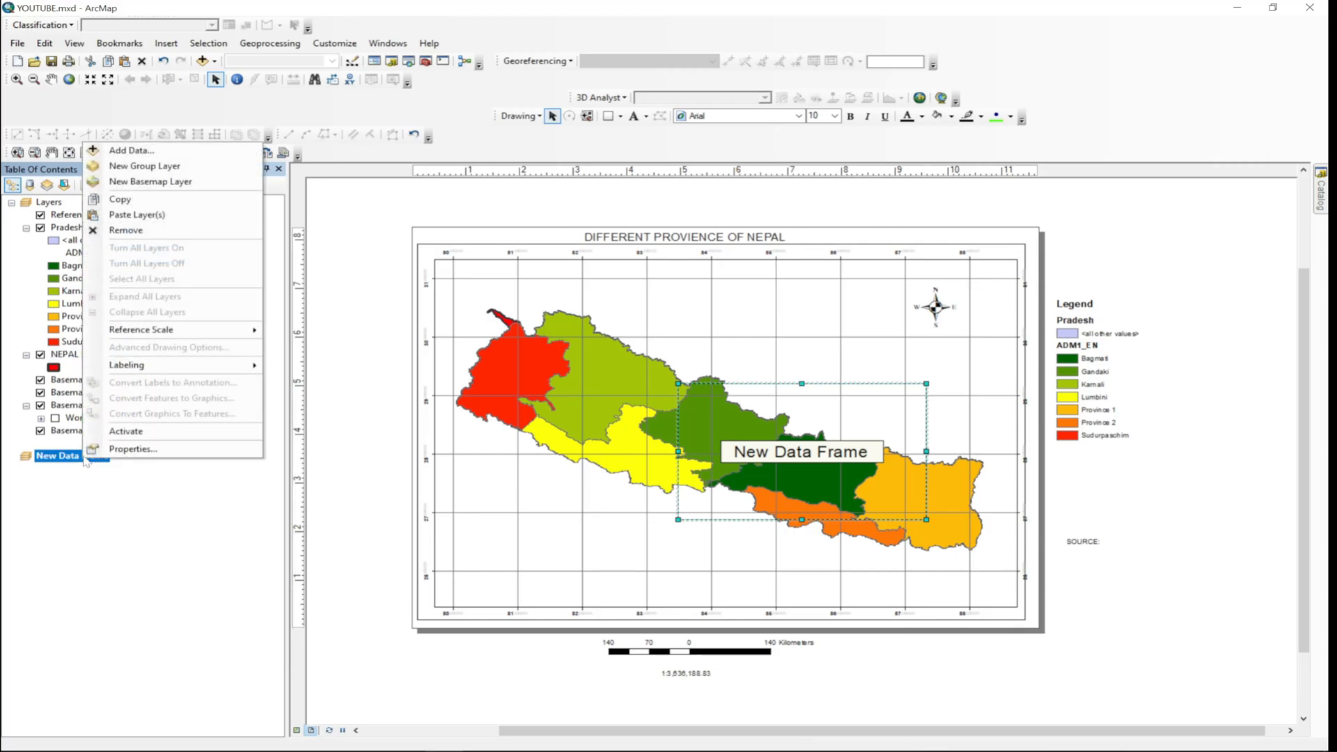
left_click(147, 221)
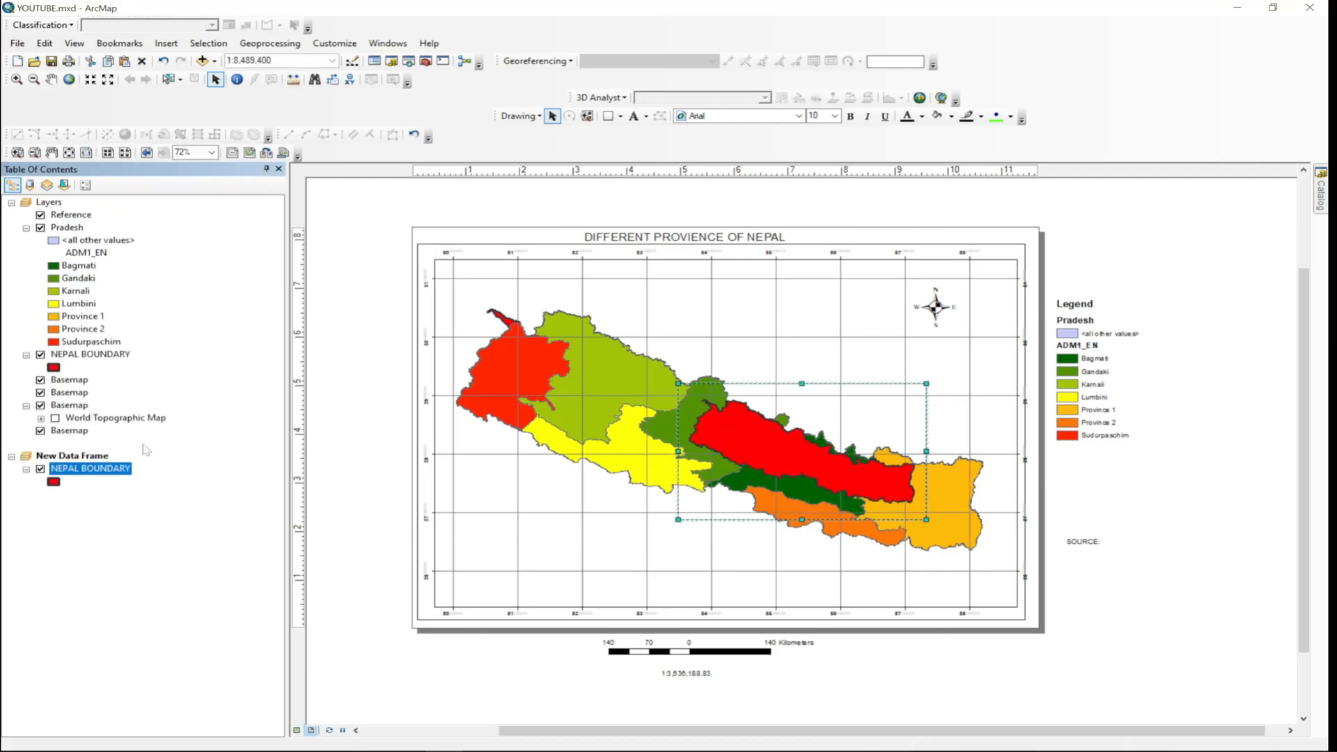
Add an extent indicator for the Layers data frame in the new data frame's properties.
right_click(76, 462)
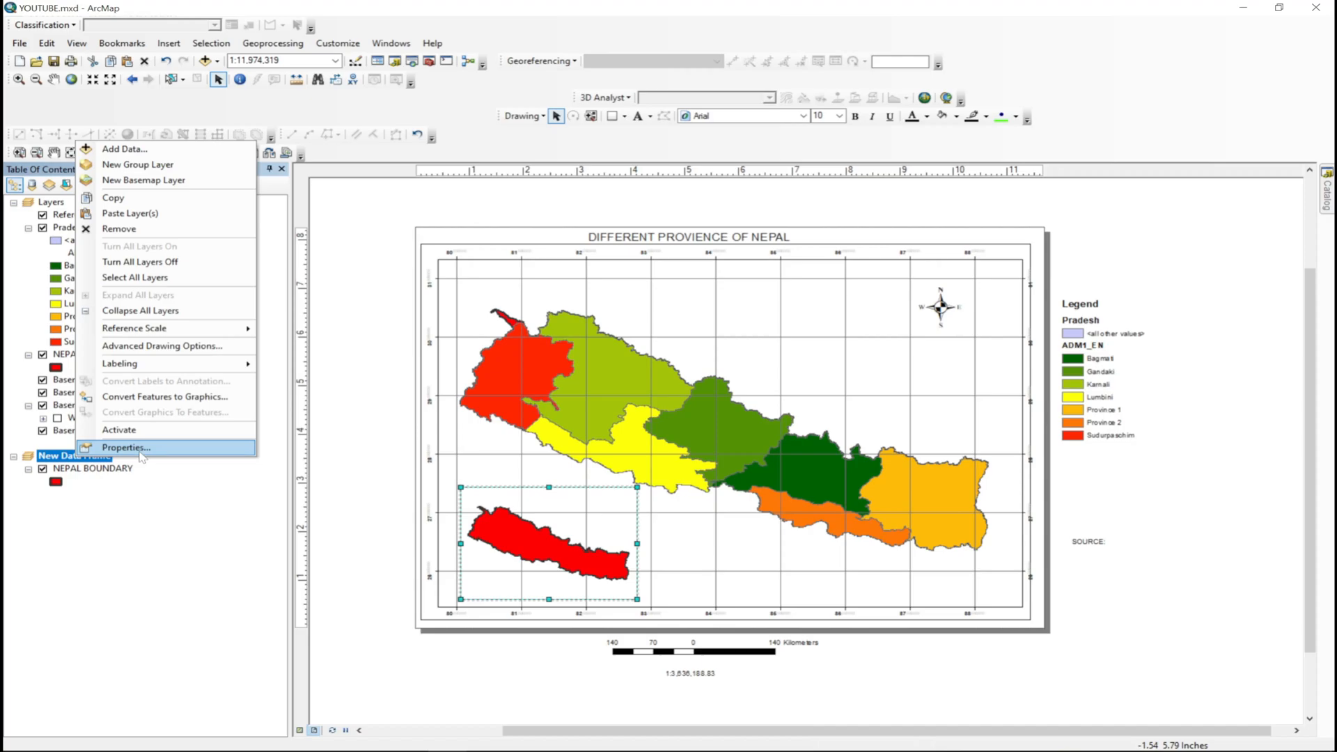
left_click(141, 453)
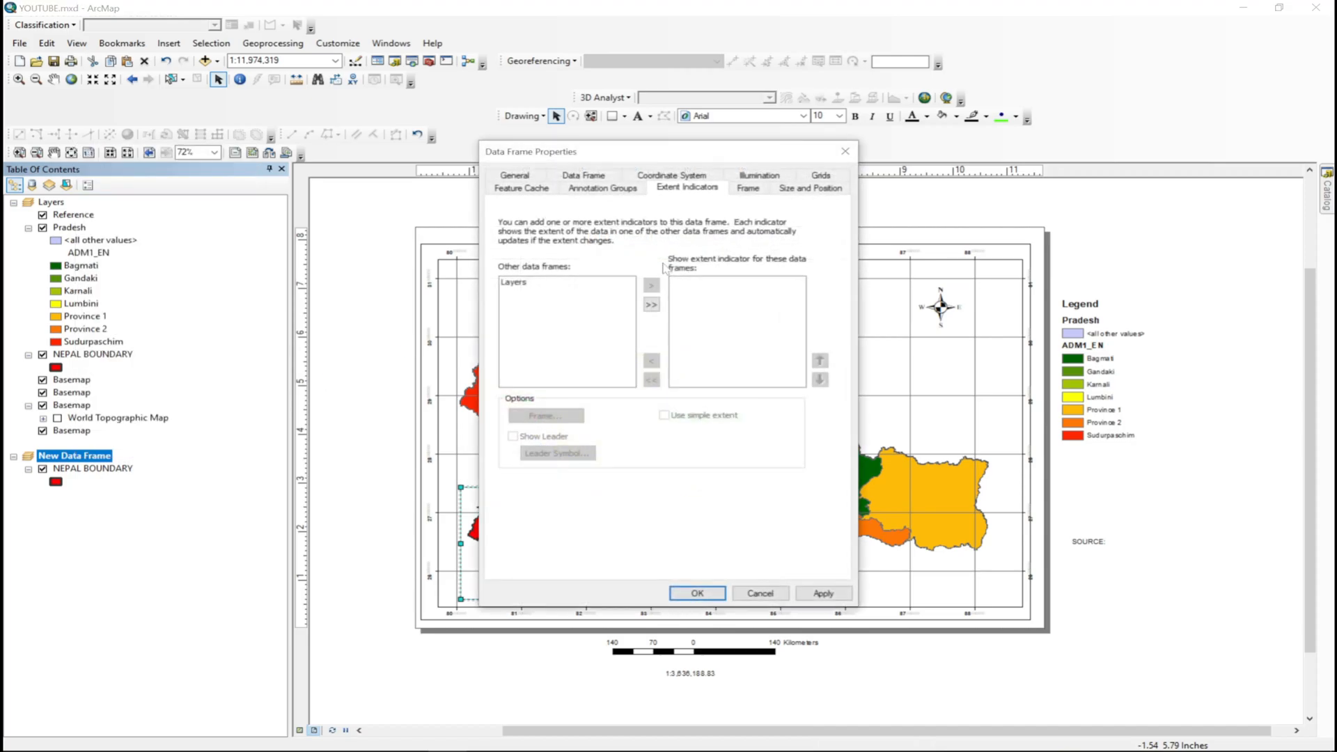
left_click(749, 188)
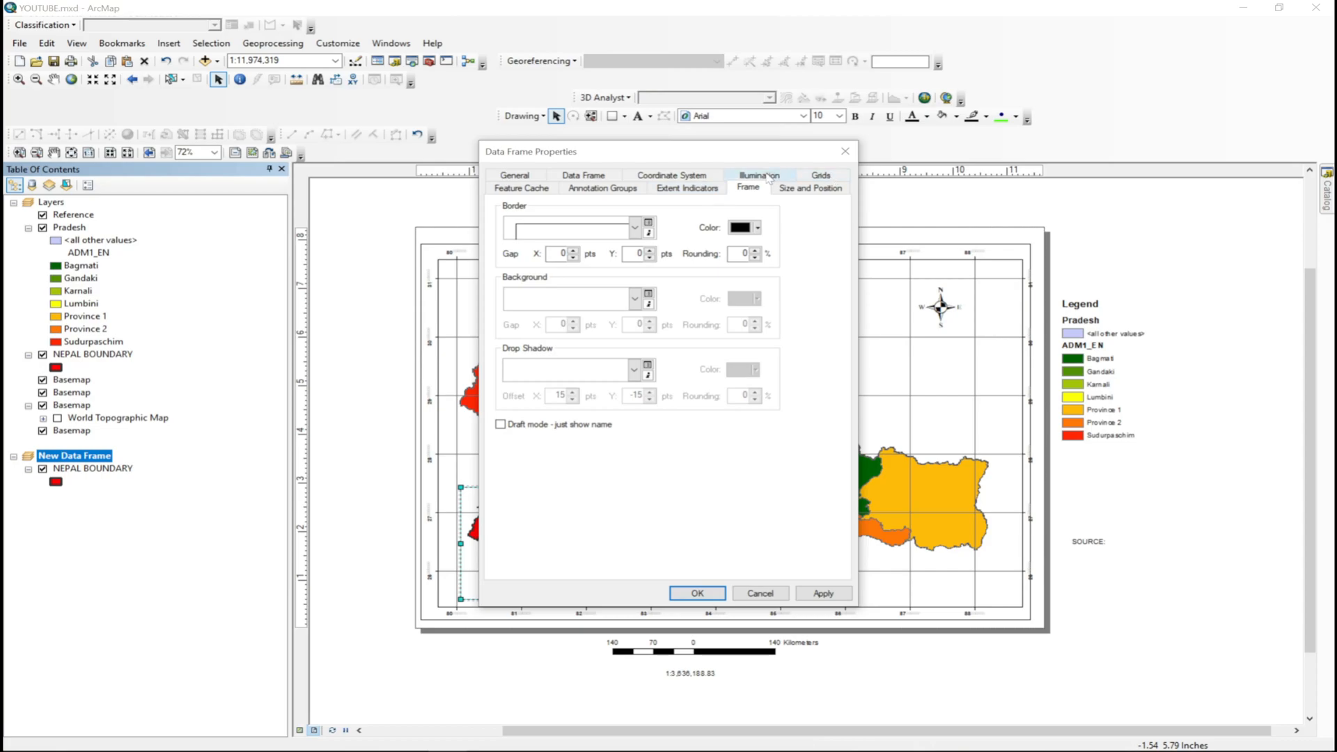
left_click(686, 189)
left_click(546, 273)
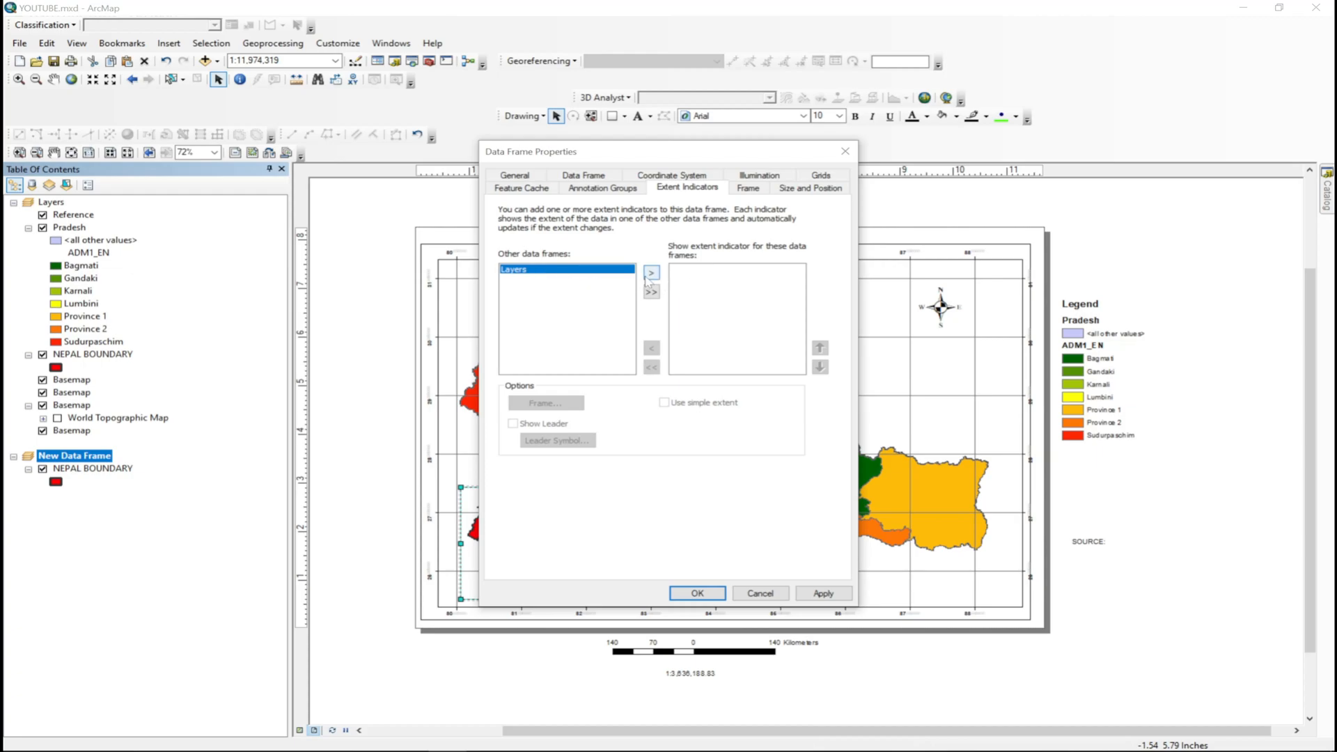
left_click(651, 274)
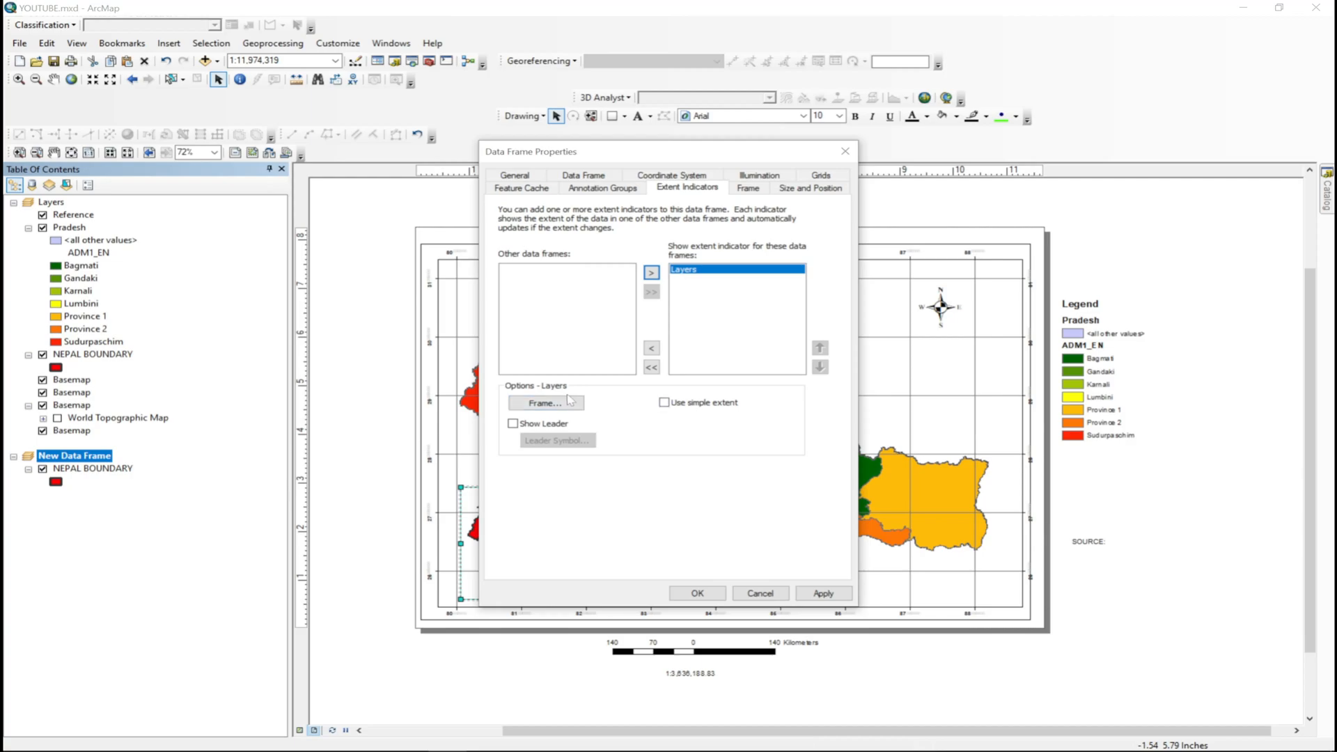
Check the extent indicator's frame border options, keep the red border, and apply the data frame properties.
left_click(566, 404)
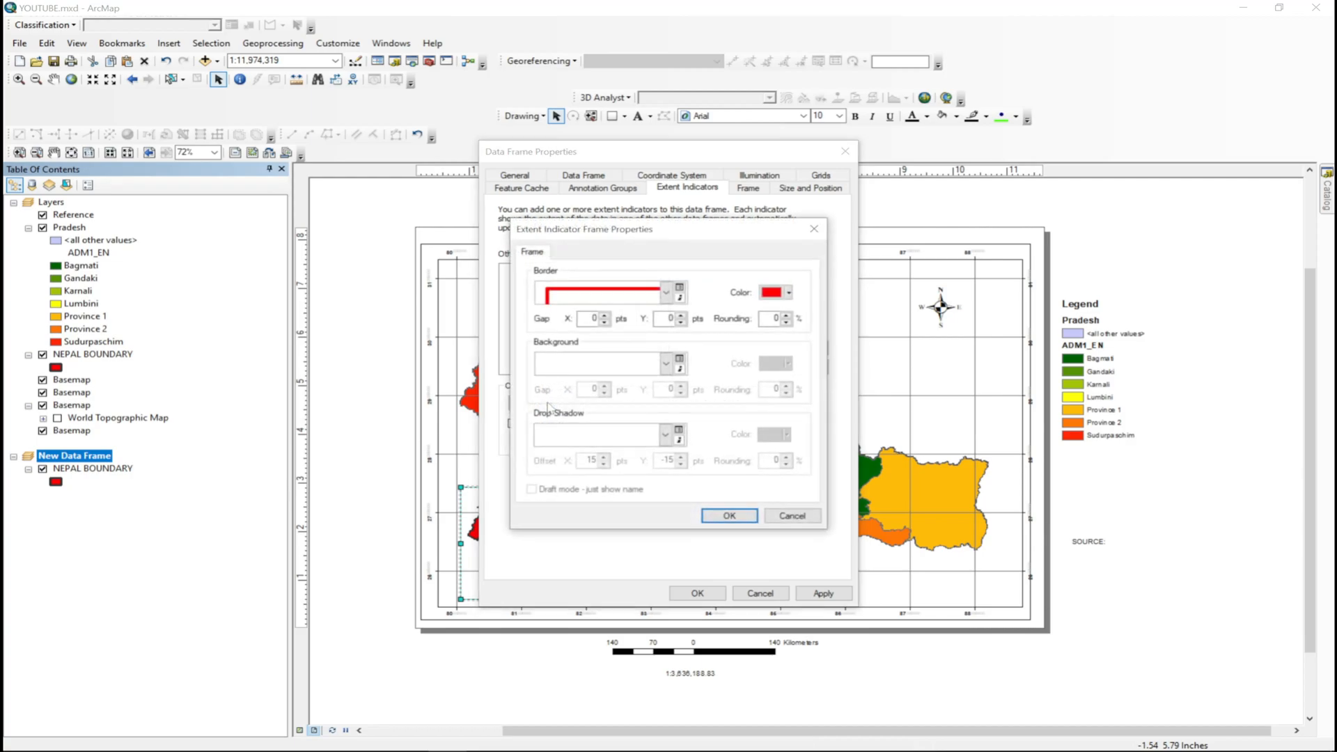
left_click(669, 296)
left_click(670, 298)
left_click(757, 516)
left_click(819, 598)
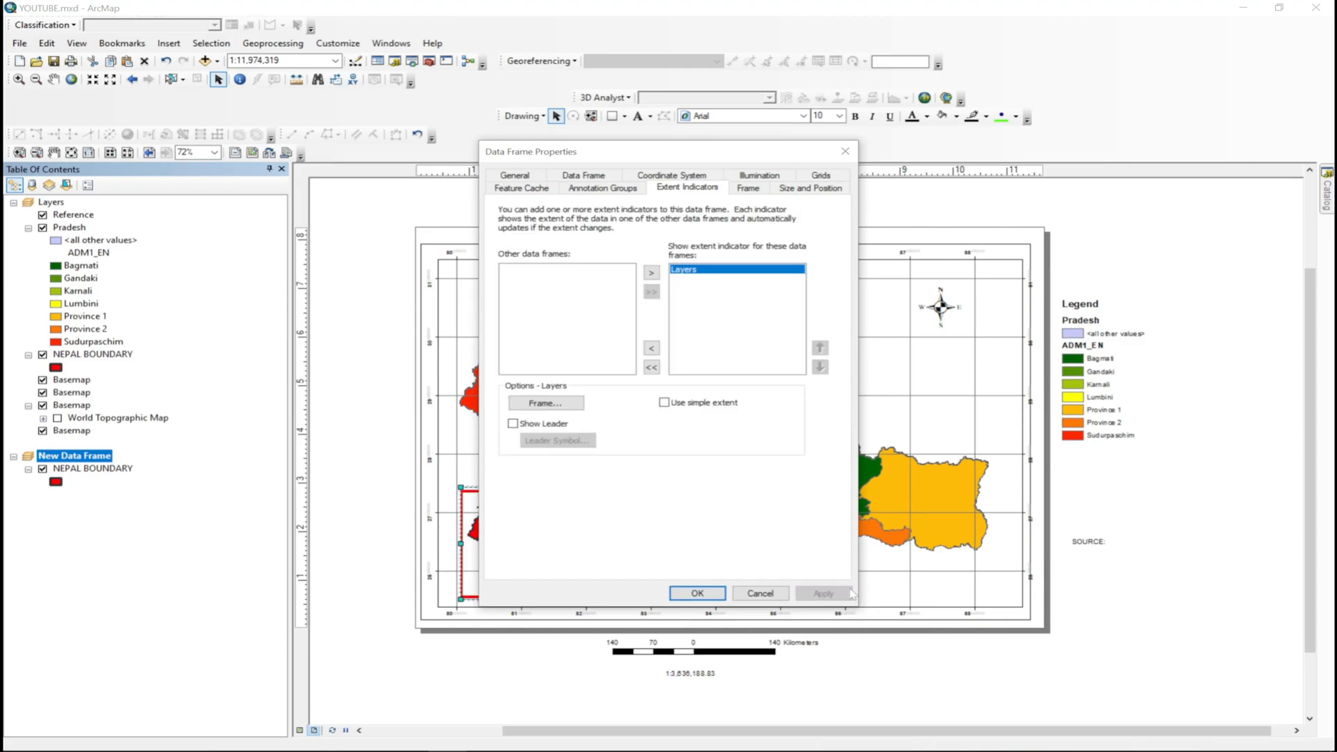
left_click(697, 594)
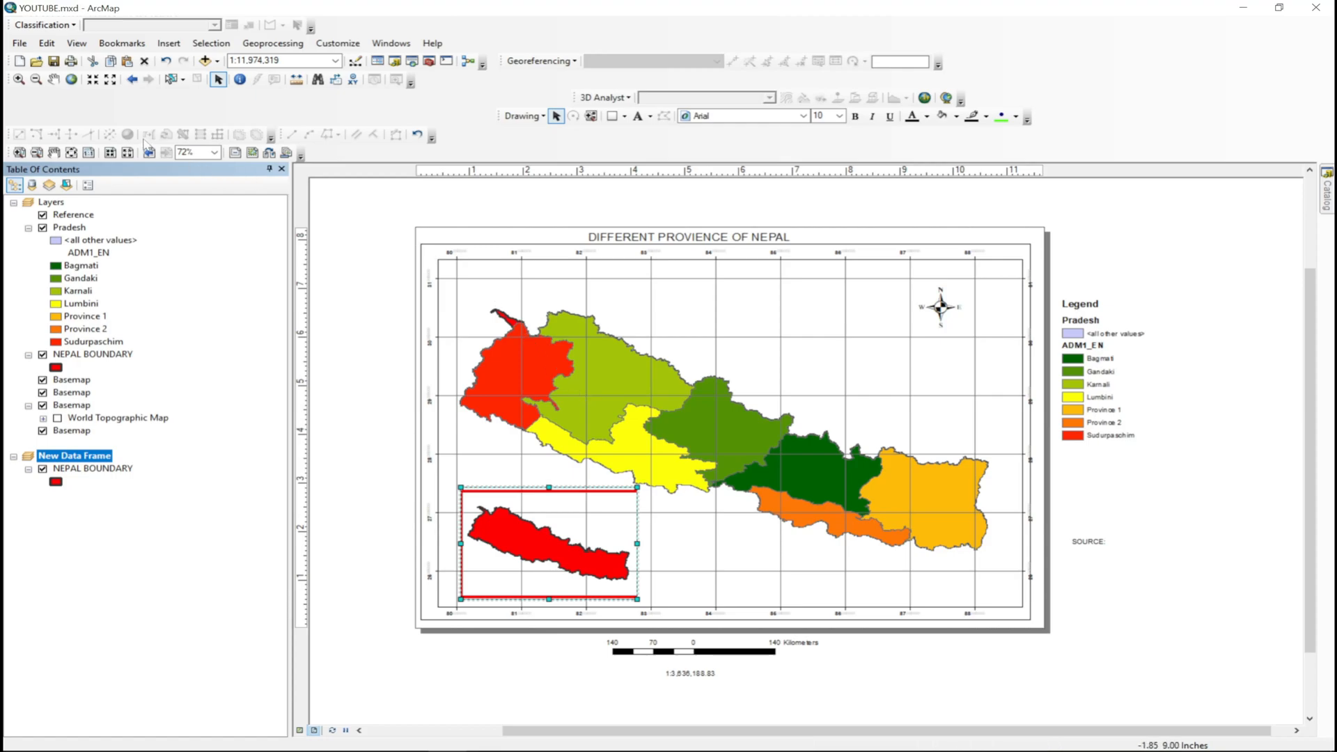
Make the main Layers data frame active and zoom its map in to the area around Gandaki province.
left_click(23, 80)
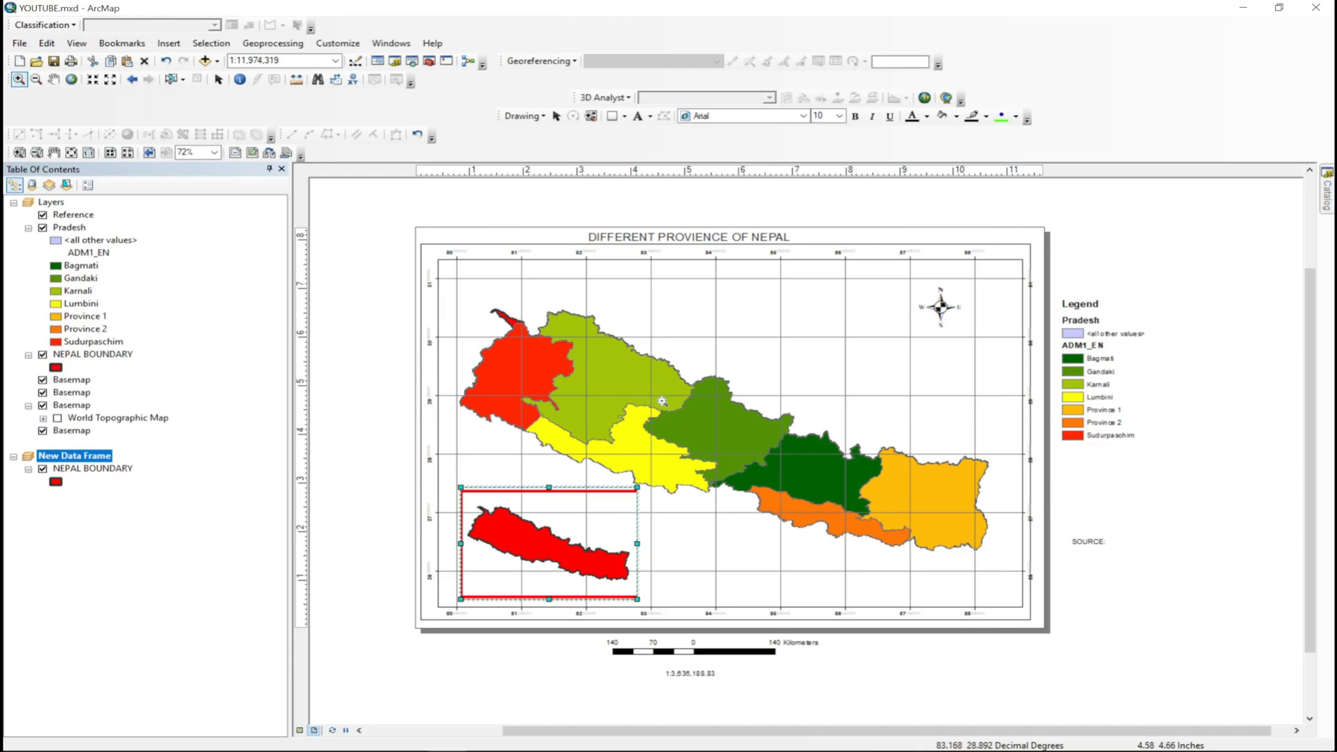
left_click(658, 371)
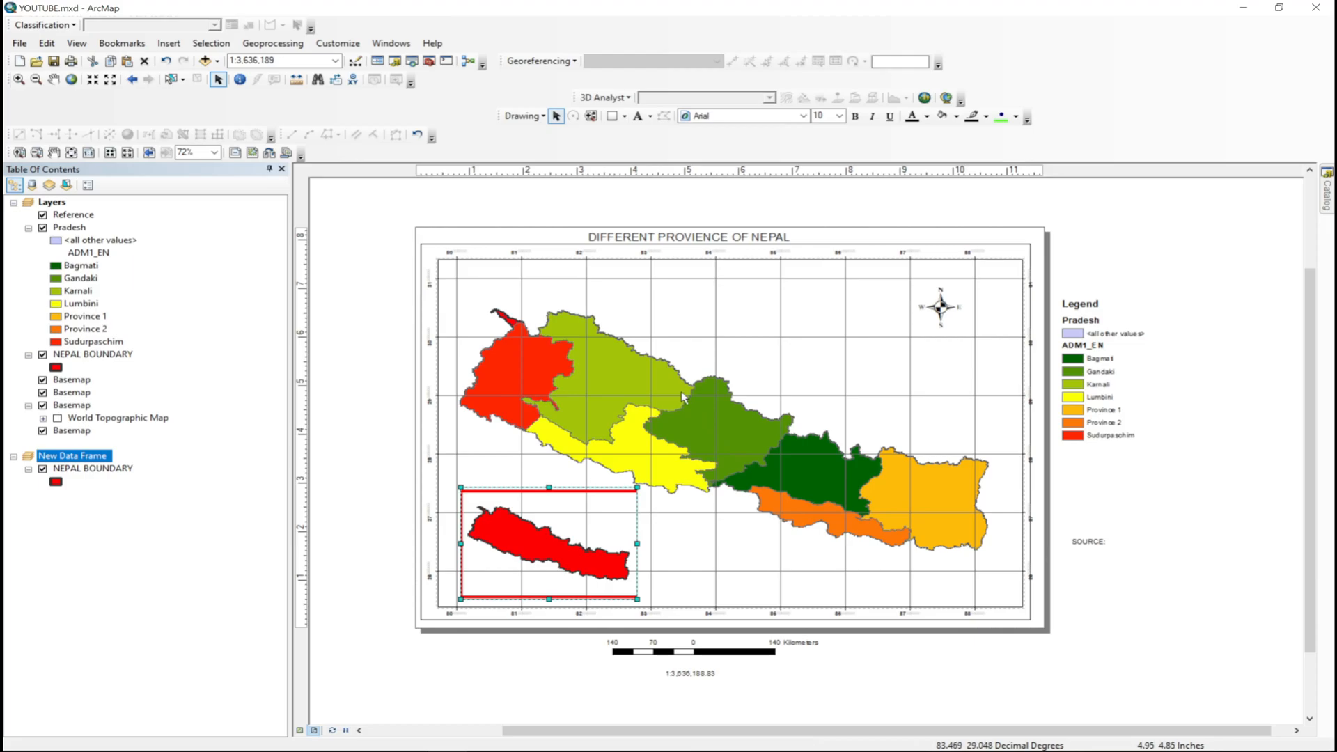
left_click(835, 460)
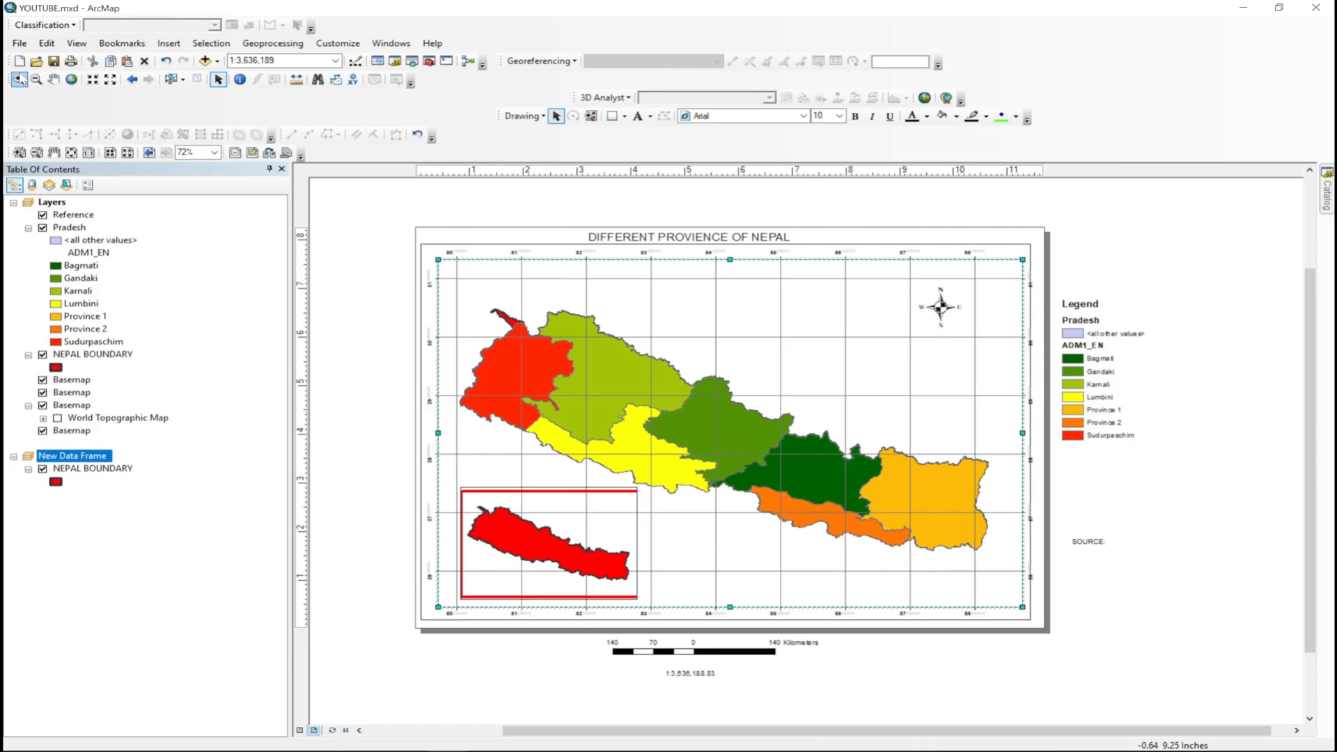
left_click(18, 80)
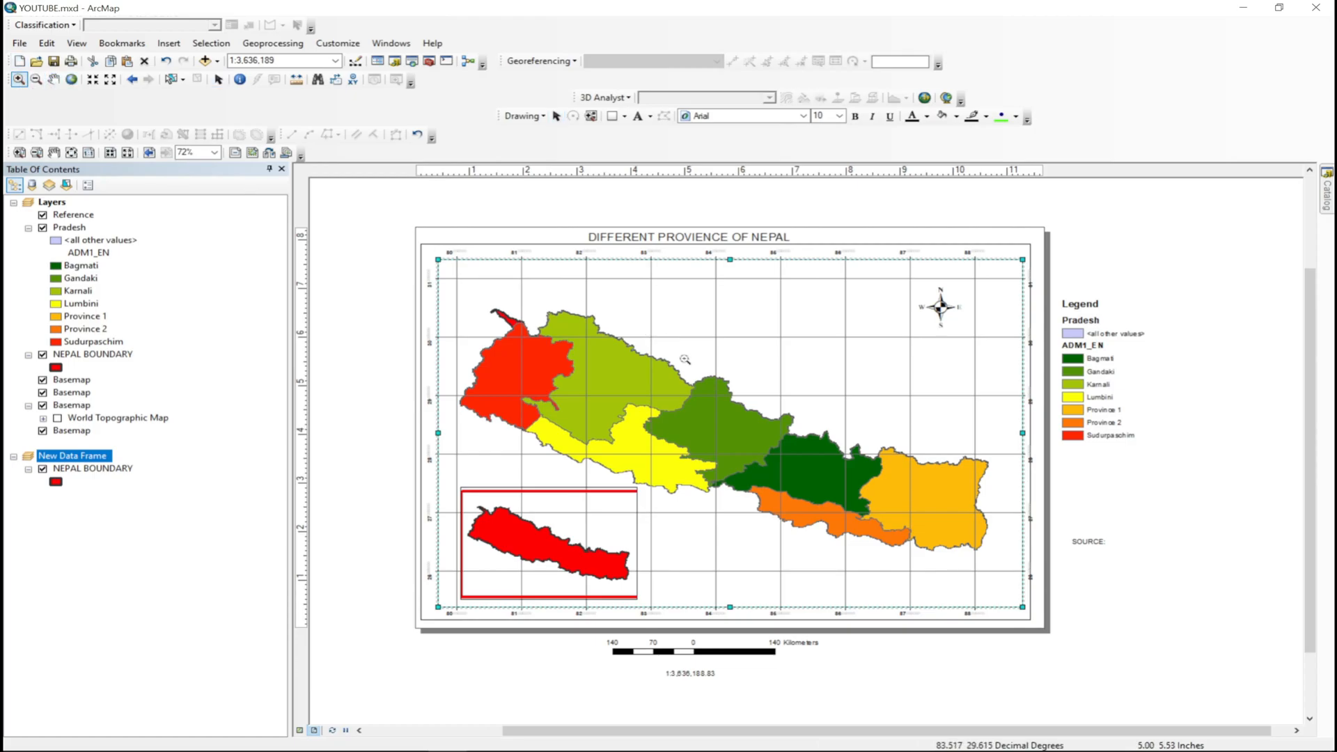
left_click_drag(652, 352, 820, 496)
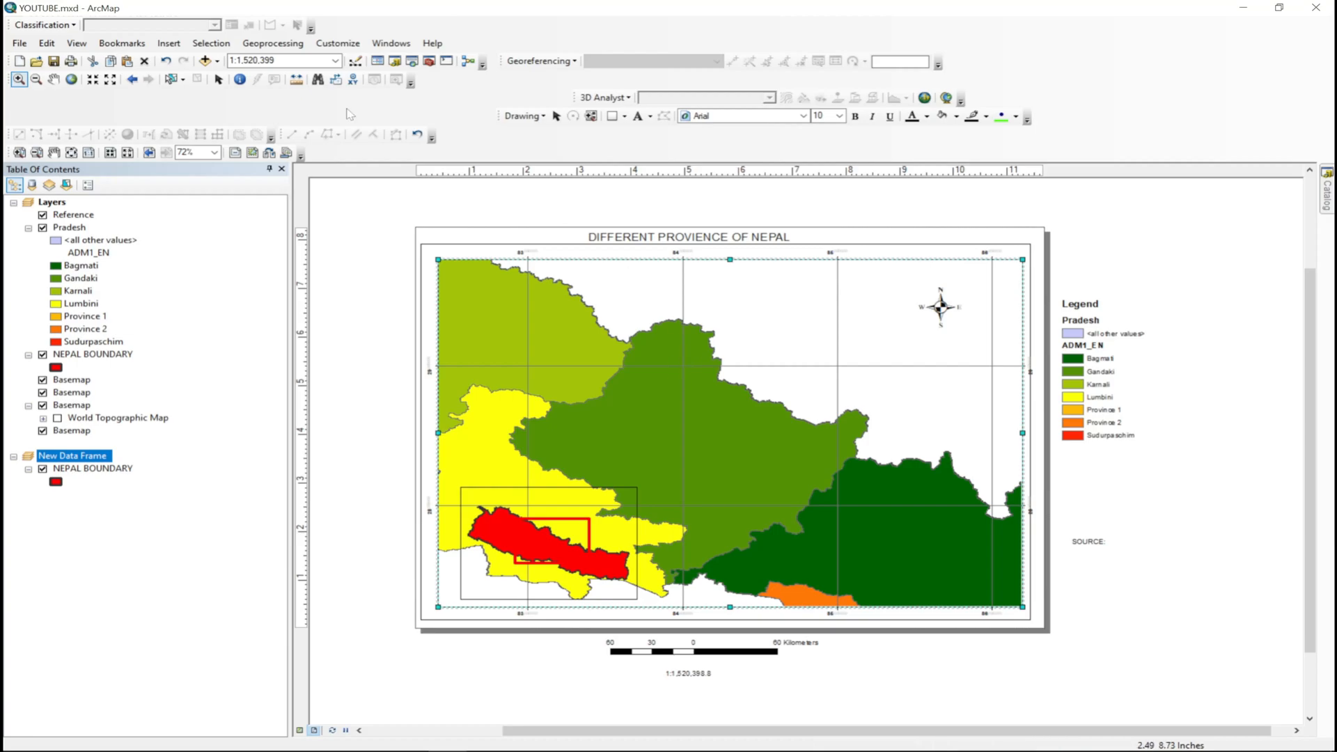
Pan the main map in small moves to examine how the inset's red extent rectangle follows it.
left_click(54, 79)
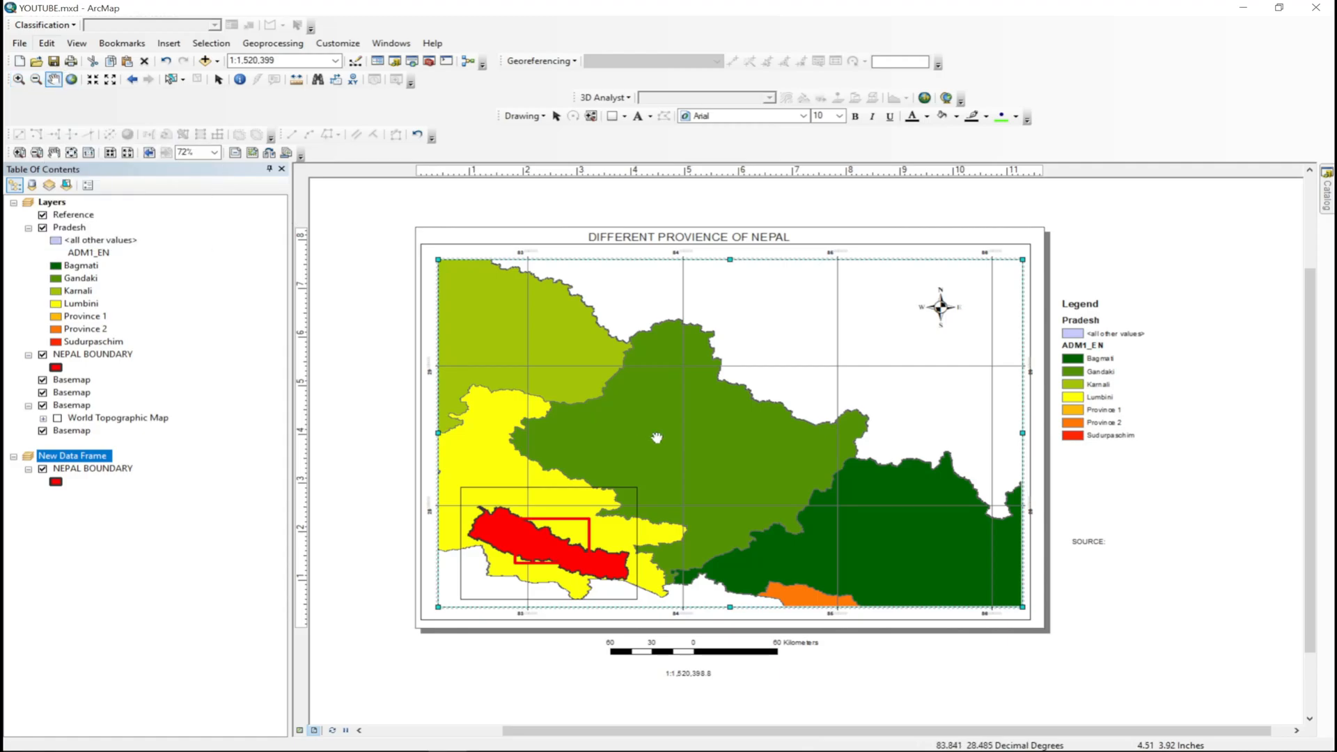
left_click_drag(663, 439, 702, 396)
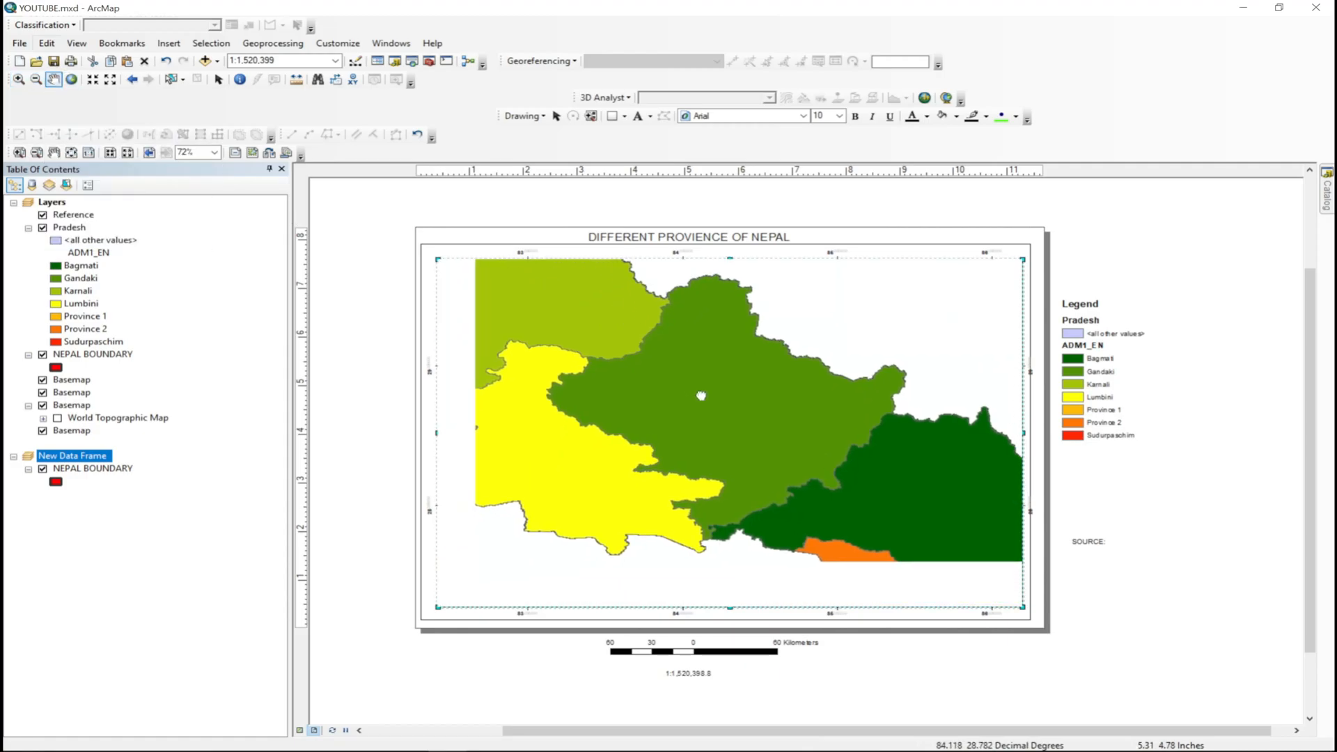
left_click_drag(716, 436, 703, 436)
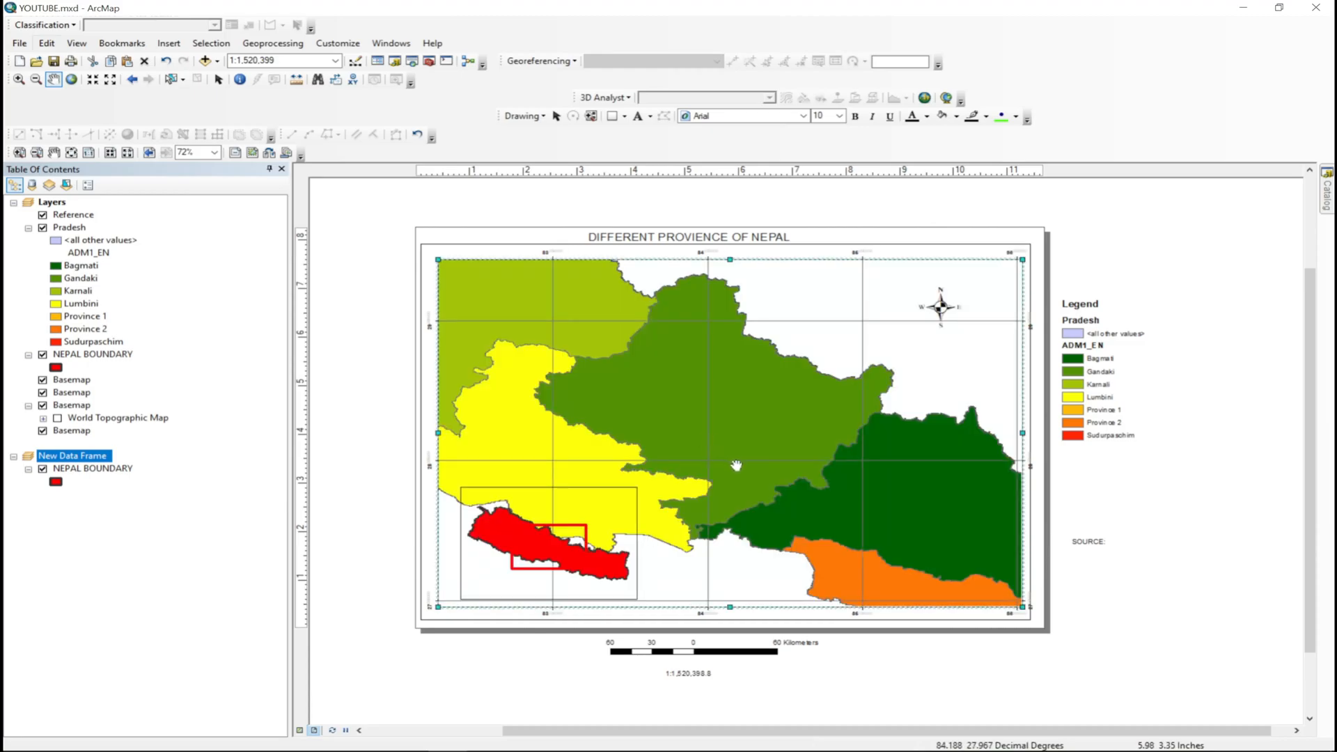
left_click_drag(737, 464, 736, 451)
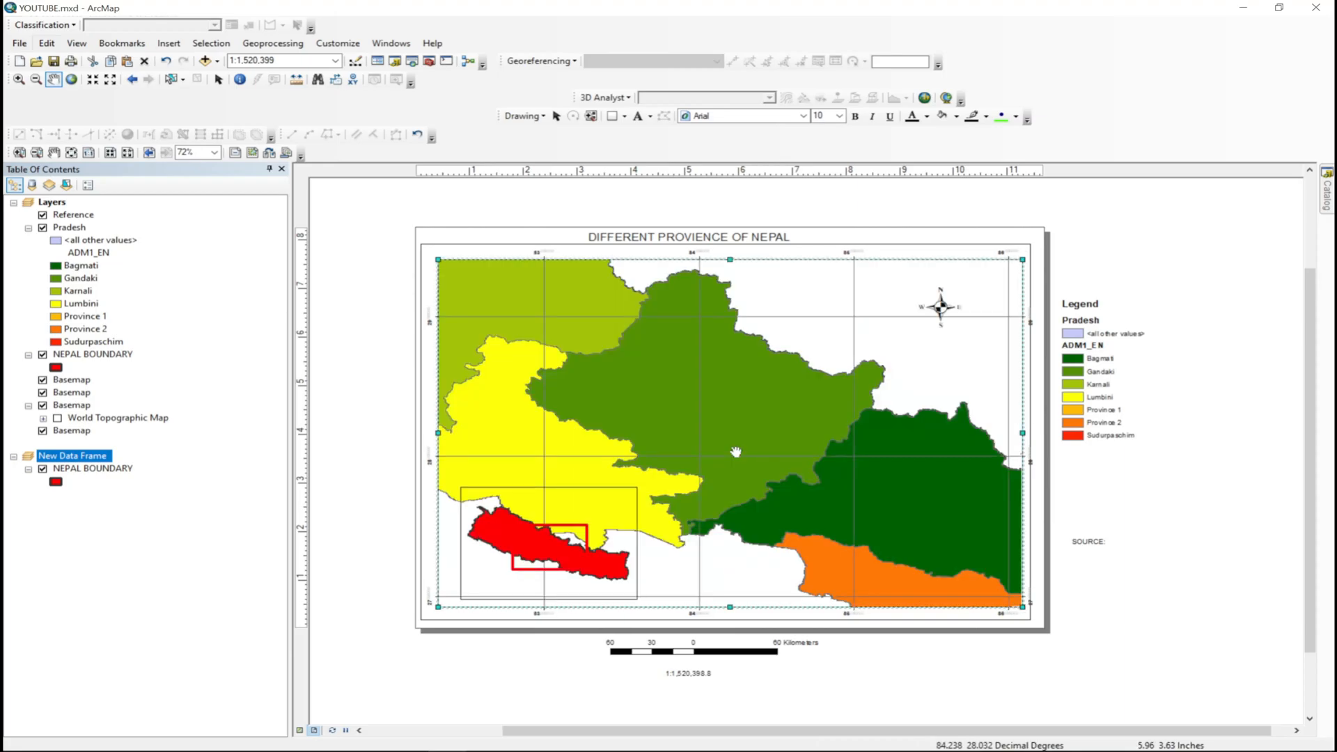
left_click_drag(736, 451, 736, 462)
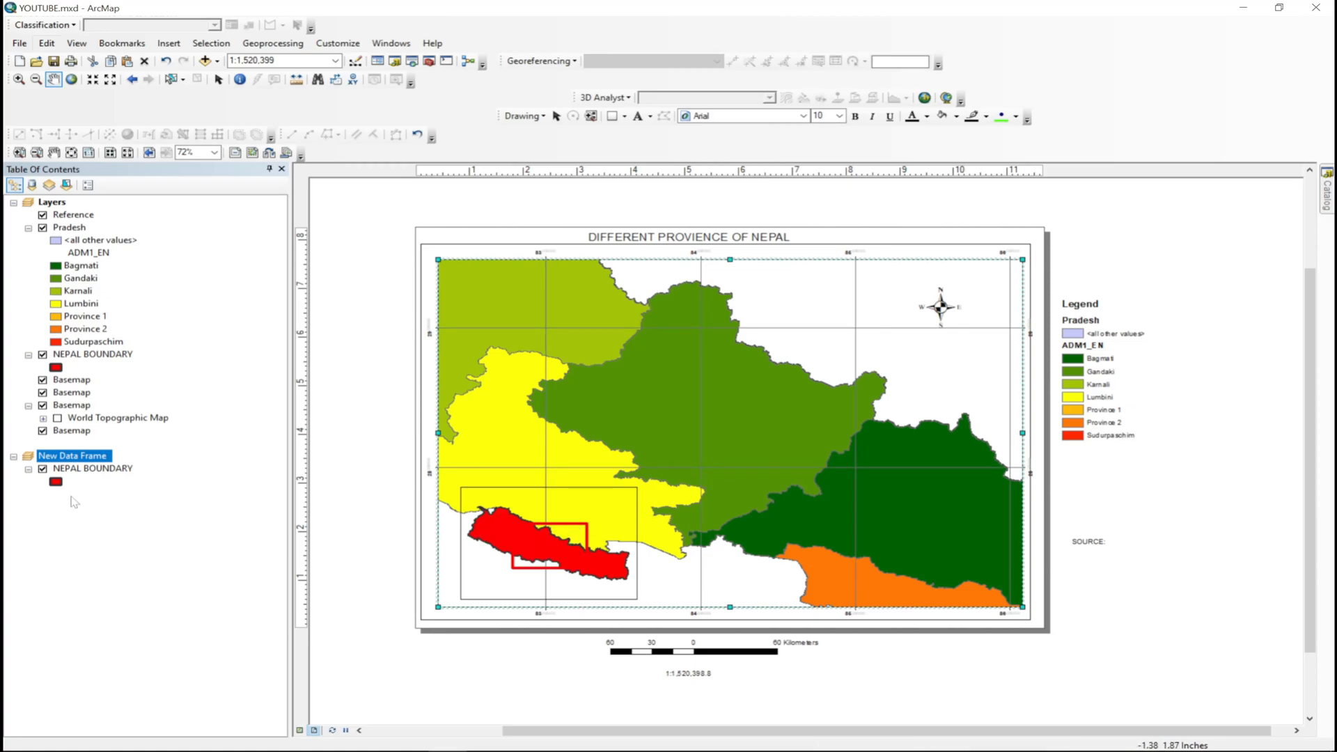
Set the fill colour of the NEPAL BOUNDARY layer in the new data frame to No Color.
left_click(56, 483)
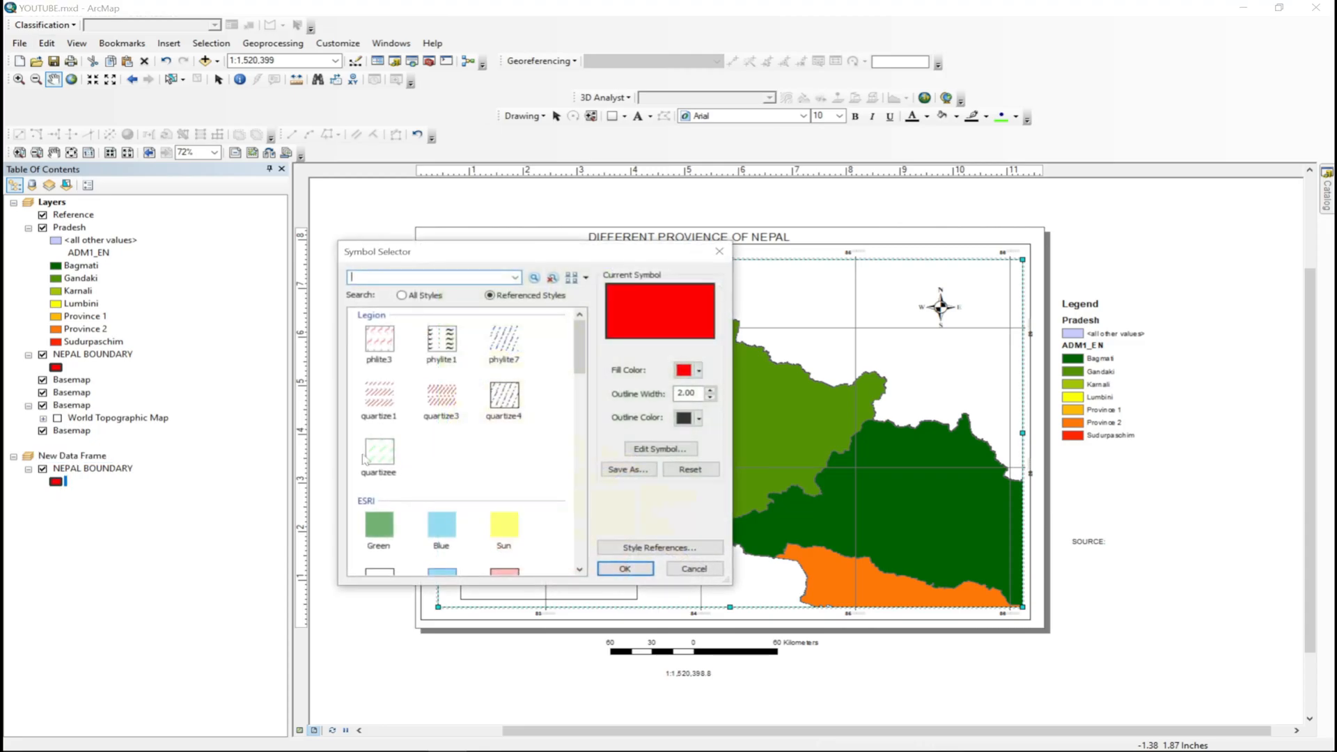
left_click(686, 374)
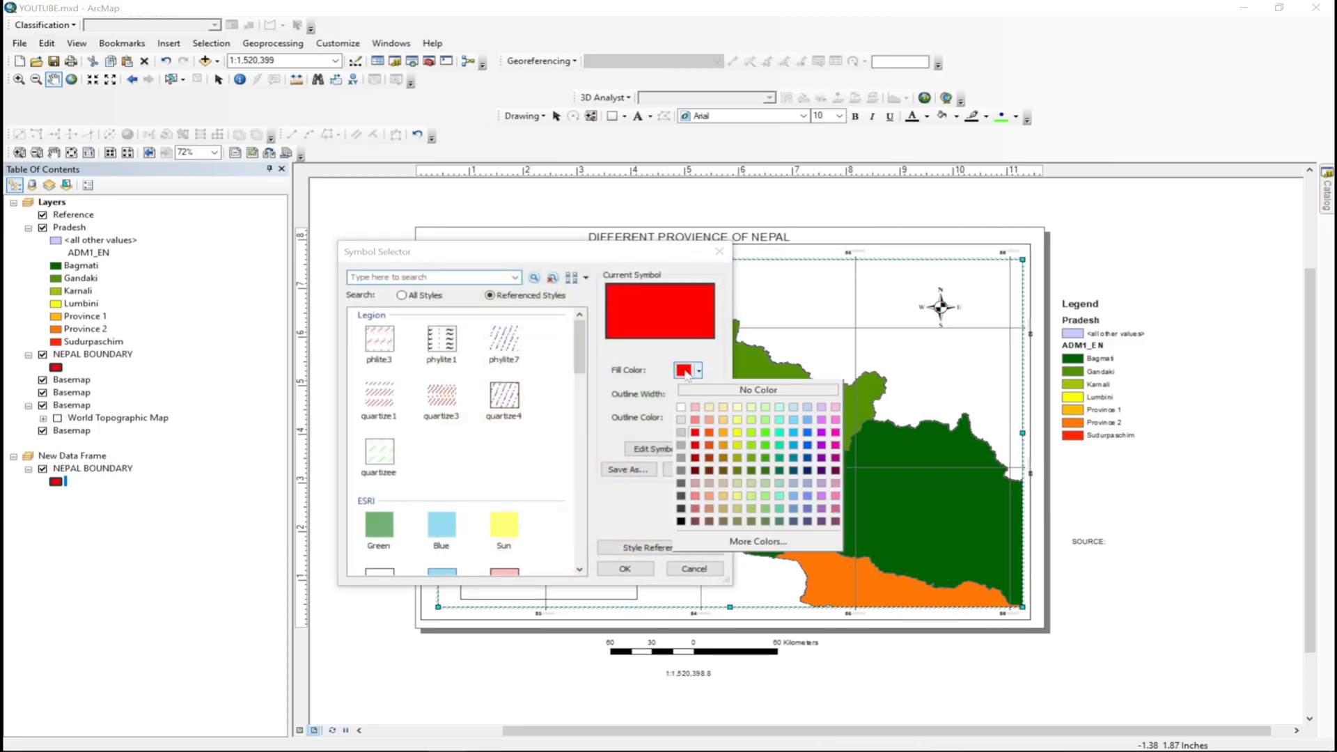
left_click(711, 390)
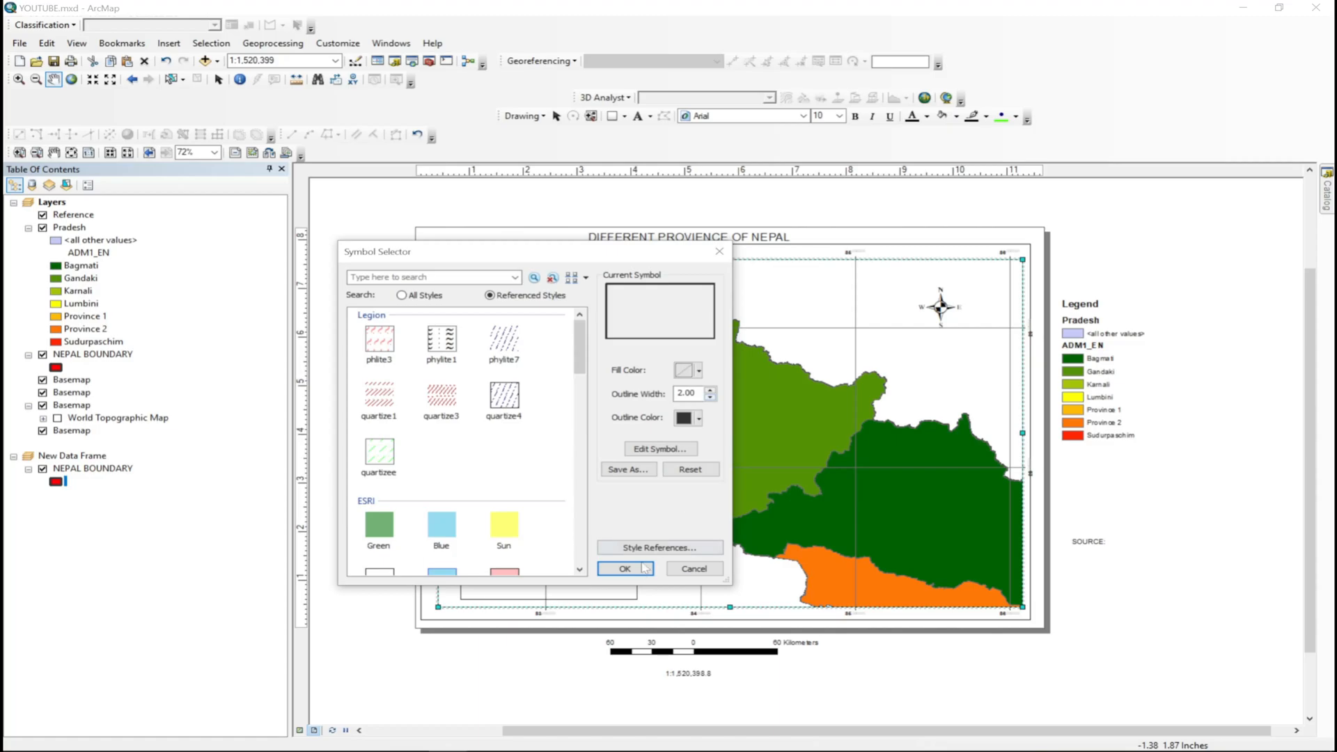
left_click(642, 569)
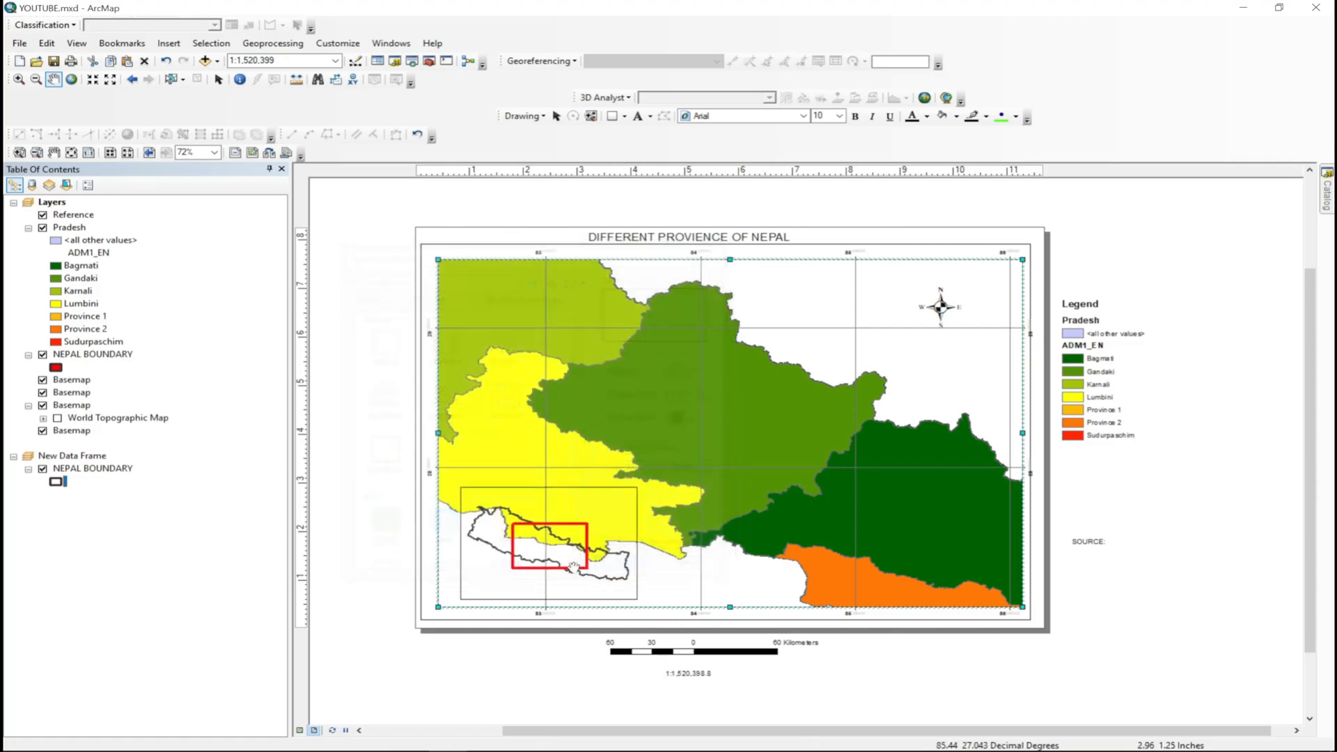
Select the inset data frame and review the frame border settings of its extent indicator for Layers.
left_click(480, 559)
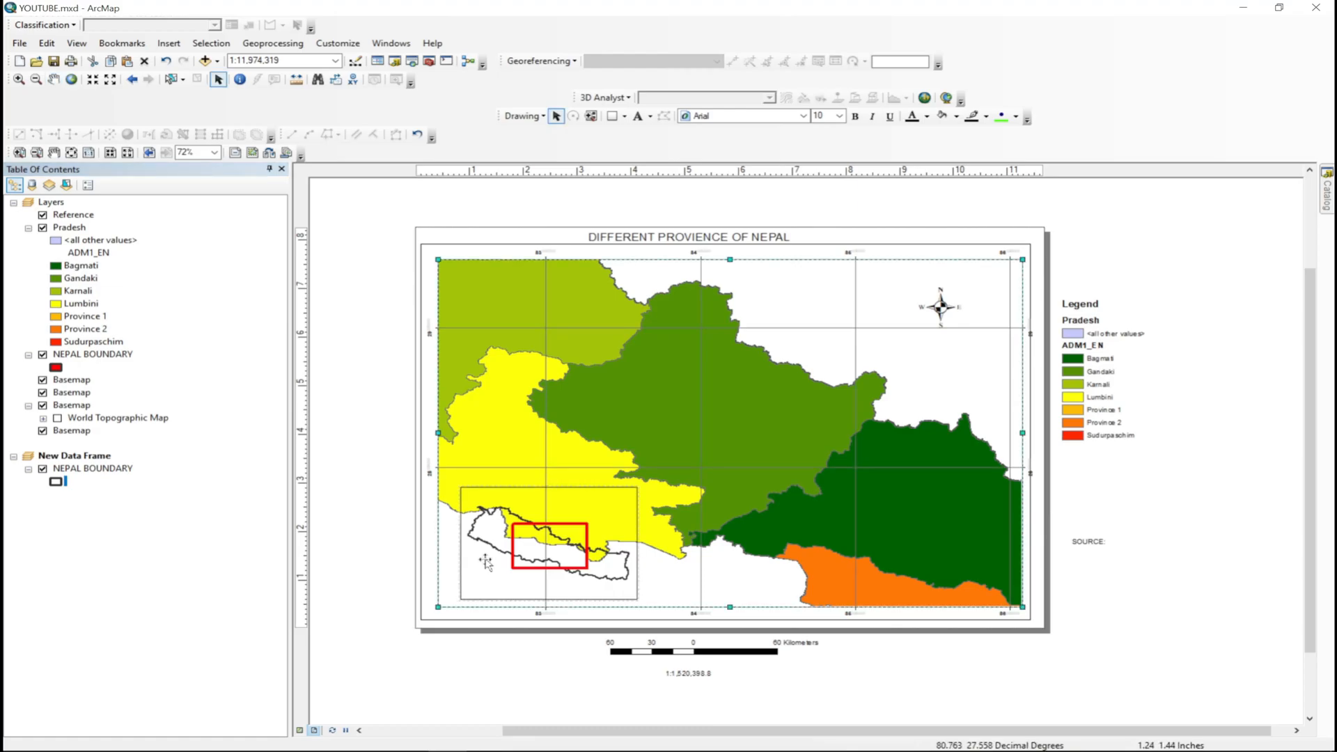
left_click(511, 585)
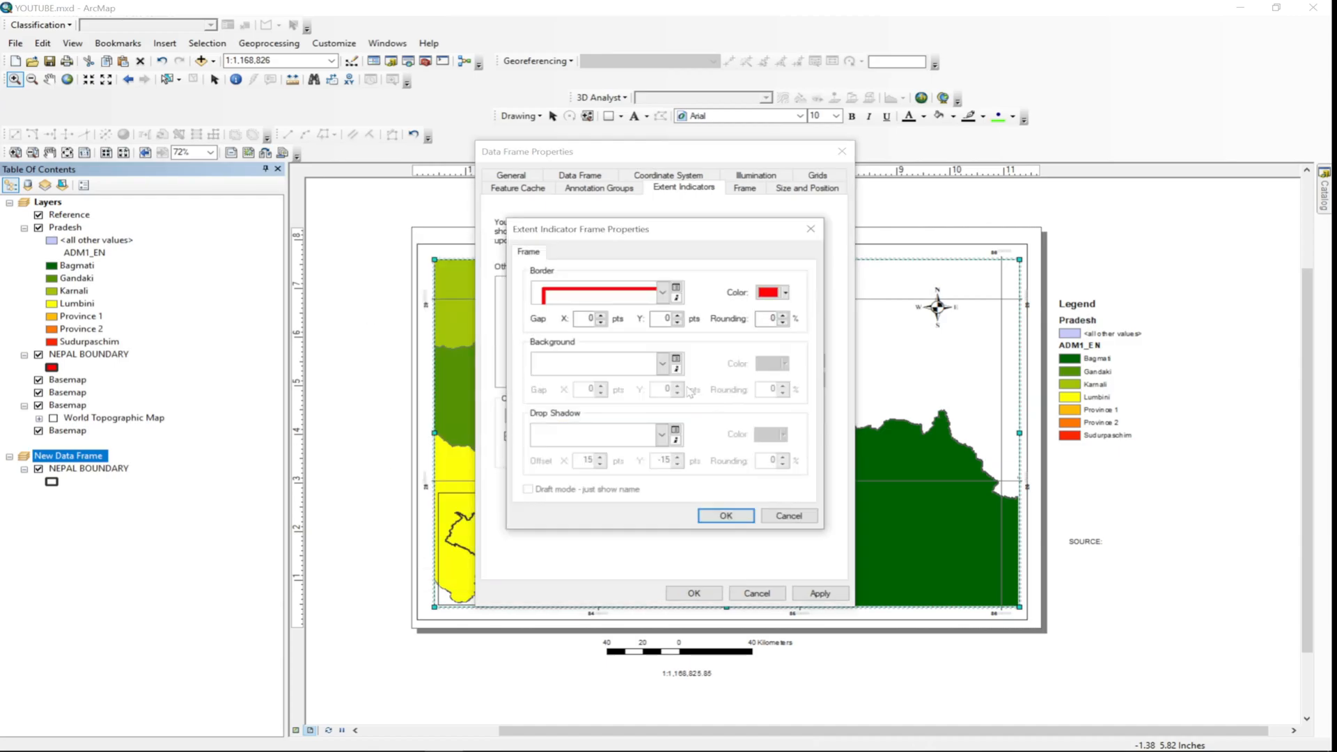
left_click(726, 516)
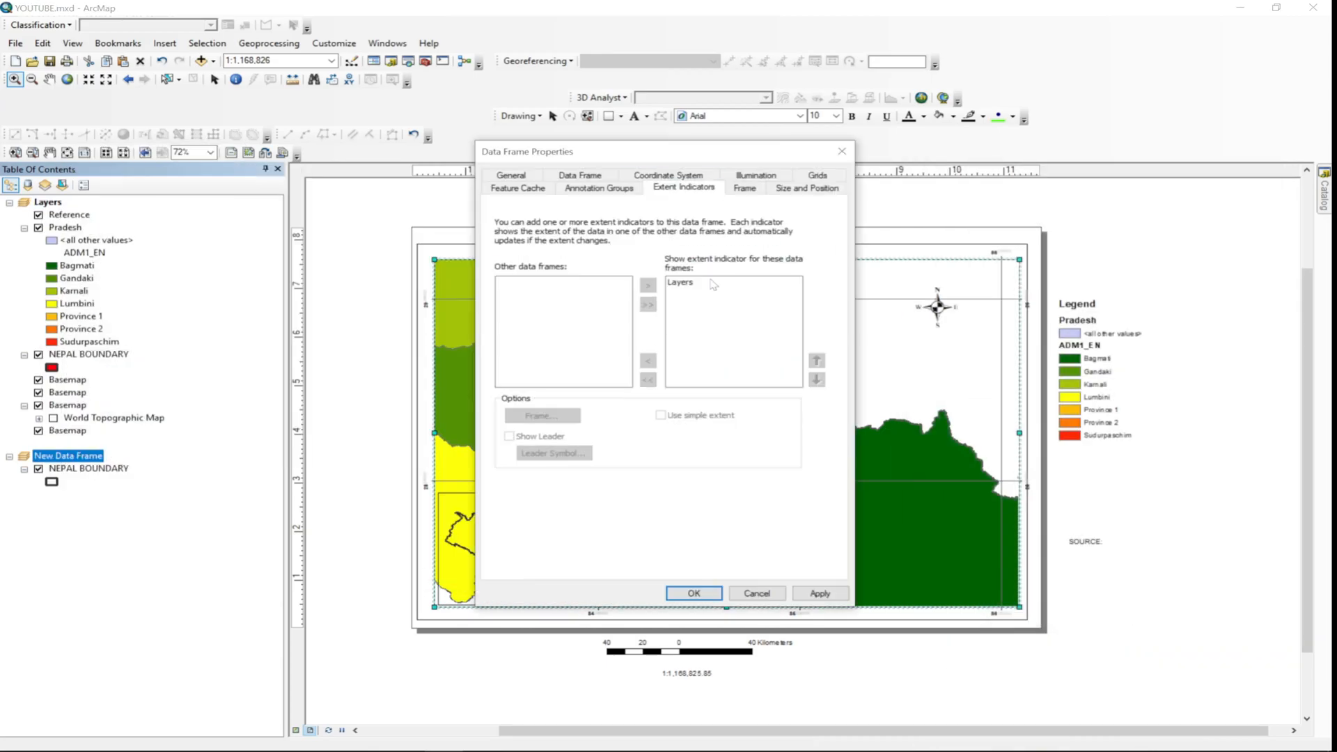
left_click(712, 284)
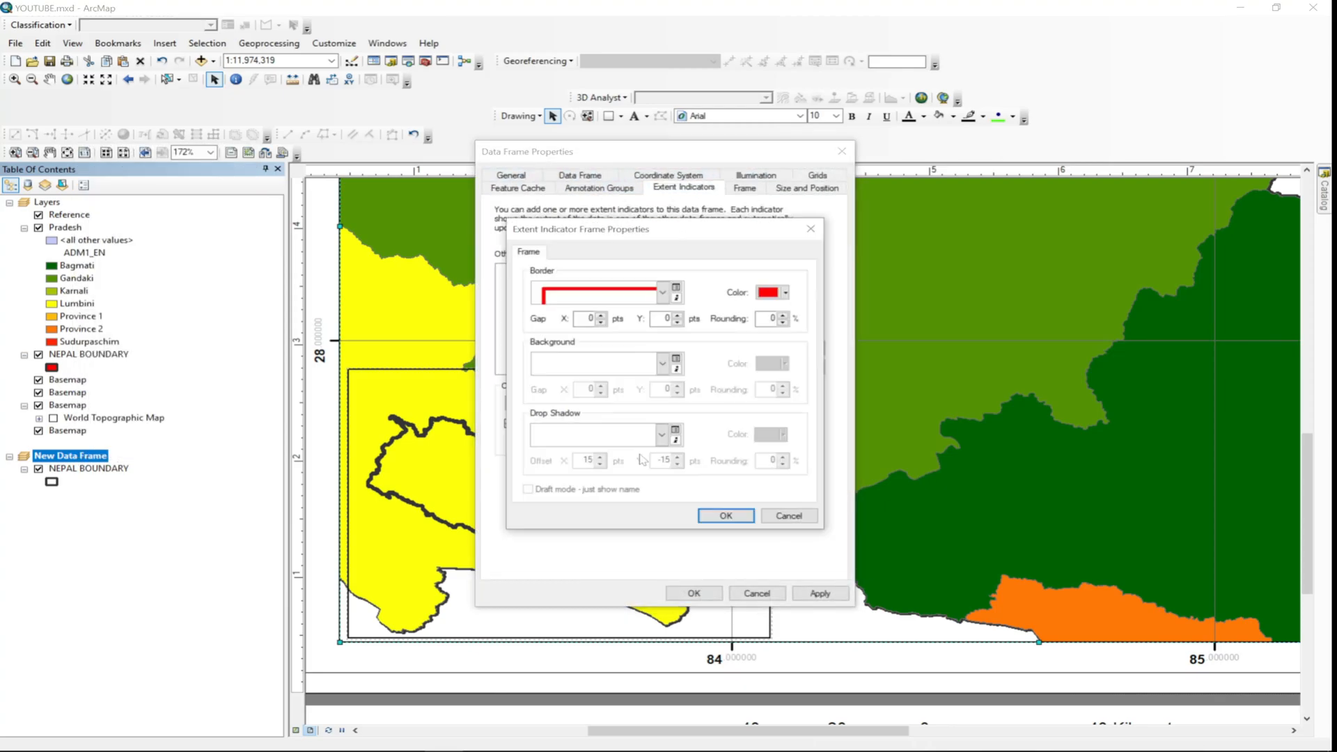
left_click(726, 515)
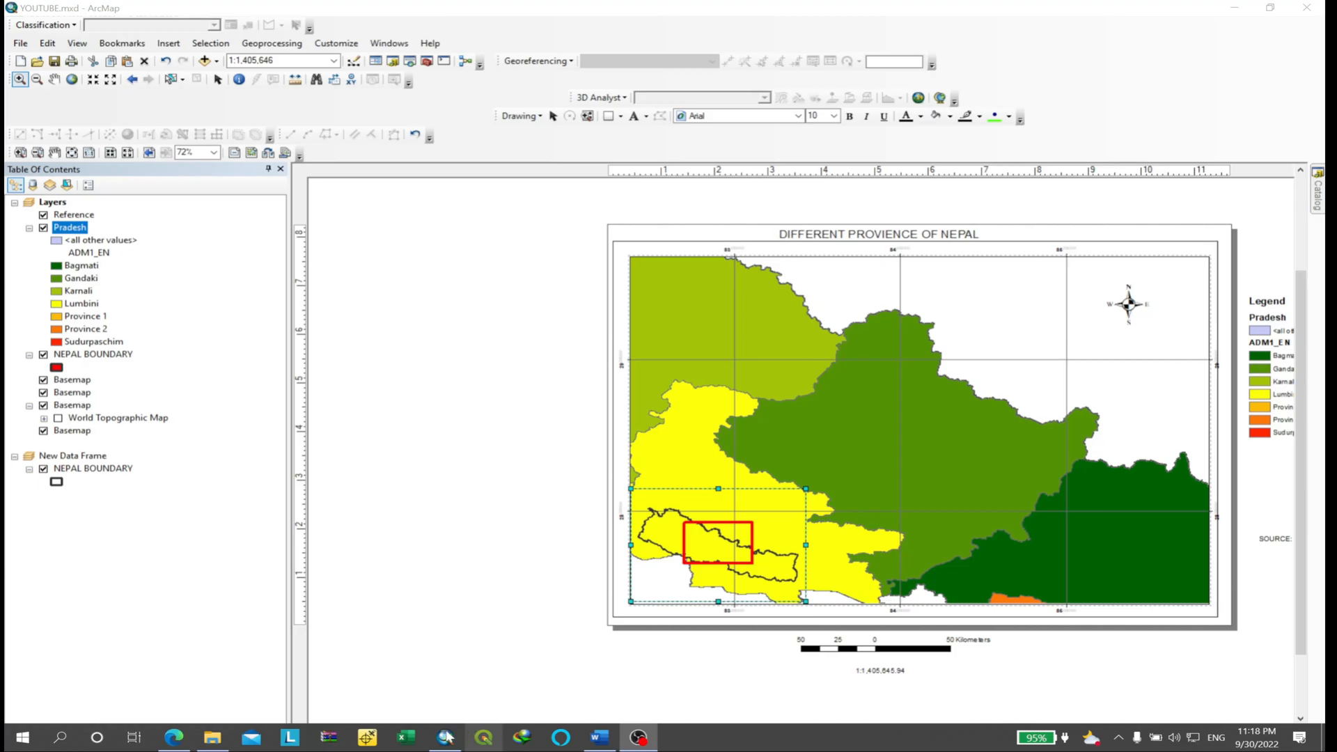
Switch to Word and format the COORDINATE SYSTEM outline item with red text and yellow highlighting.
left_click(591, 744)
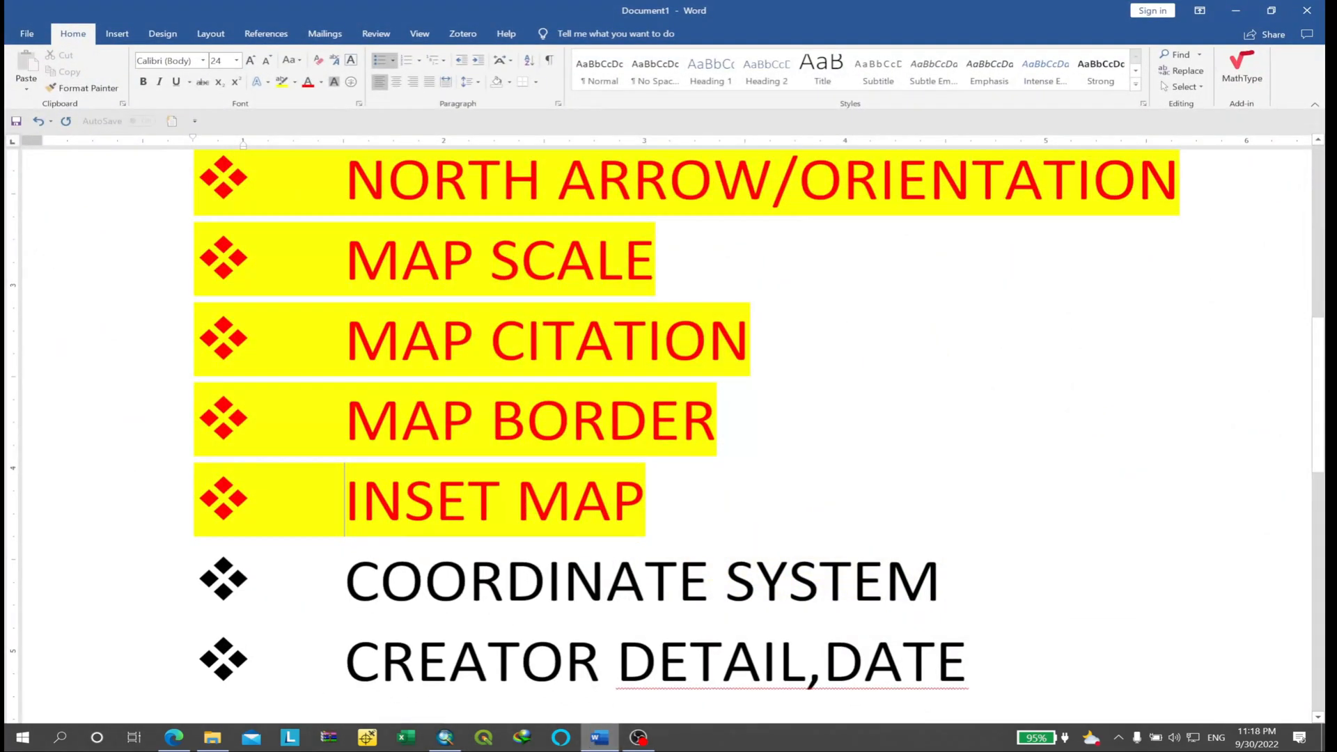
left_click_drag(942, 582, 344, 582)
left_click(308, 82)
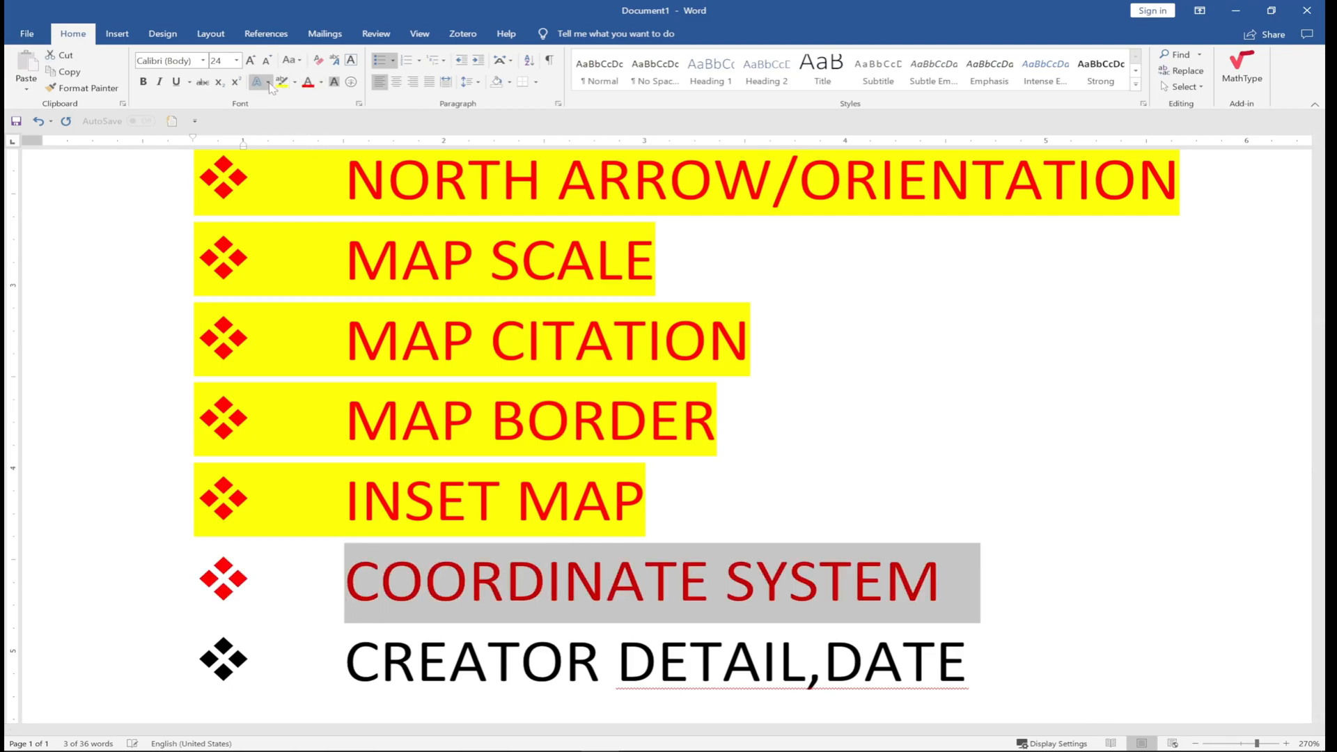
left_click(282, 82)
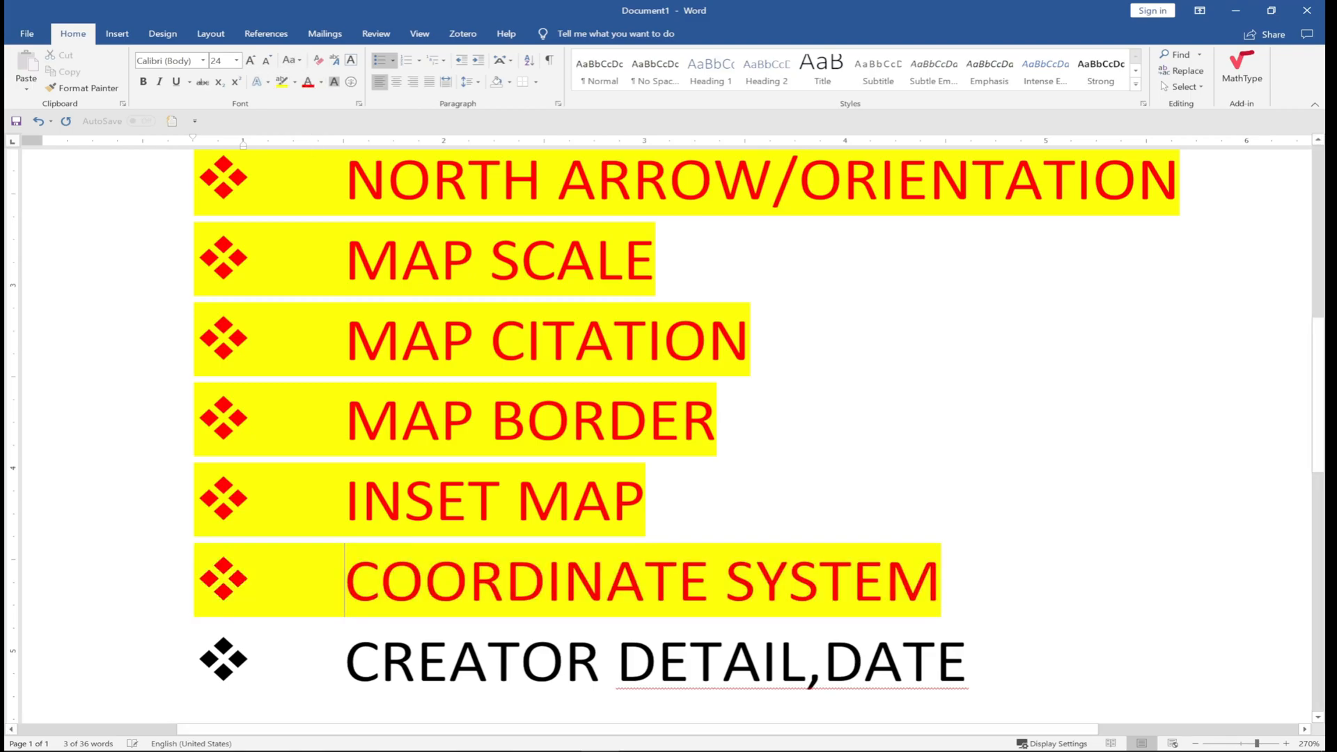
Switch back to ArcMap, insert a Coordinate System dynamic text and place it outside the page, beside the map's west edge.
left_click(1237, 9)
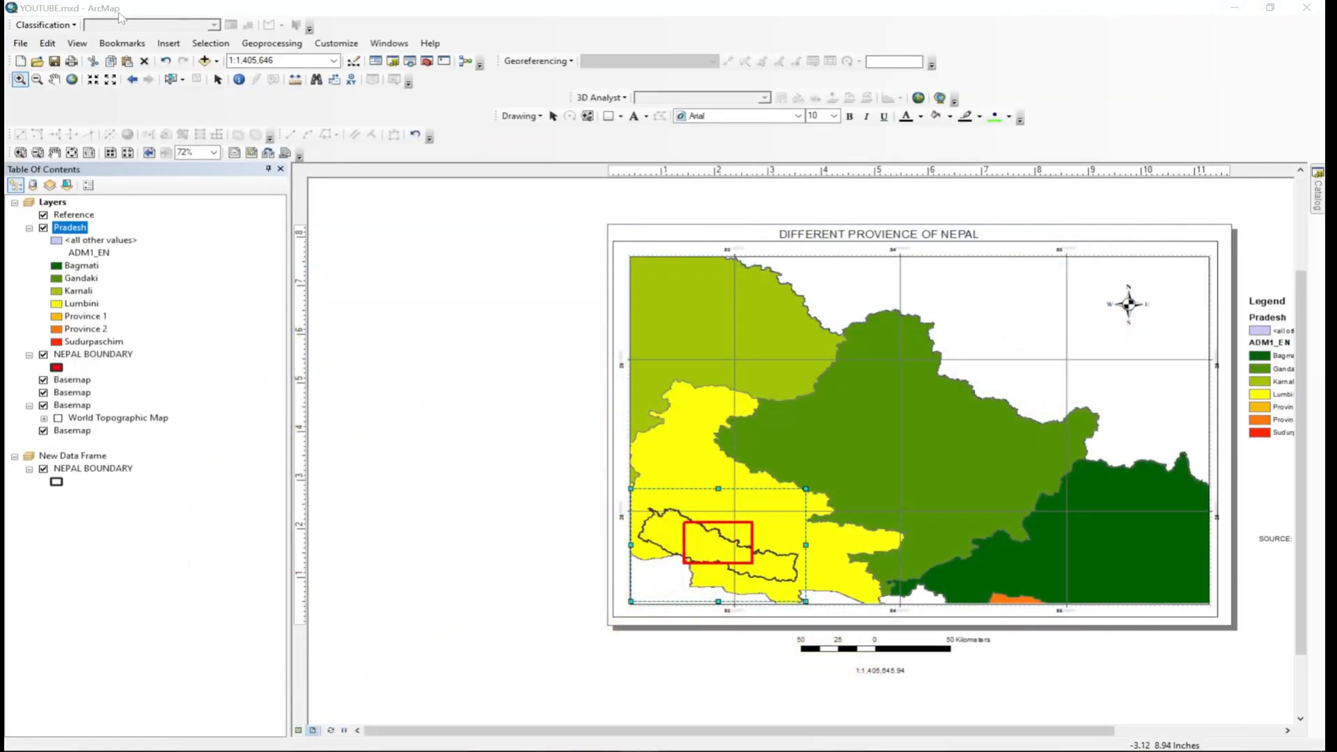
left_click(168, 46)
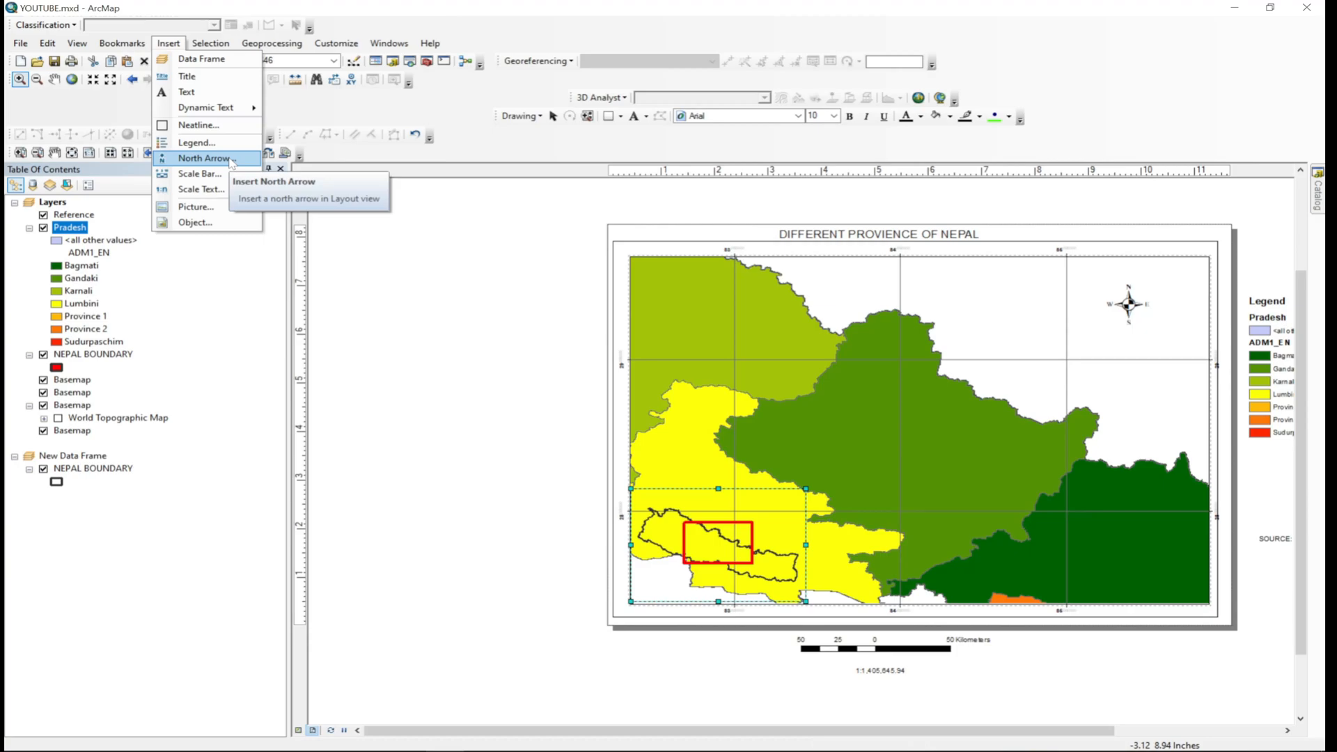
mouse_move(237, 108)
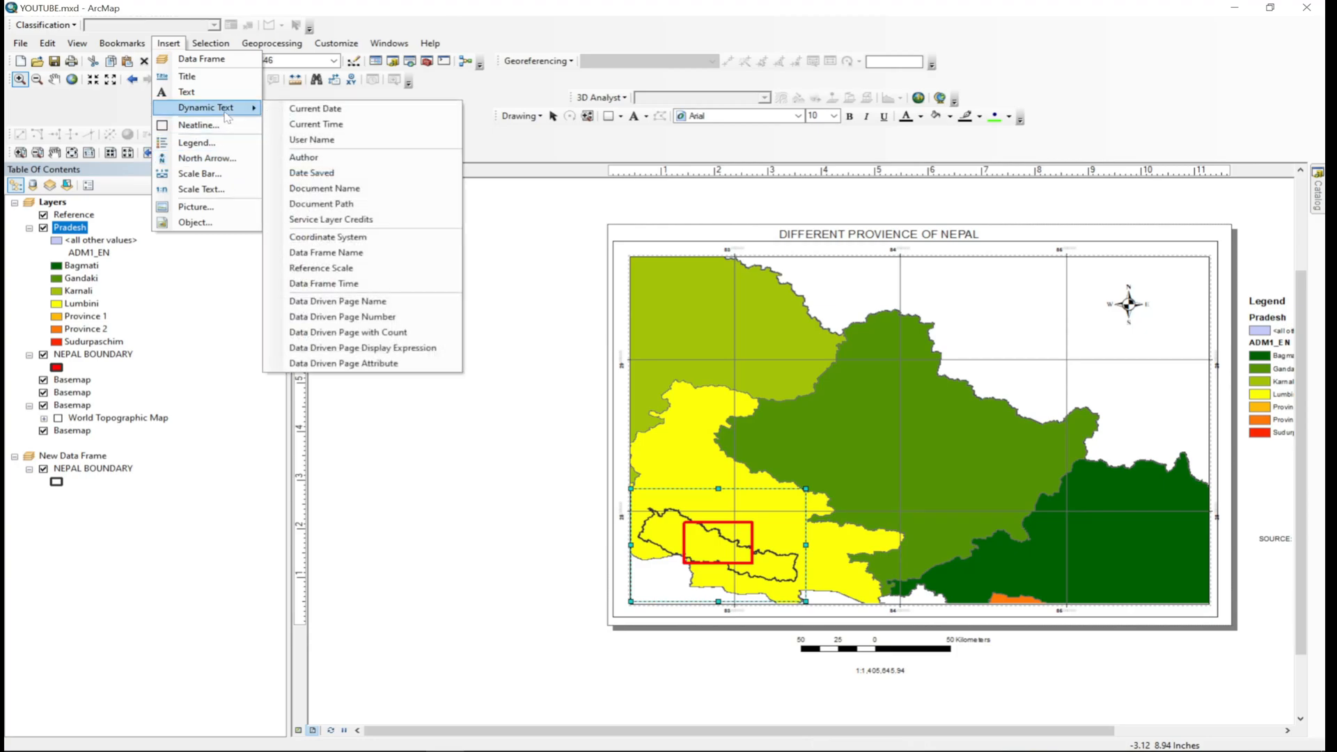
left_click(351, 237)
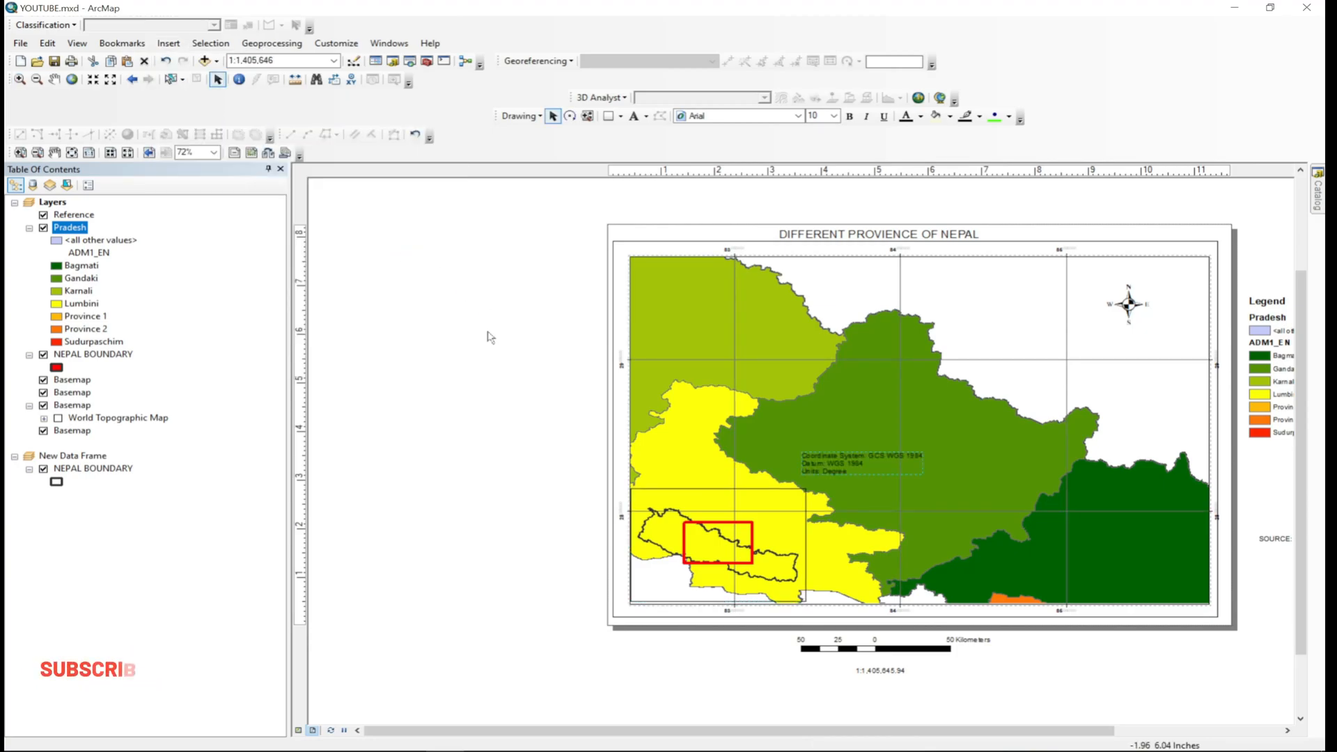
left_click_drag(863, 463, 539, 423)
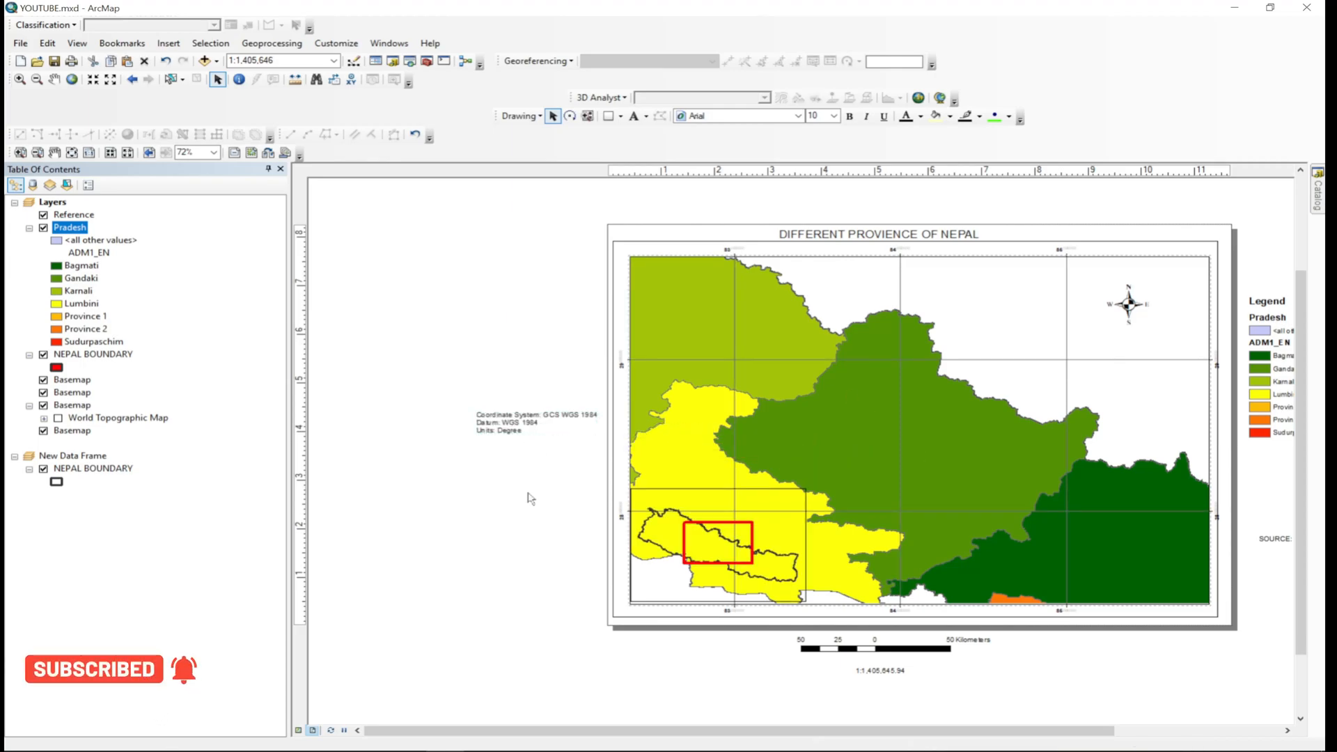
Switch to Word and check the remaining item after COORDINATE SYSTEM in the outline.
mouse_move(602, 750)
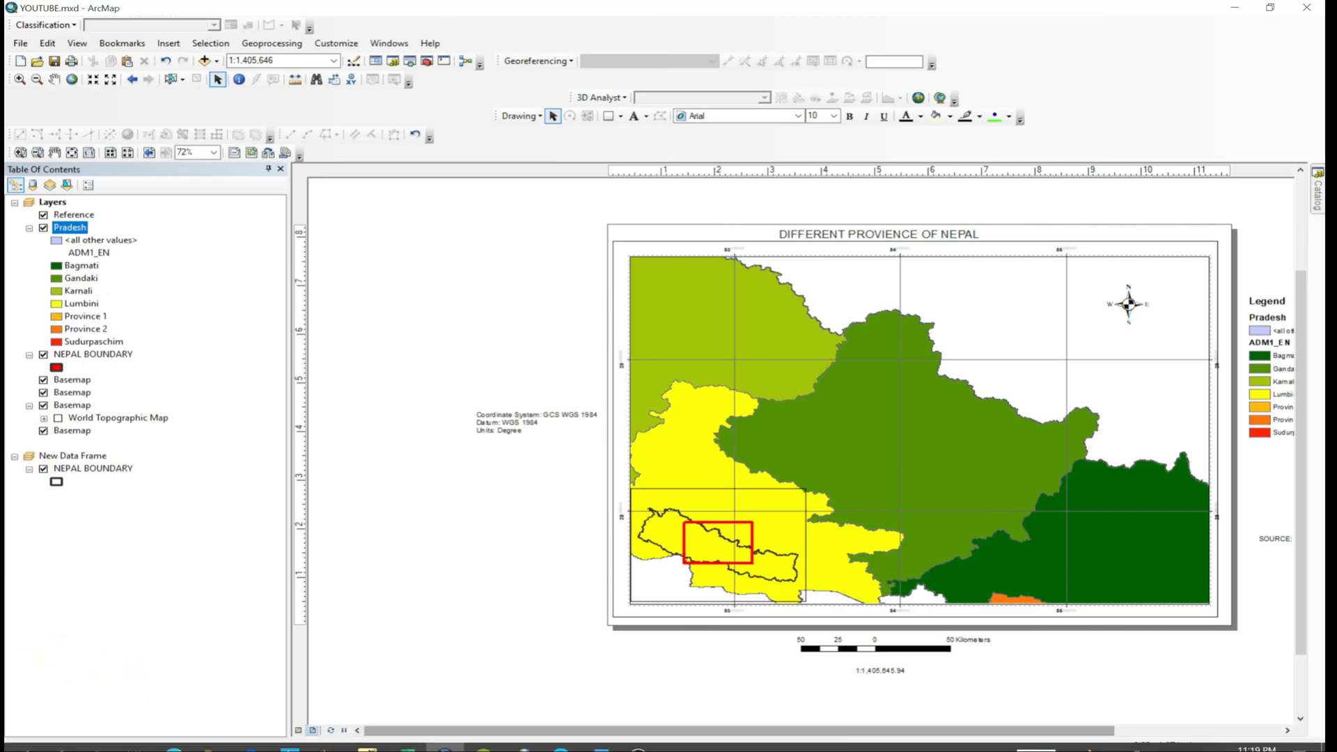
left_click(600, 737)
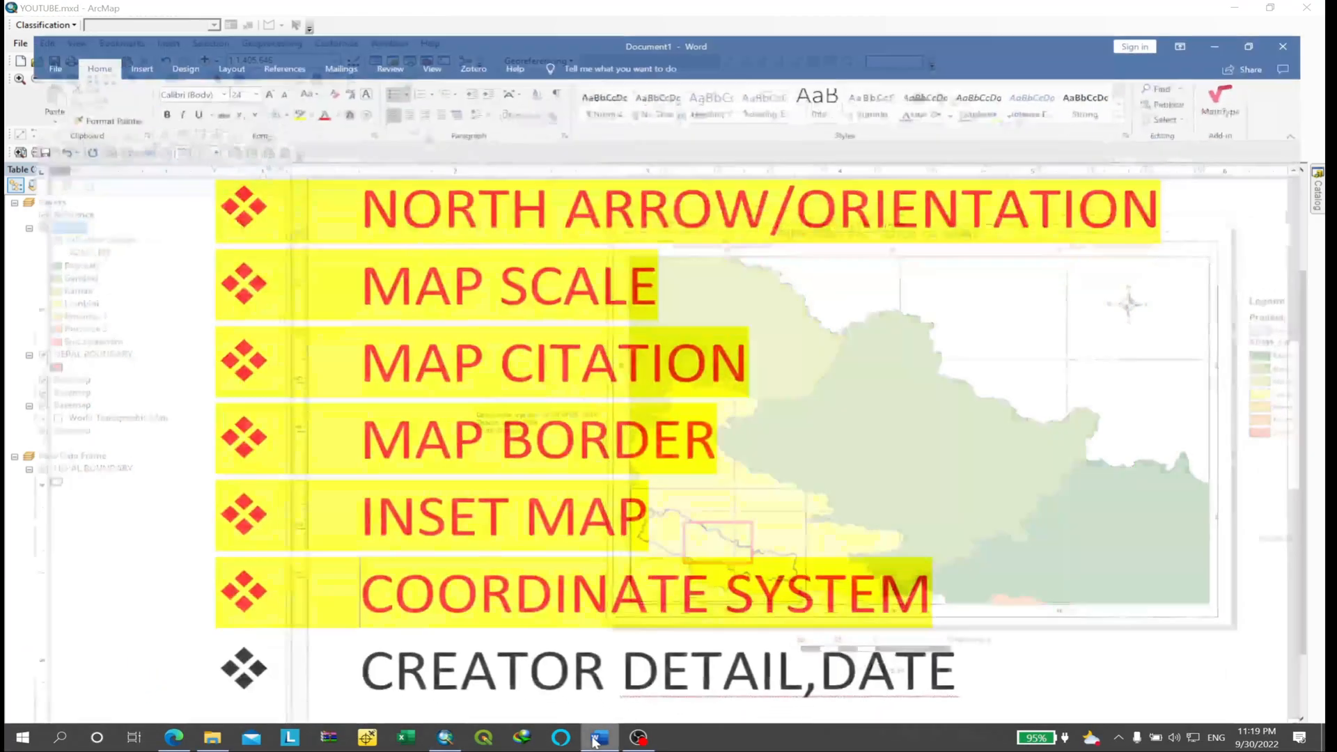
scroll(581, 418, "down", 3)
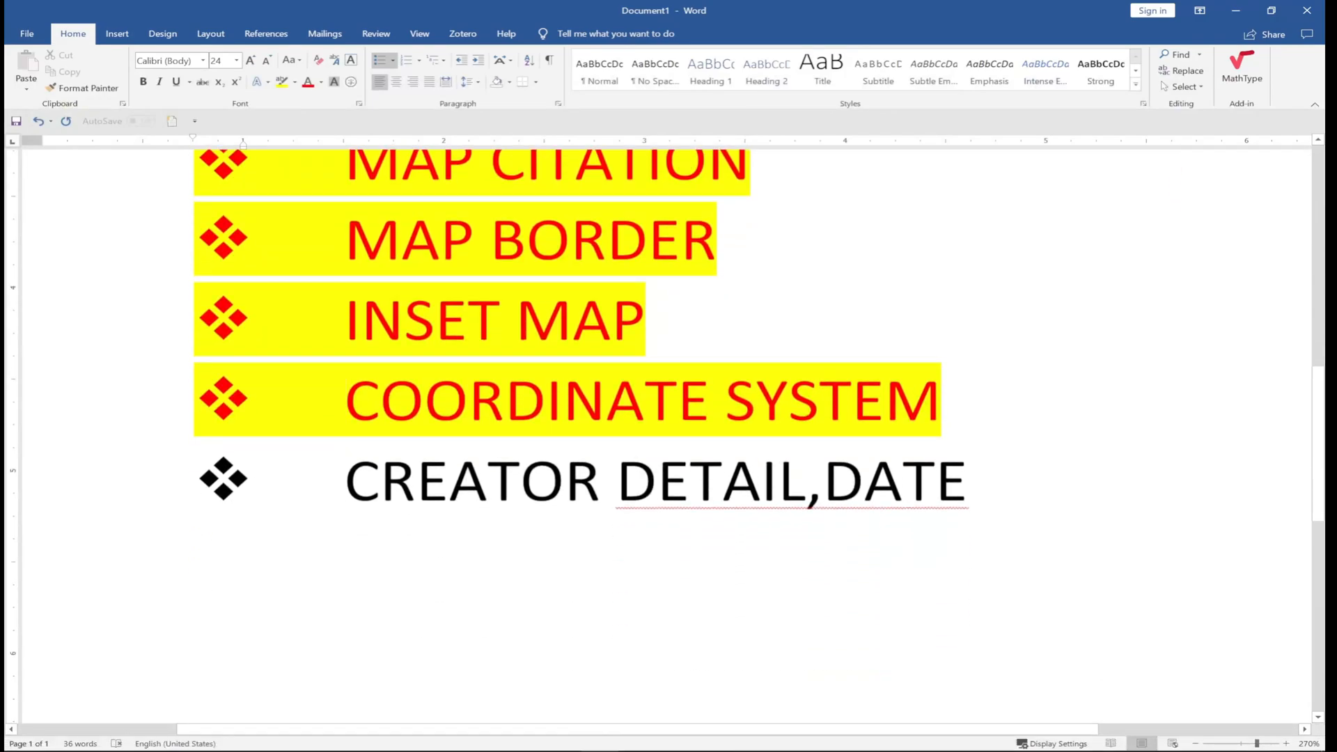
Return to ArcMap, insert a Current Date dynamic text and place it just below the coordinate system text.
left_click(1237, 12)
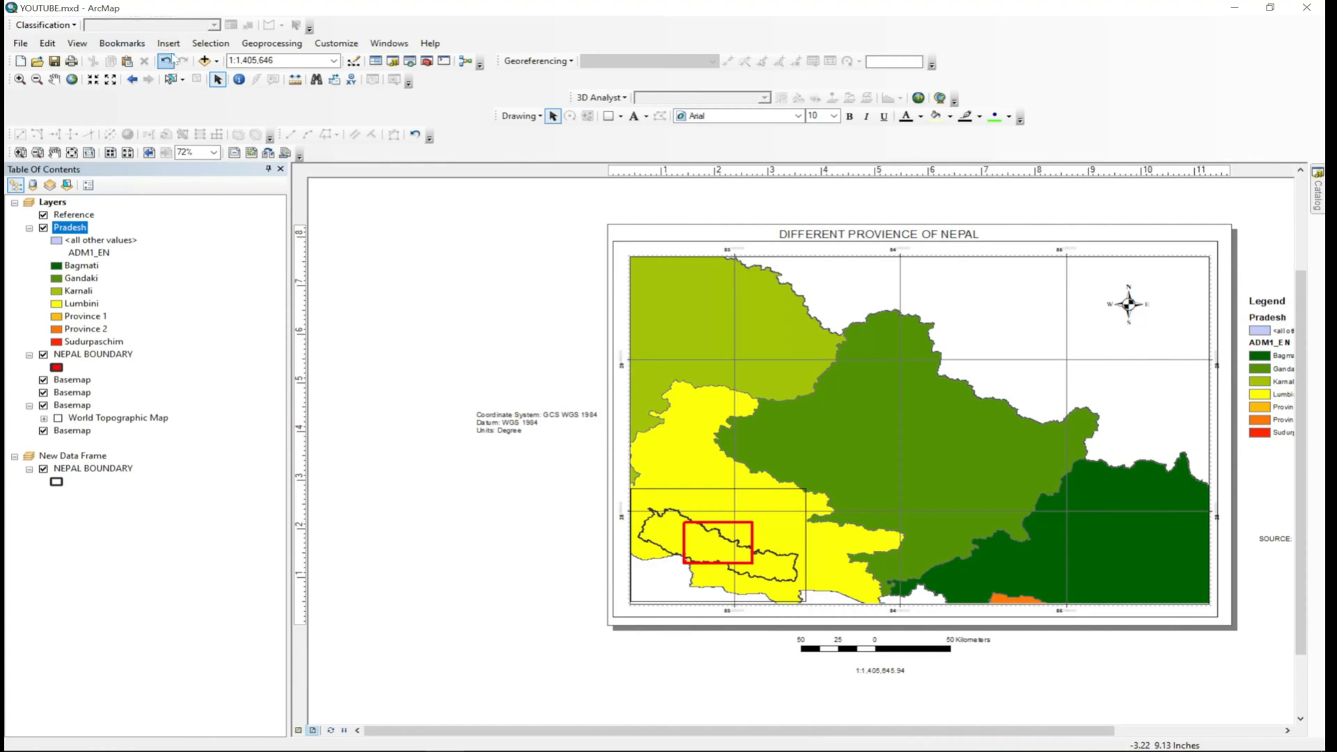
left_click(168, 43)
mouse_move(207, 108)
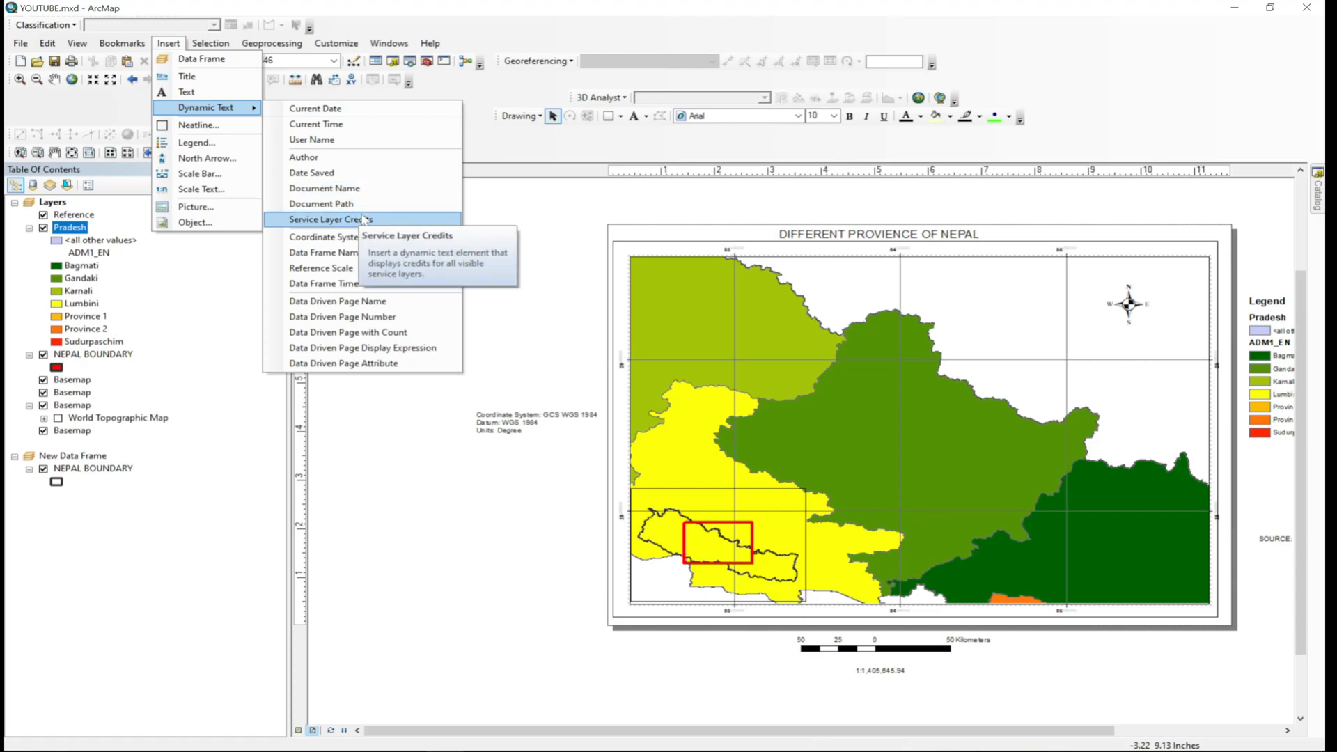
left_click(332, 109)
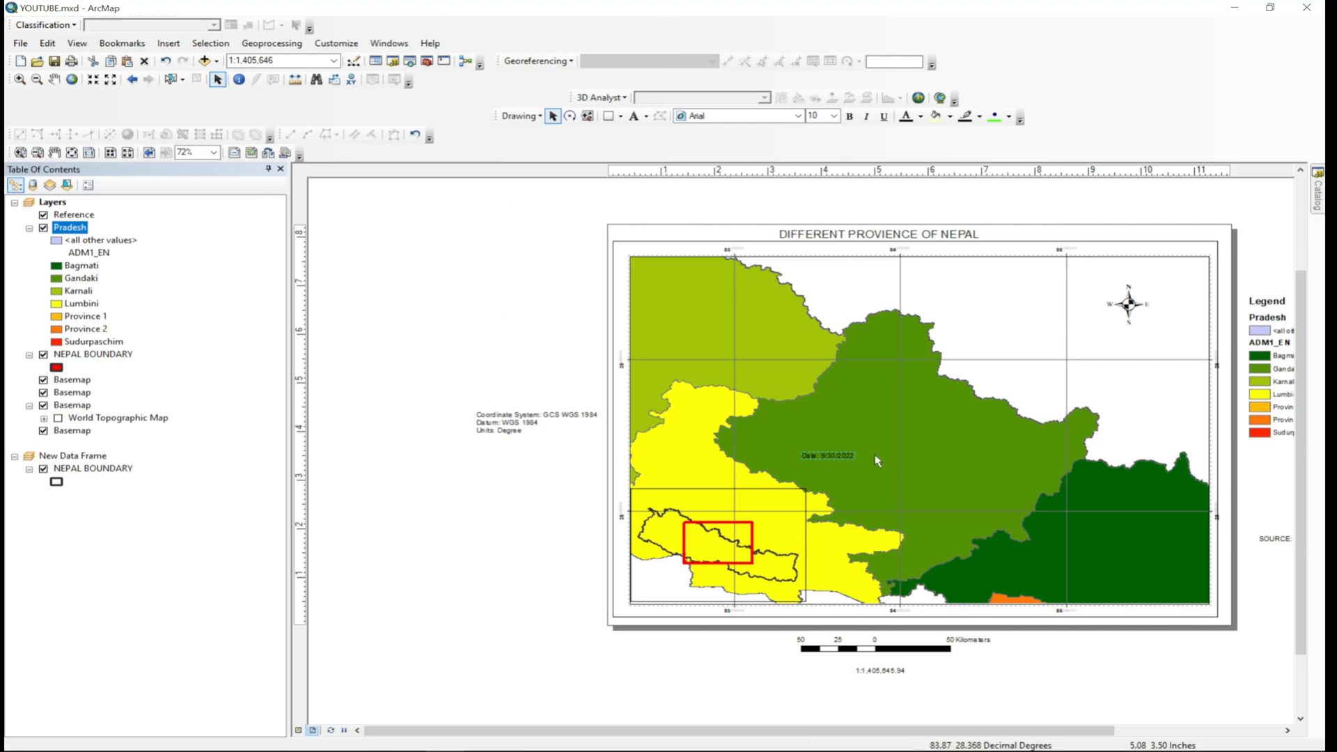
left_click_drag(844, 457, 516, 457)
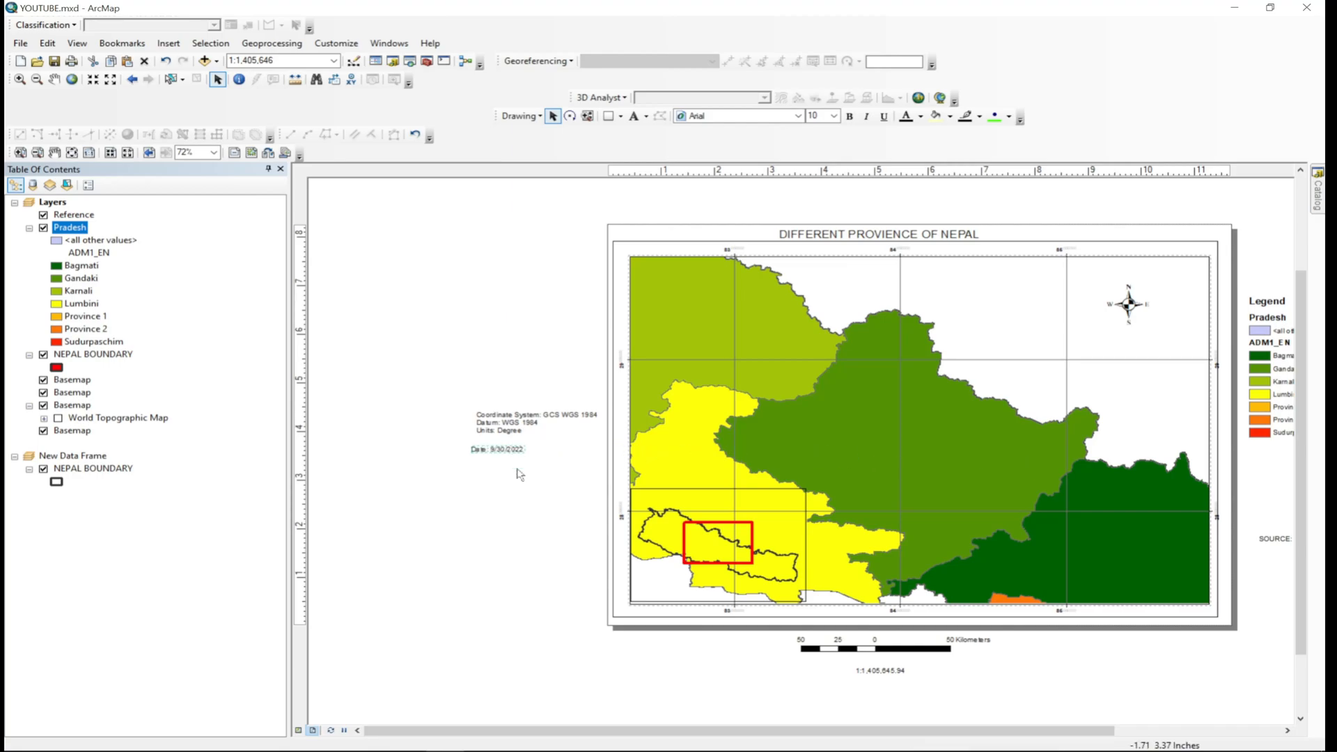
Insert a User Name dynamic text and place it outside the page, just below the date text.
left_click(168, 44)
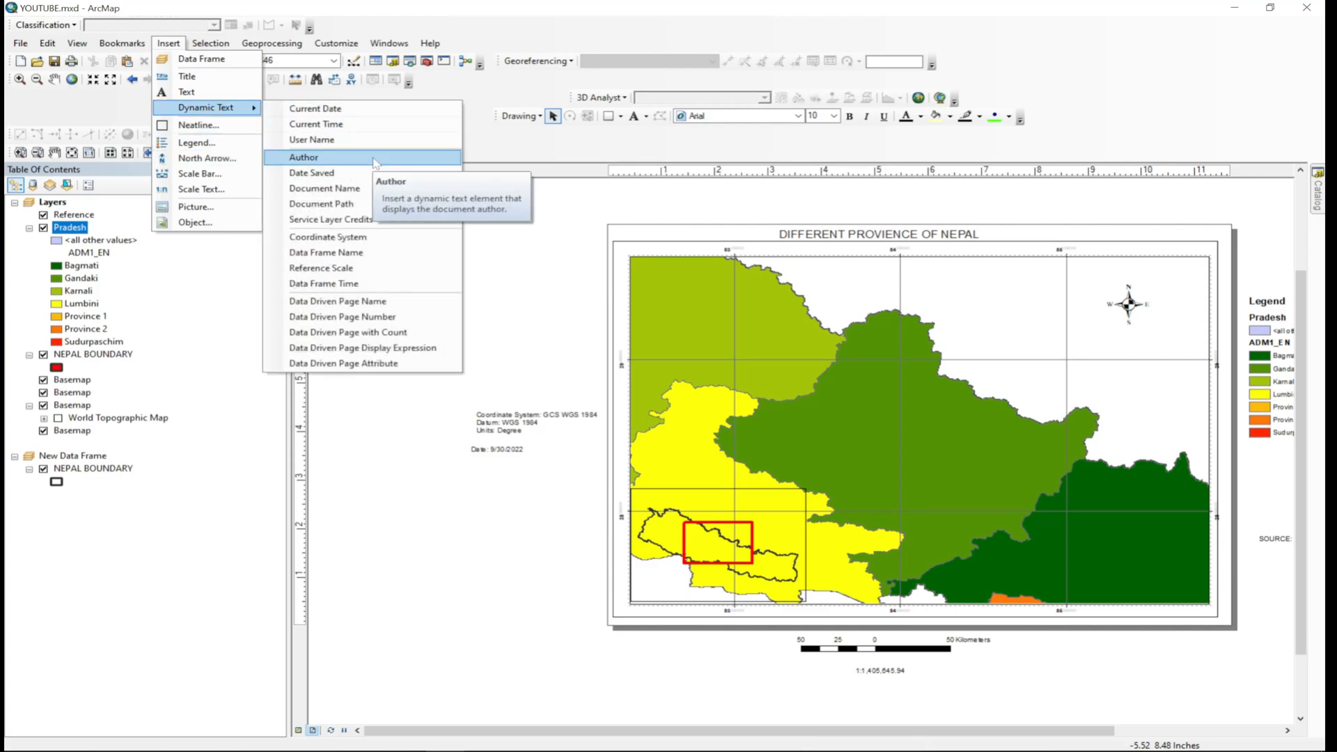
left_click(442, 140)
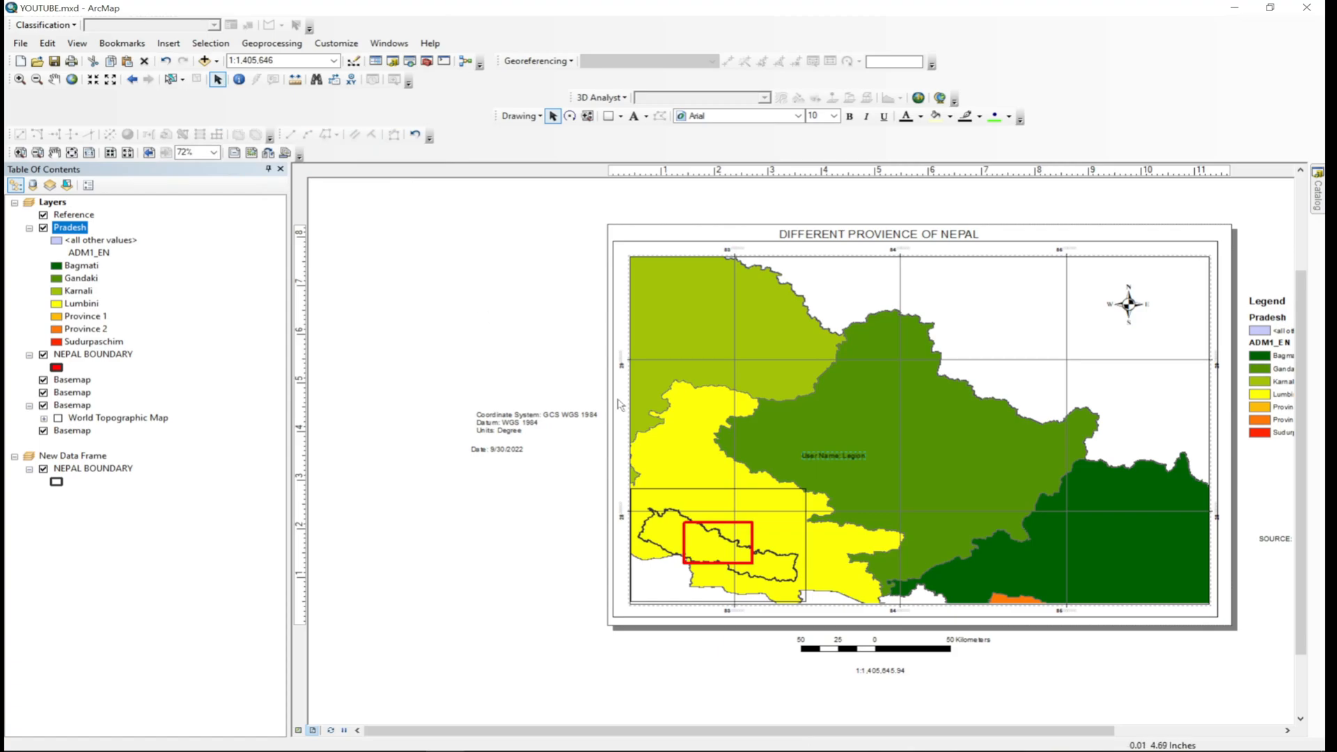
left_click_drag(829, 456, 508, 453)
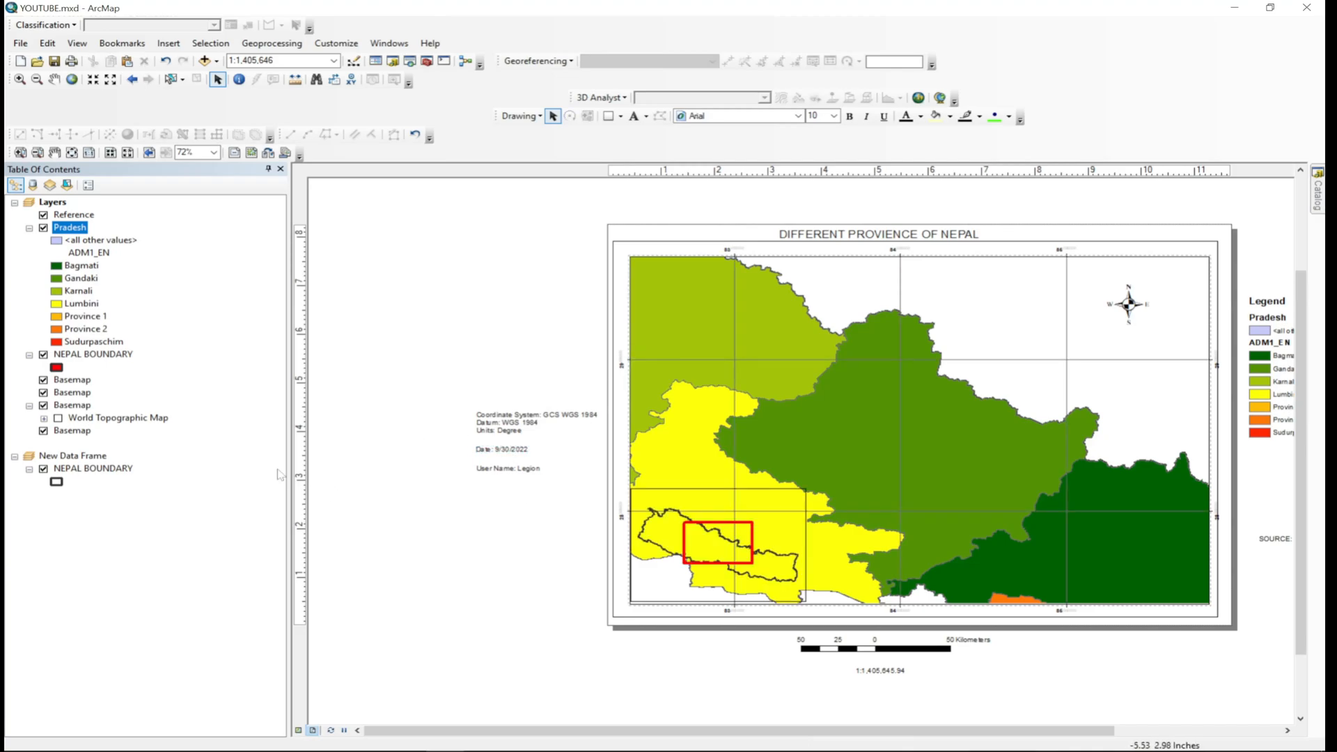
scroll(550, 453, "up", 2)
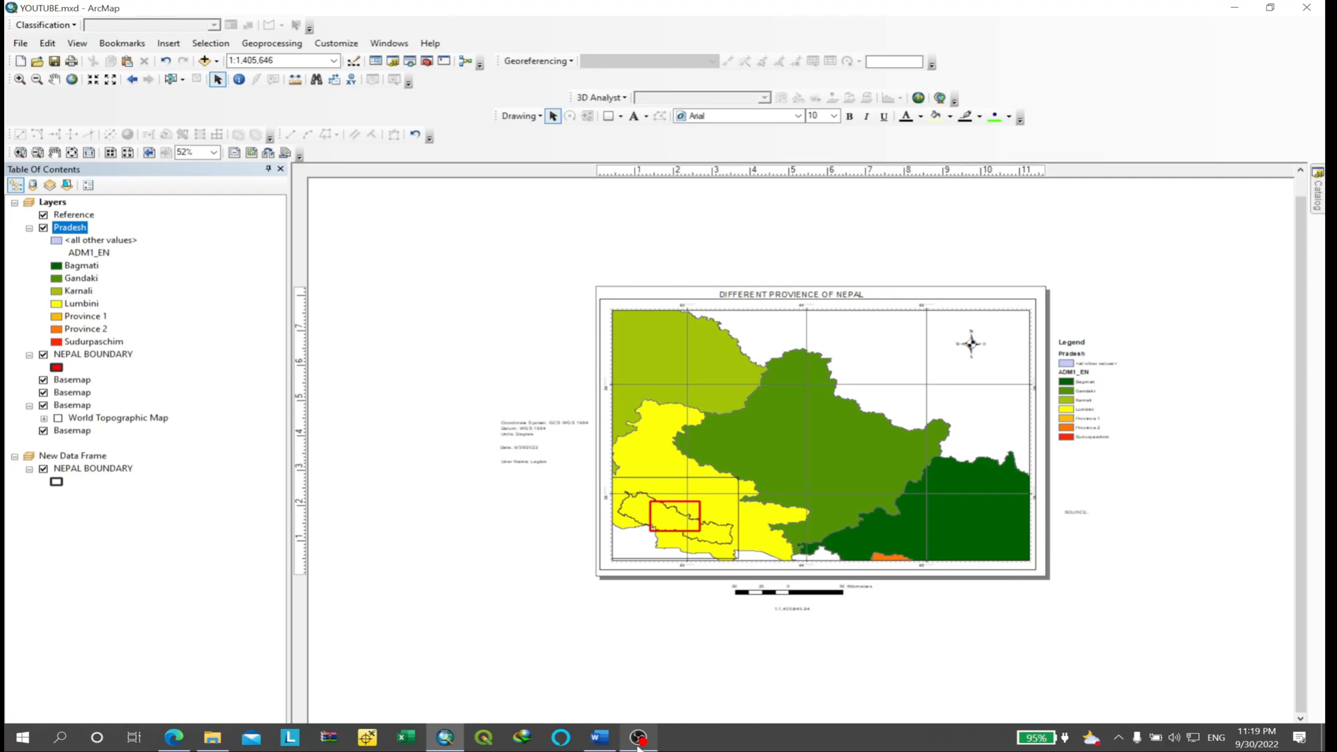
left_click(443, 738)
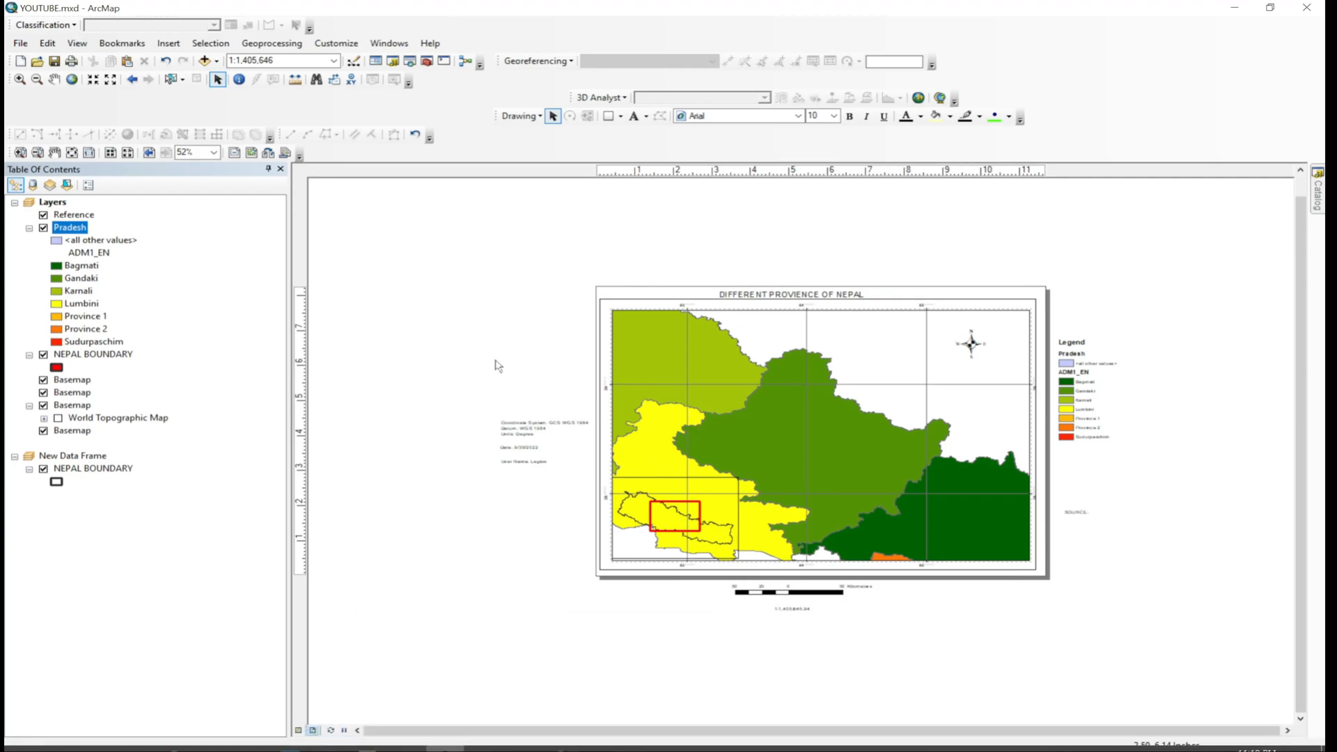
Switch to Word, format the CREATOR DETAIL,DATE outline item with red text and yellow highlighting, and return to ArcMap.
mouse_move(430, 748)
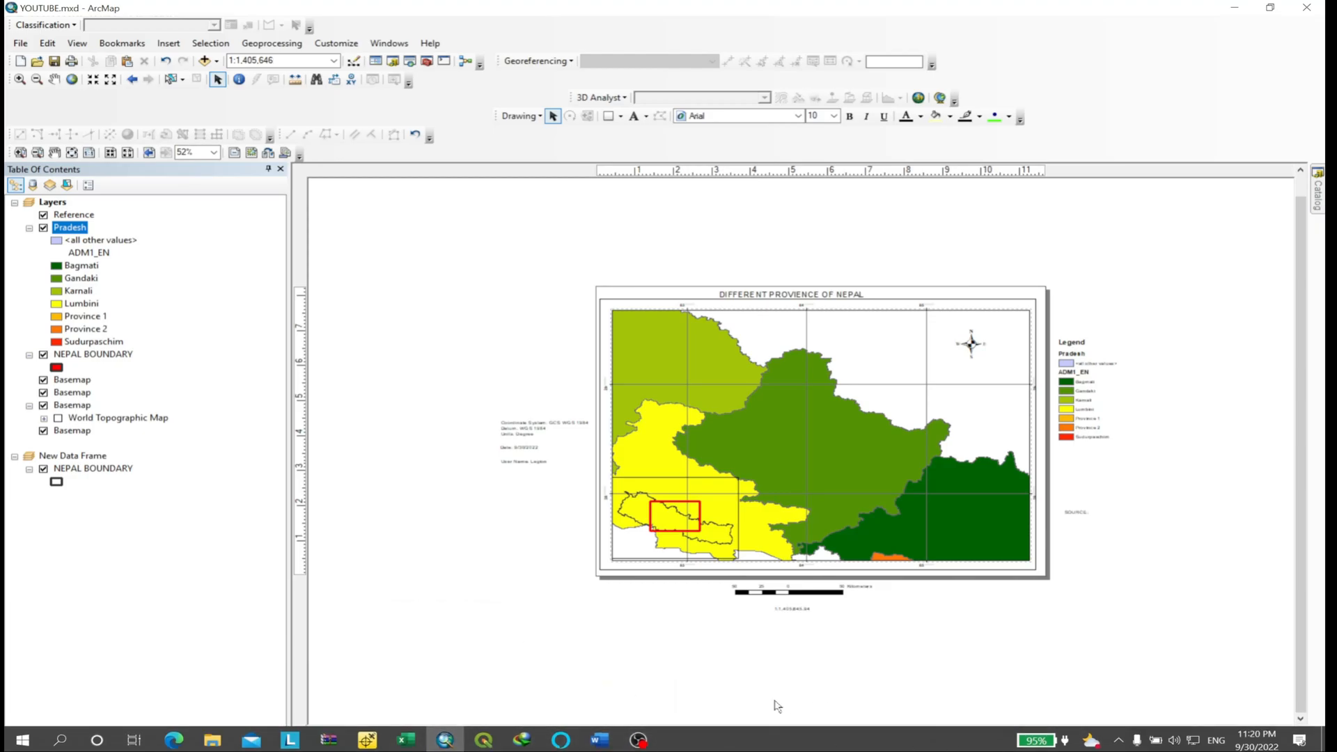
left_click(598, 738)
left_click(969, 481)
left_click_drag(969, 481, 346, 481)
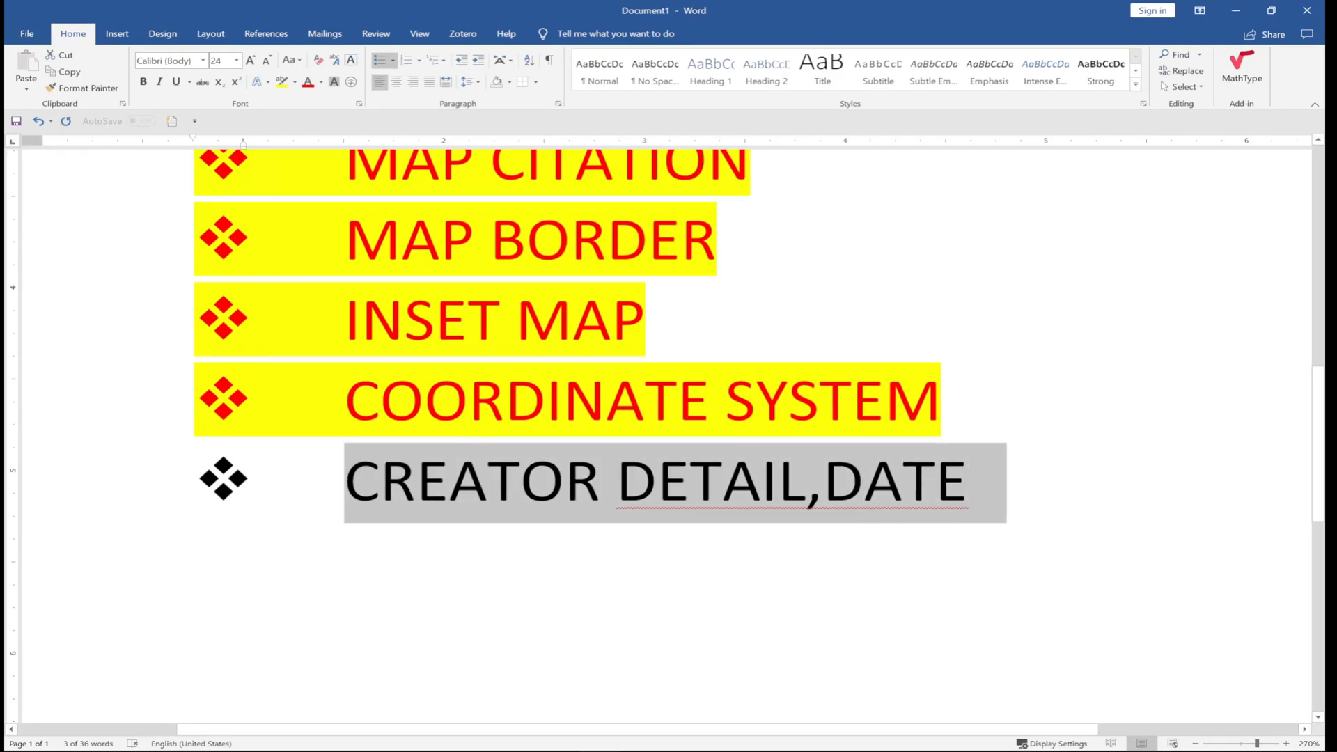
left_click(307, 82)
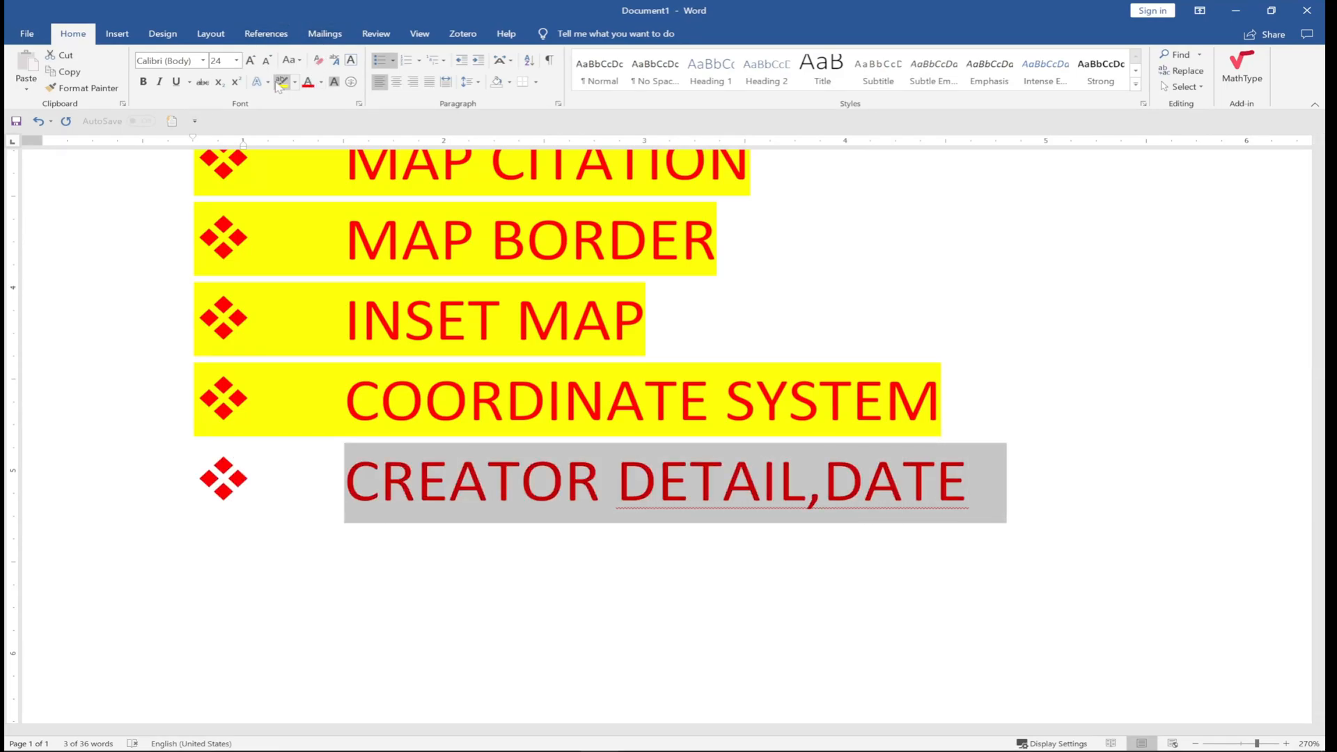
left_click(282, 82)
left_click(248, 592)
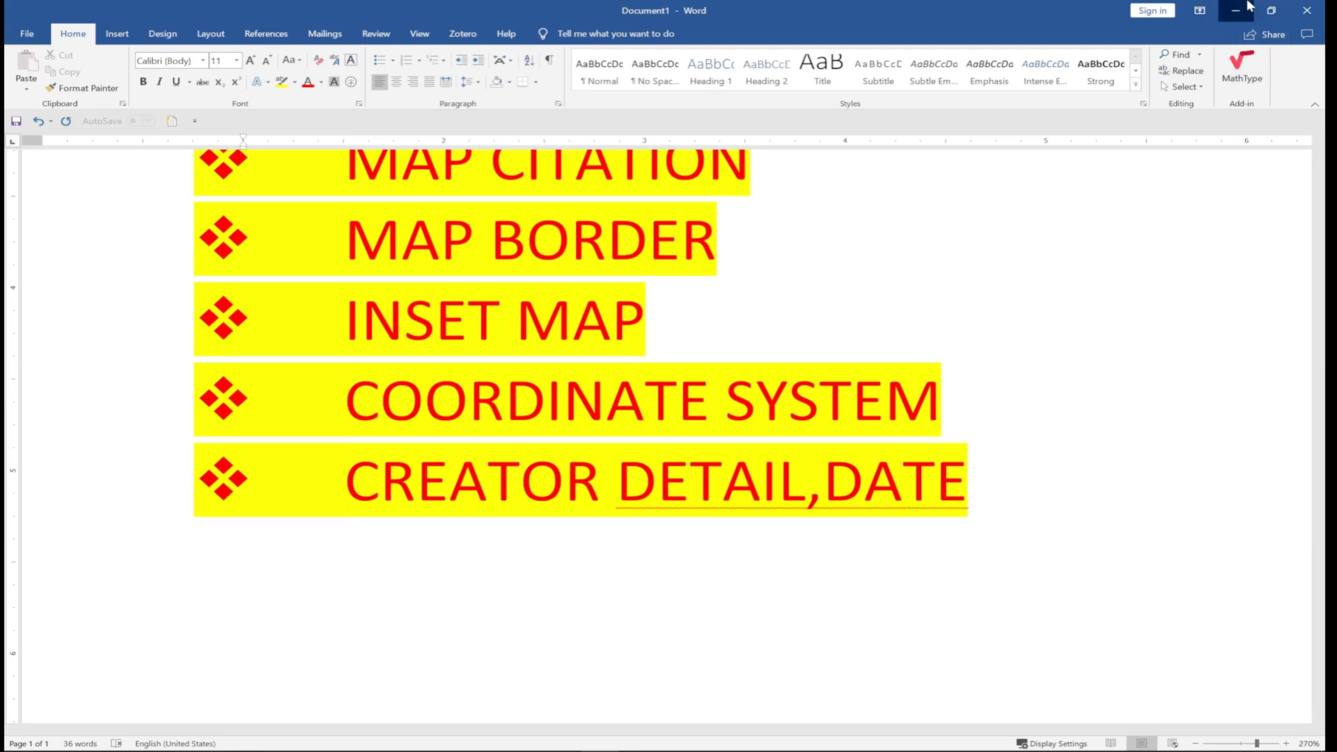
left_click(1249, 6)
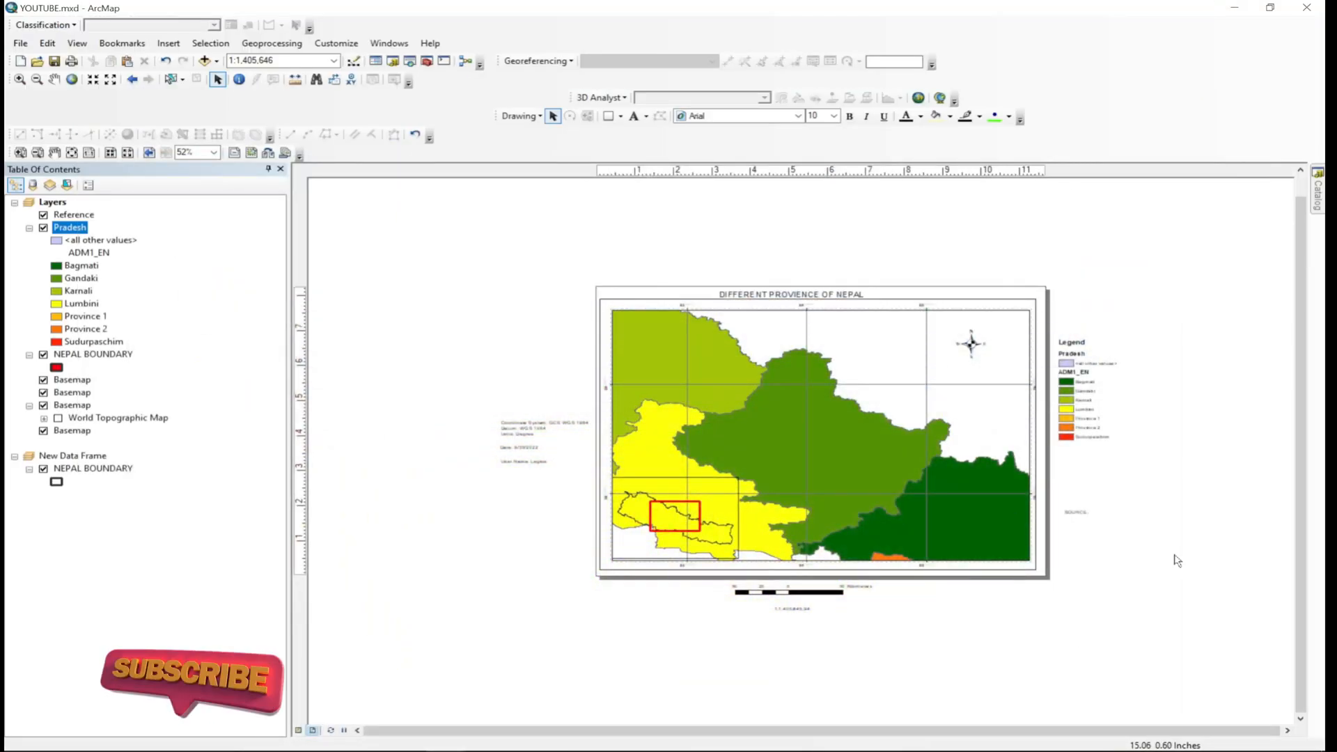